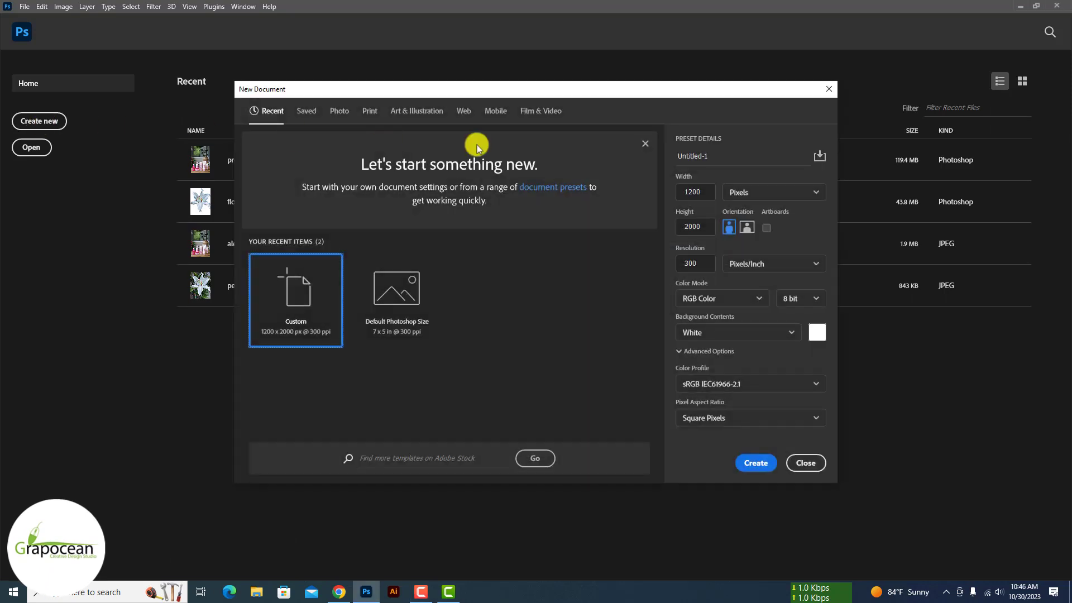
Name the new 2000 × 800 px white document 'Product Banner Design'
text(Product Banner)
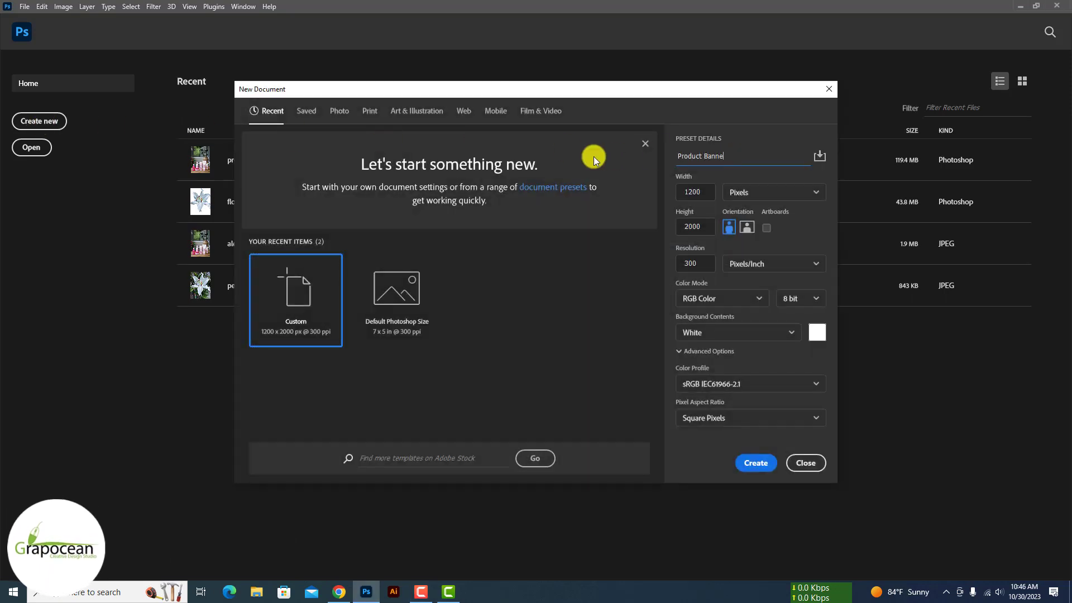
text( Design)
key(Tab)
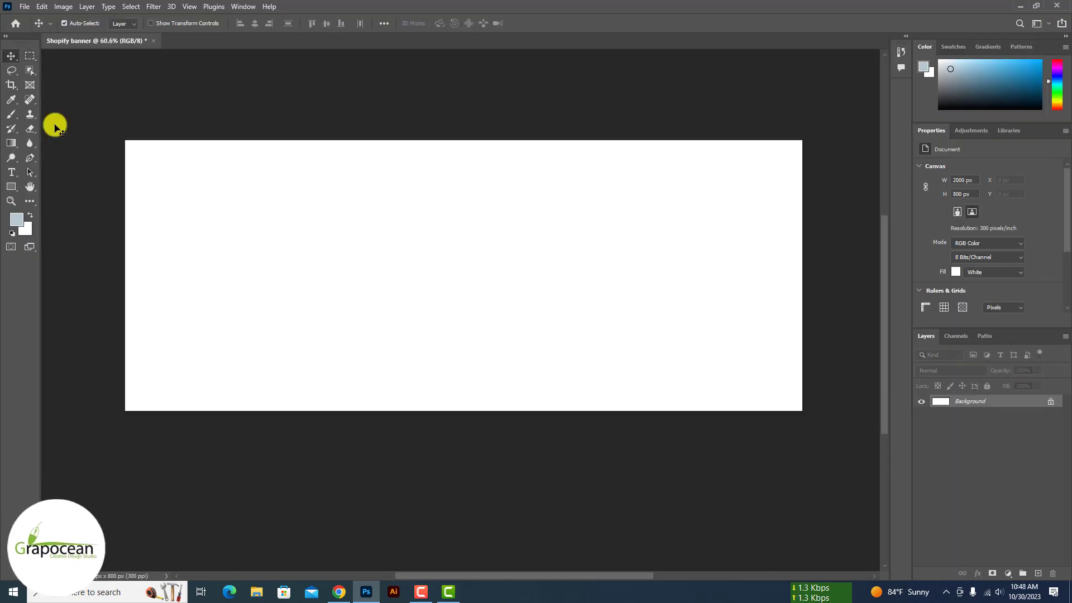
Open the products and flower files together
click(25, 7)
click(31, 31)
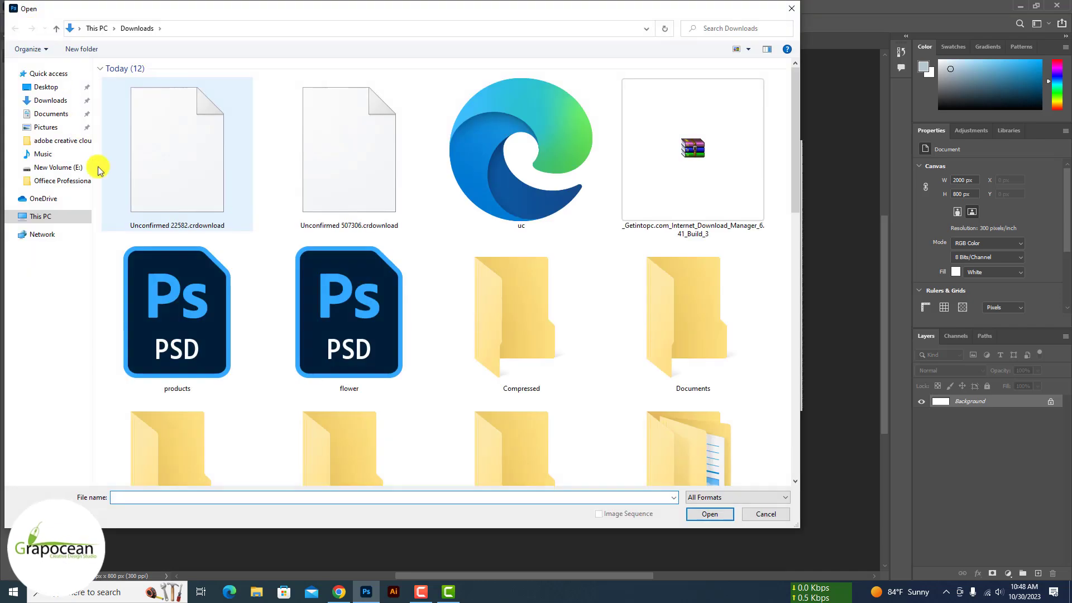
click(179, 335)
ctrl+click(385, 358)
click(710, 514)
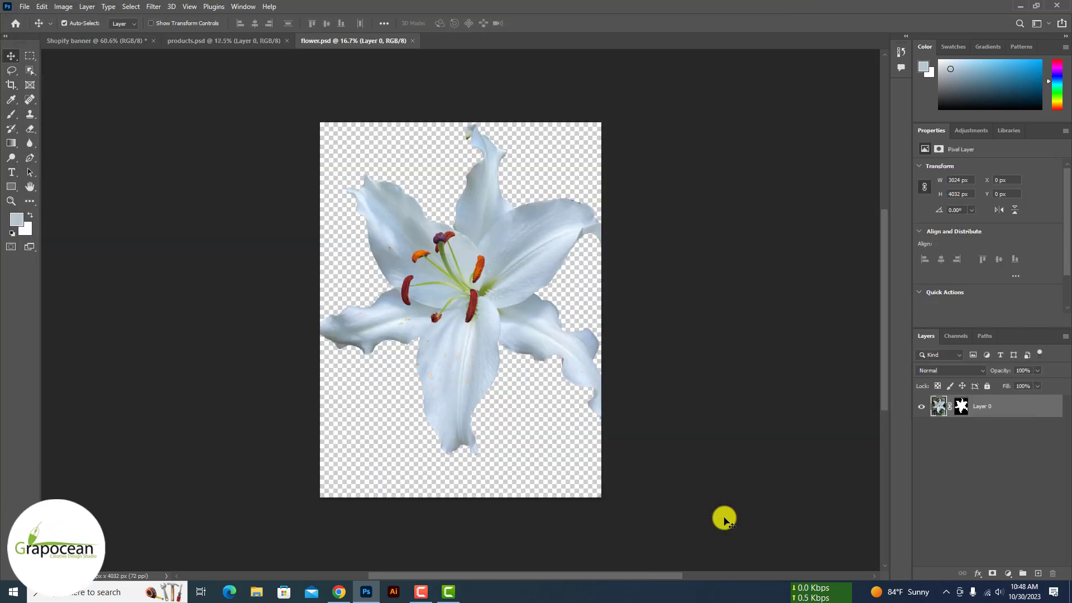
Copy all product layers into the banner, then scale them down and place them left
click(213, 42)
shift+click(1012, 414)
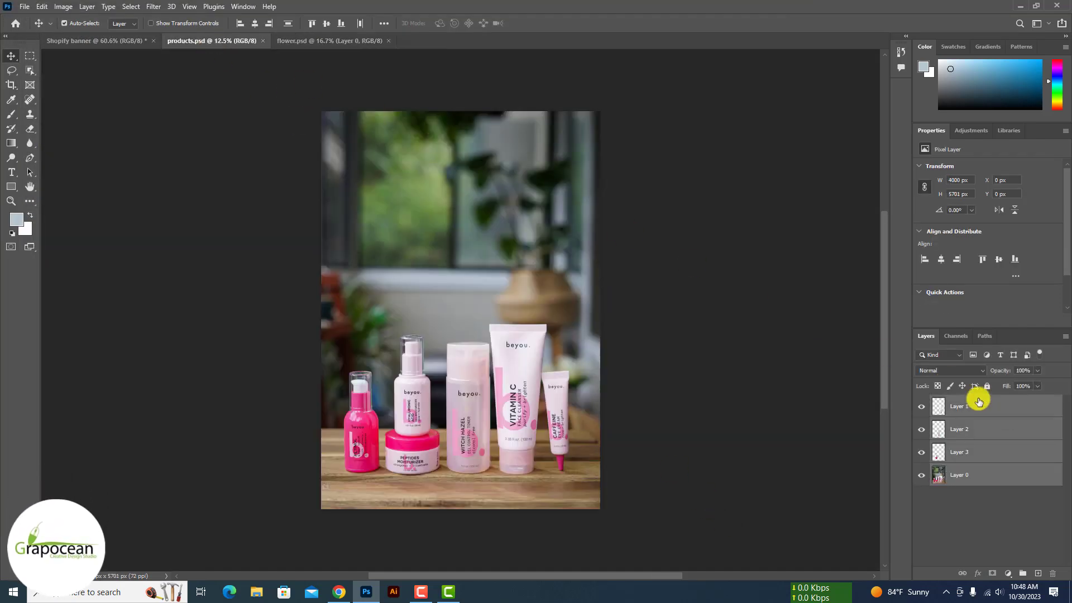
drag(976, 406, 102, 45)
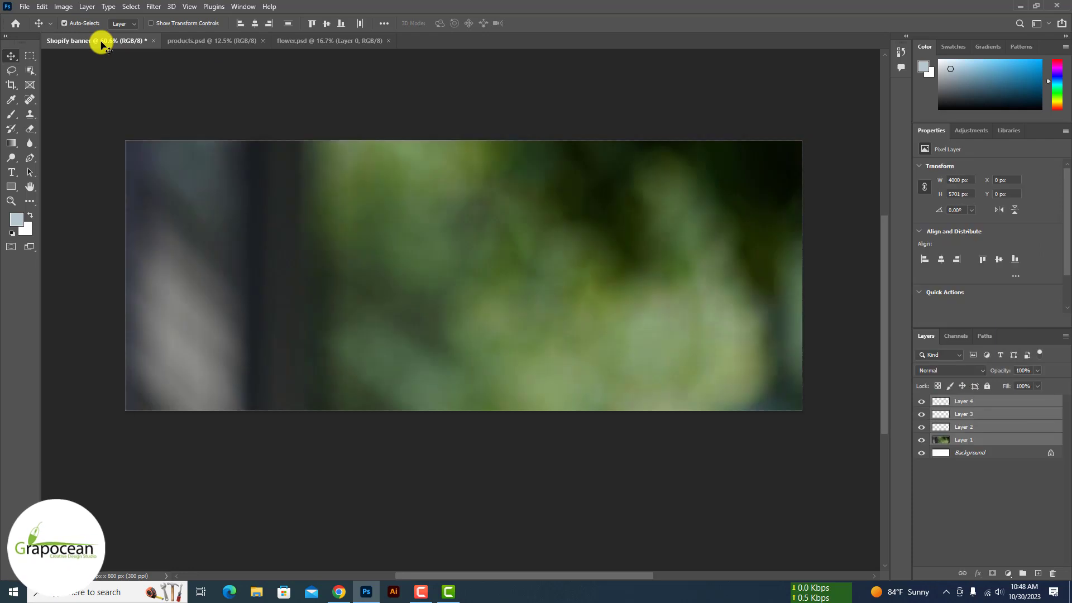
key(ctrl+minus)
key(ctrl+minus)
key(ctrl+minus)
key(ctrl+minus)
key(ctrl+minus)
key(ctrl+t)
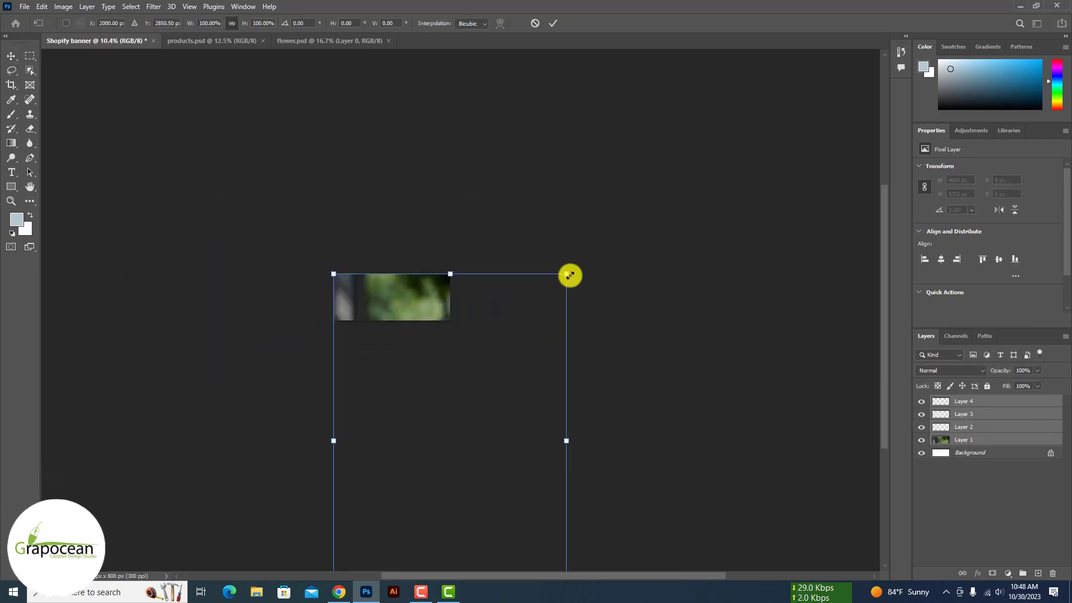
drag(570, 275, 382, 528)
mouse_move(391, 218)
mouse_down()
mouse_move(383, 279)
mouse_move(328, 311)
mouse_up()
scroll(383, 280, up, 5)
key(Return)
Hide the products' photo backdrop layer and fit the banner in the window
click(921, 443)
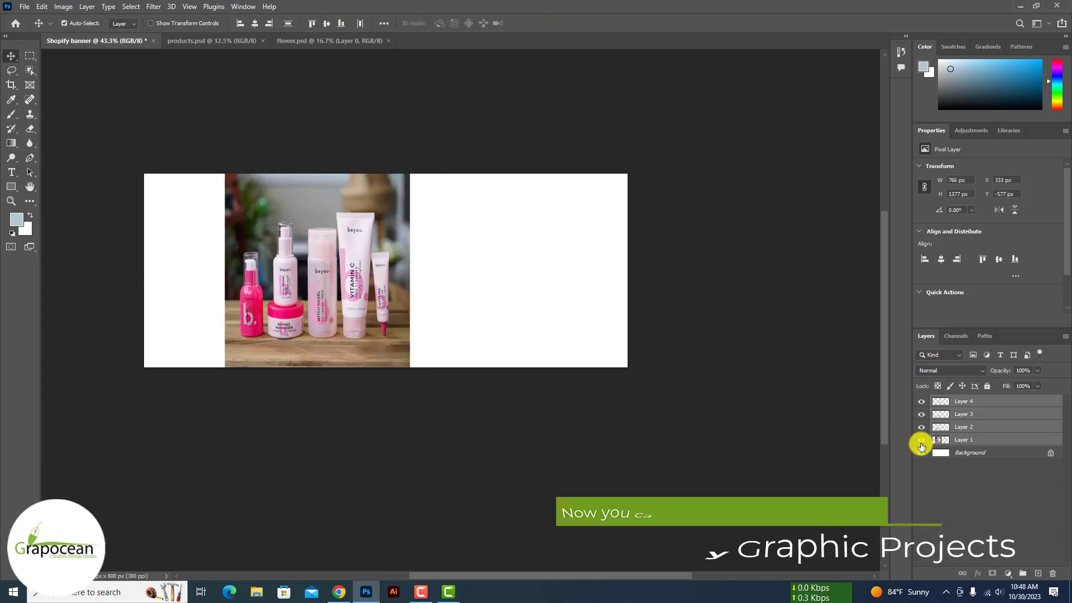
click(921, 443)
click(922, 442)
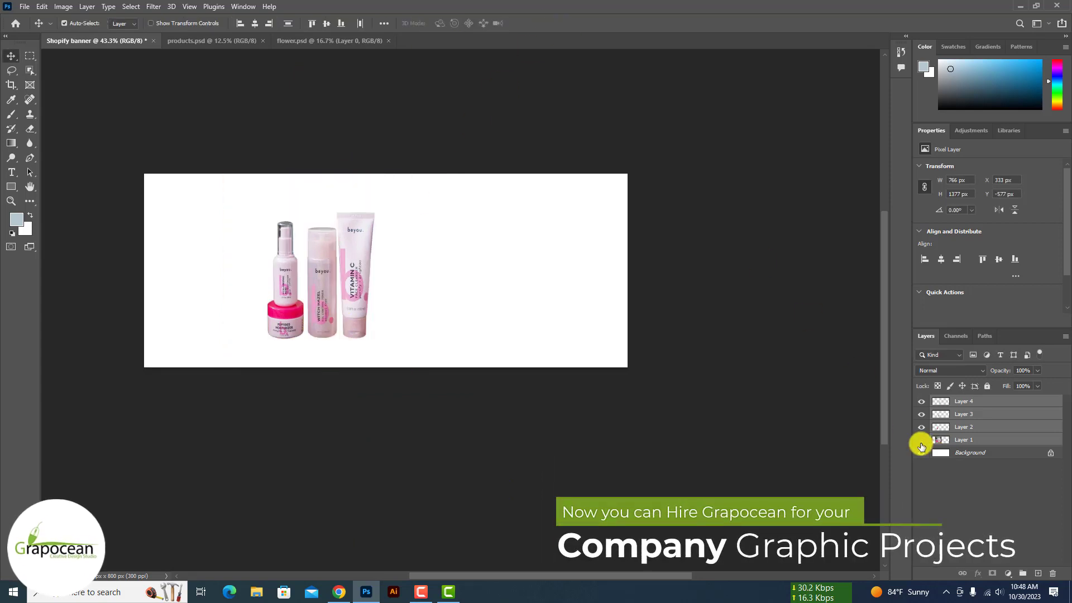
key(ctrl+0)
key(ctrl+minus)
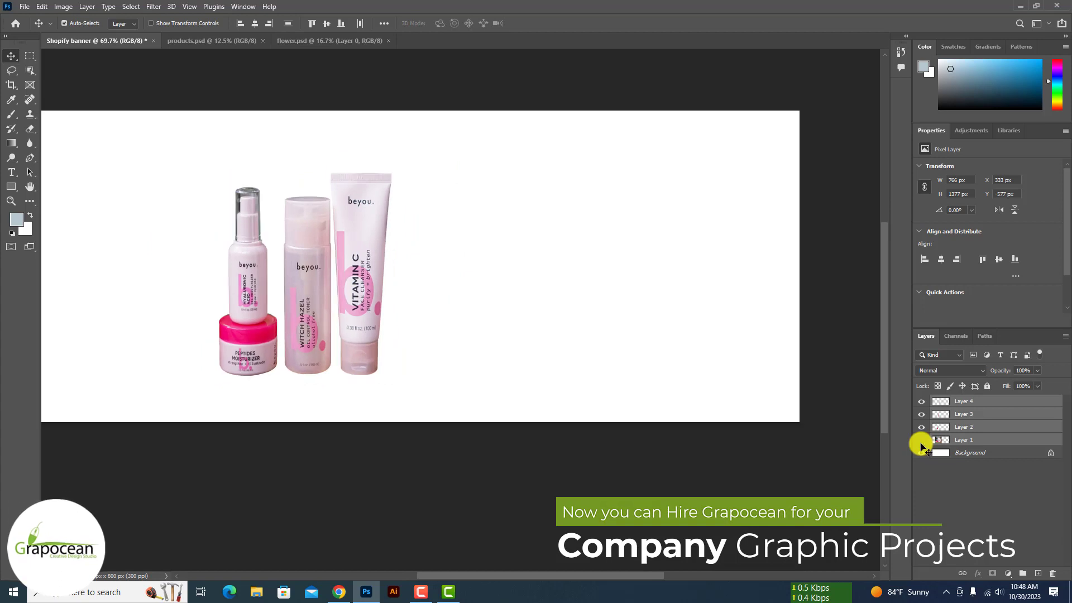
key(ctrl+0)
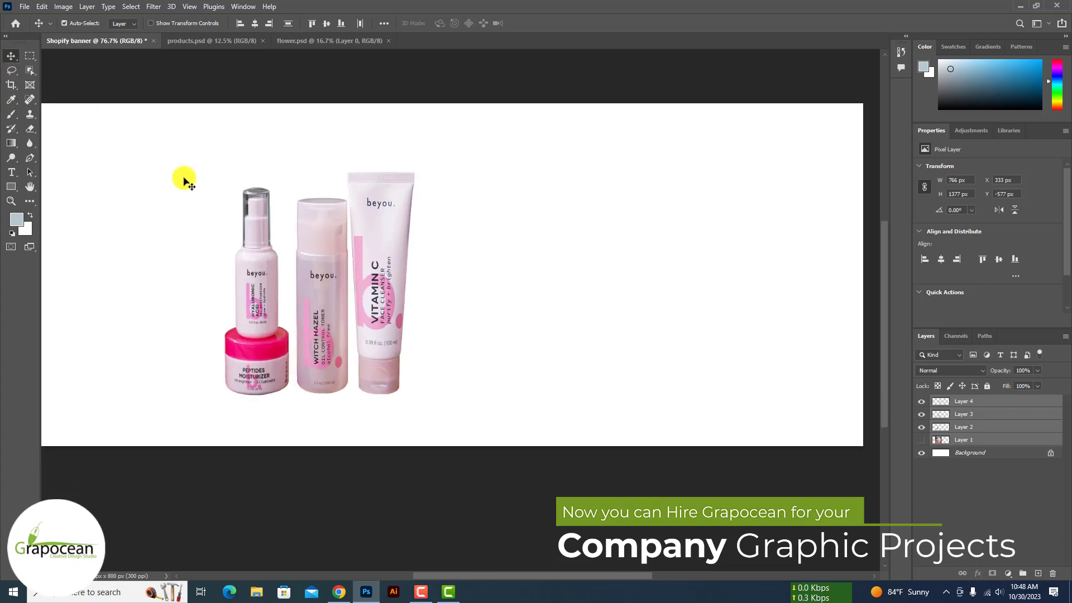
scroll(340, 313, down, 3)
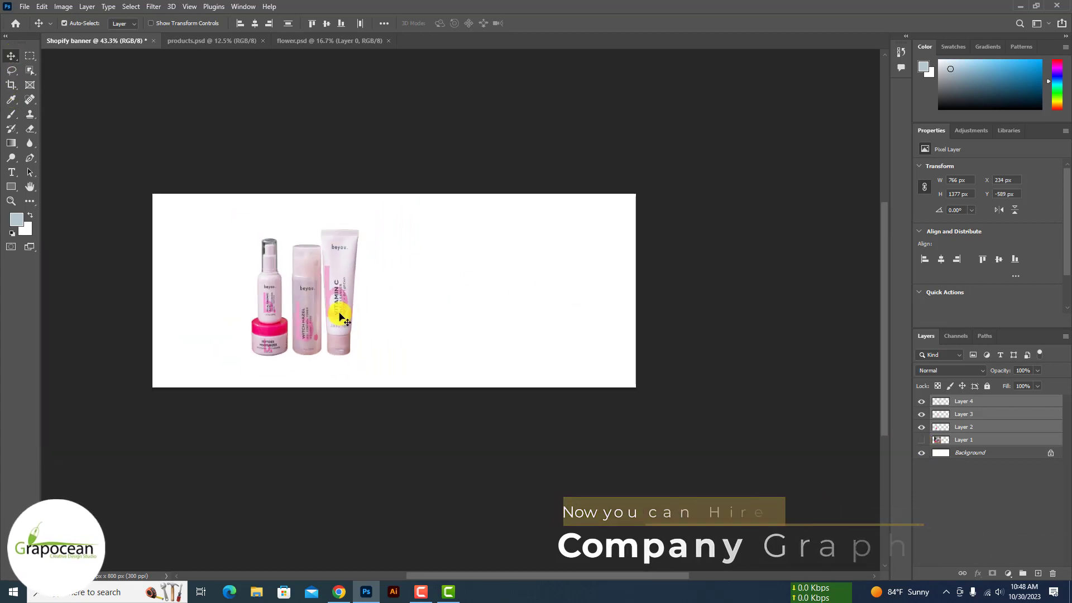
click(414, 474)
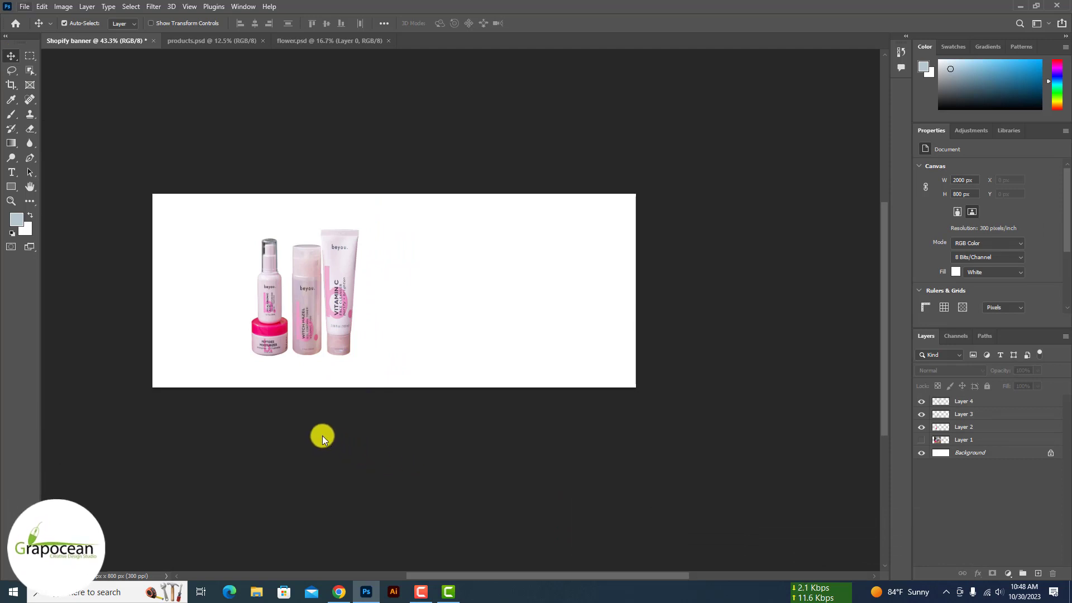
Copy the lily into the banner at about half size, behind the products
click(350, 40)
drag(1044, 406, 525, 332)
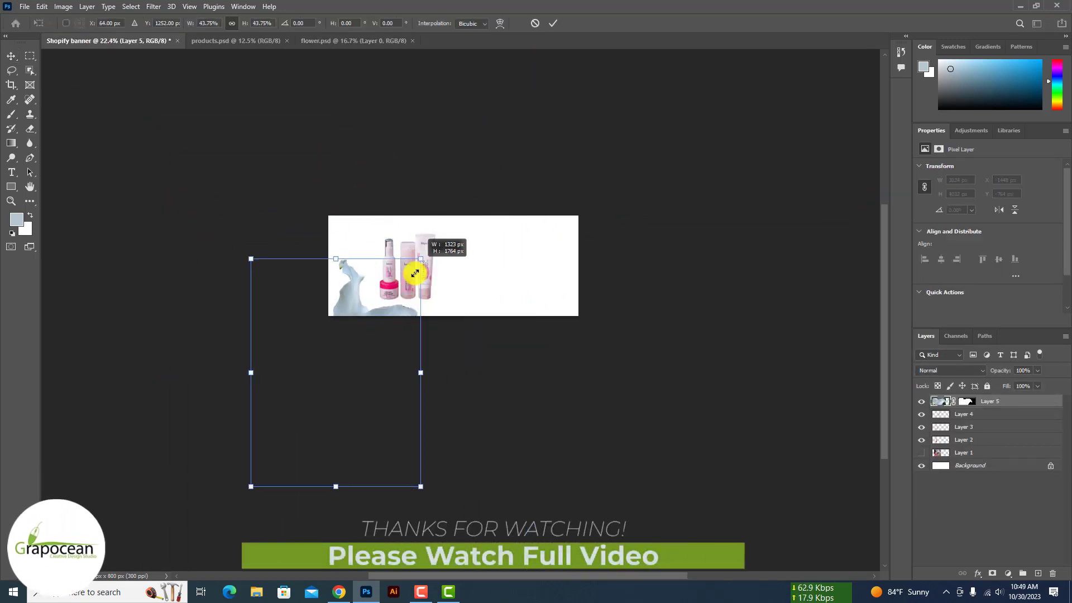
drag(414, 273, 387, 326)
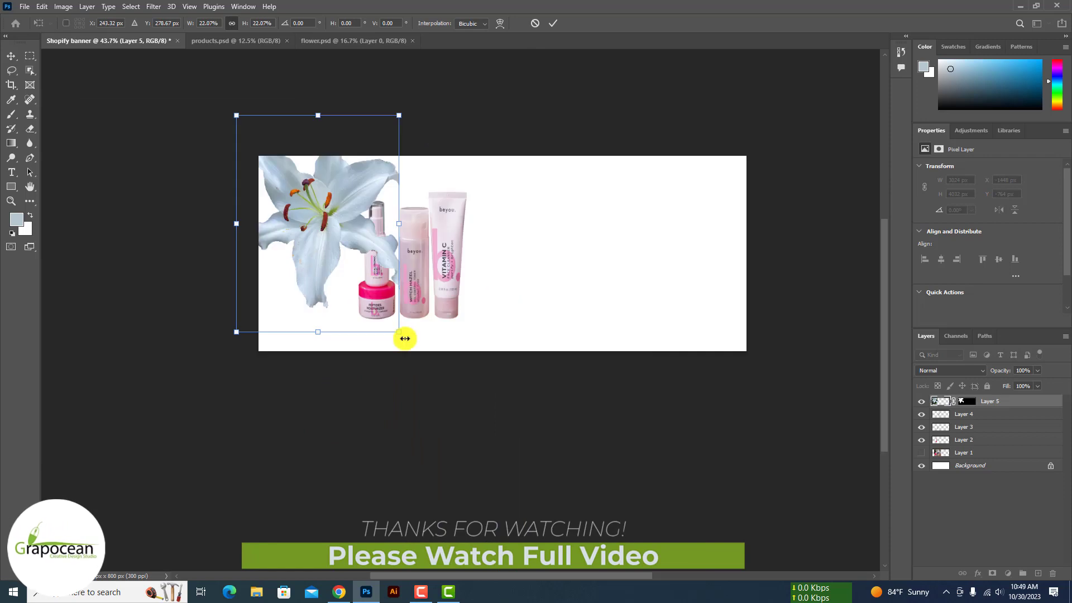
drag(262, 211, 265, 221)
drag(1021, 401, 991, 446)
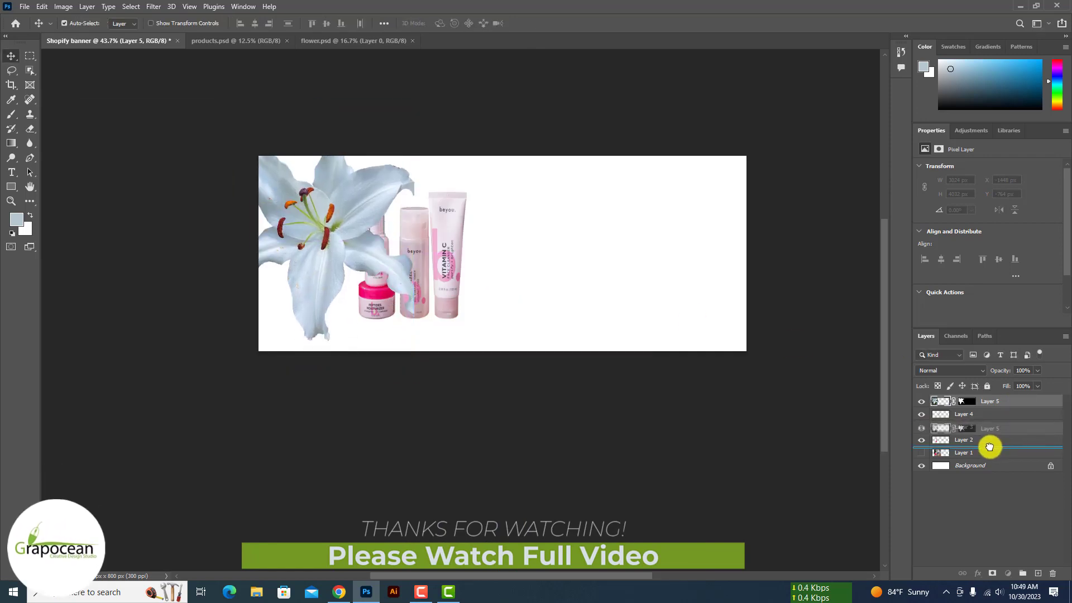
scroll(323, 214, up, 3)
Flip the lily horizontally, nudge it into place, and keep it below the products
right_click(322, 214)
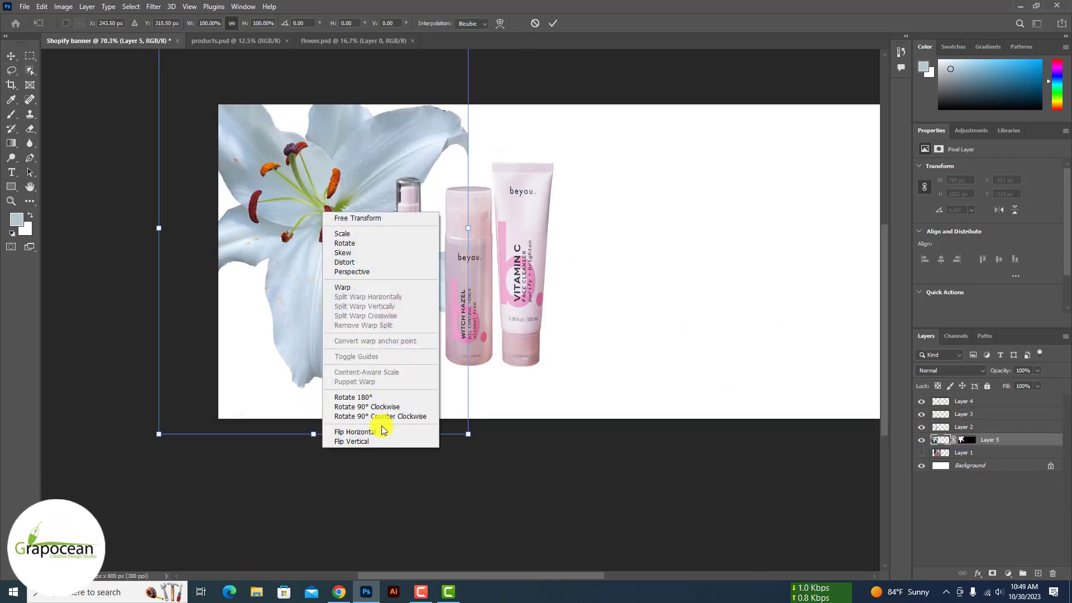
click(378, 427)
drag(332, 232, 326, 222)
click(552, 23)
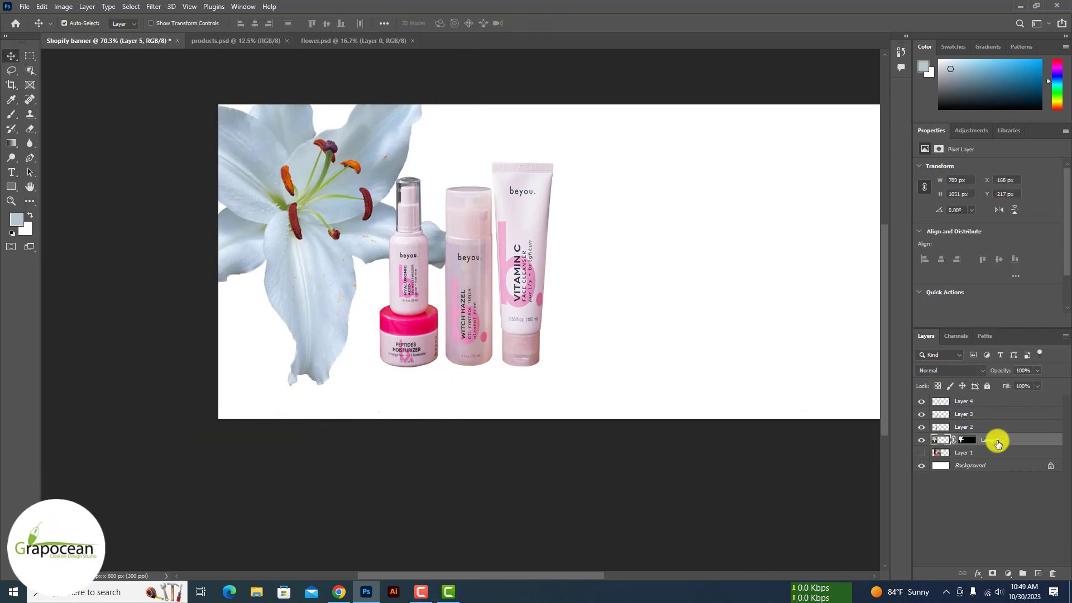
drag(999, 403, 986, 451)
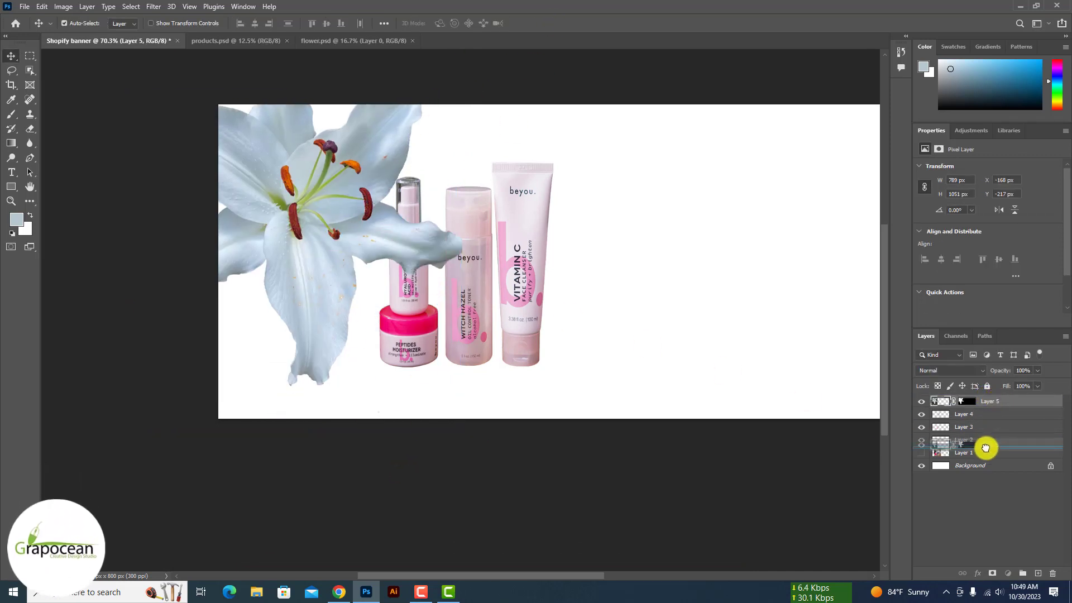
Duplicate the lily, hide the original, and desaturate the copy to grayscale
click(1008, 574)
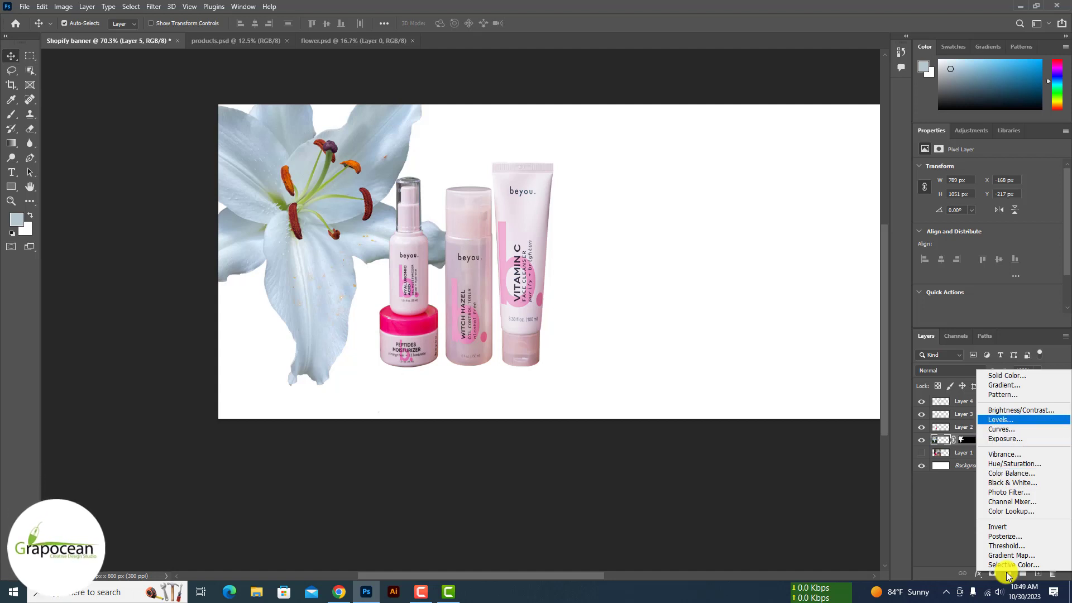
click(952, 512)
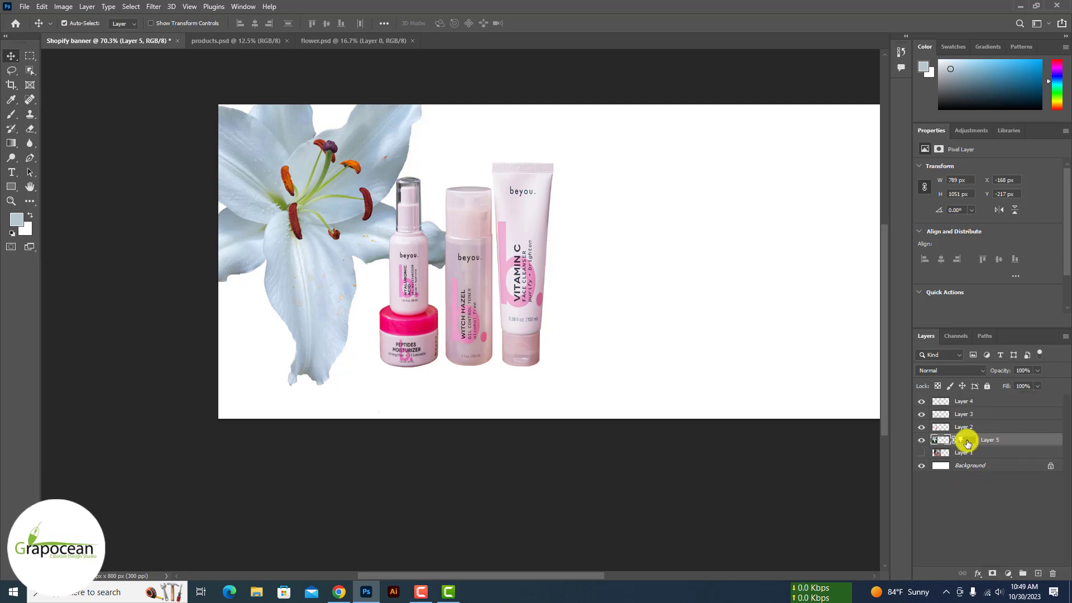
click(63, 7)
click(174, 61)
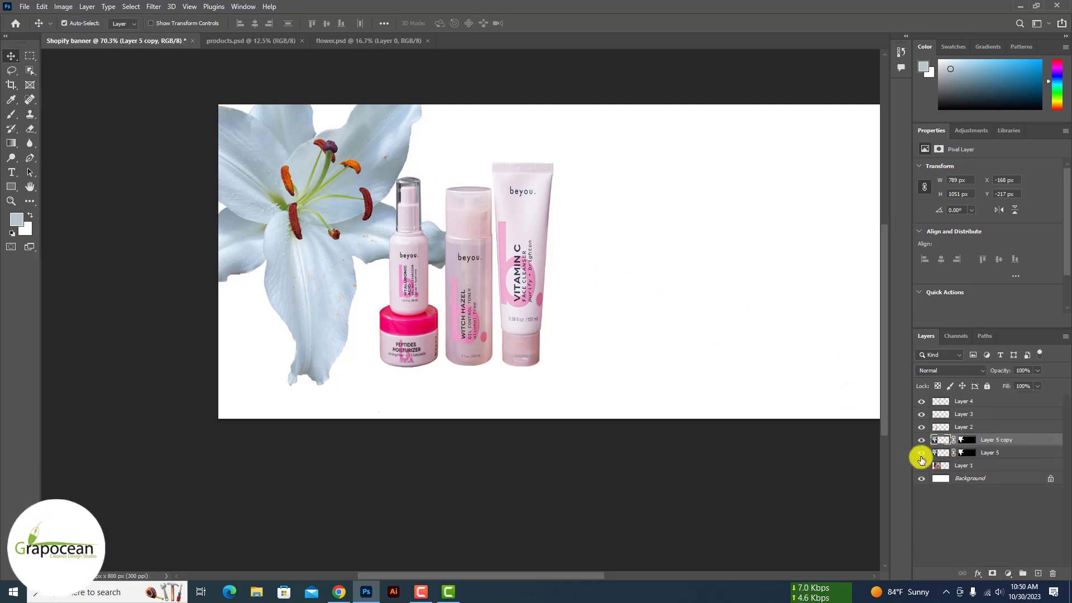
click(921, 452)
click(63, 6)
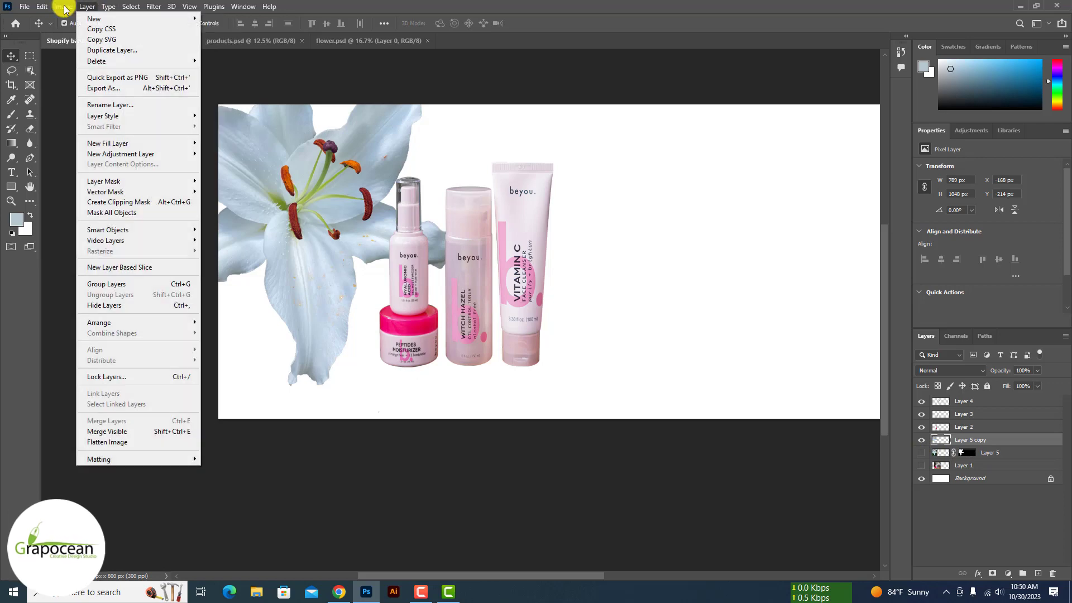
key(Down)
key(Down)
key(Right)
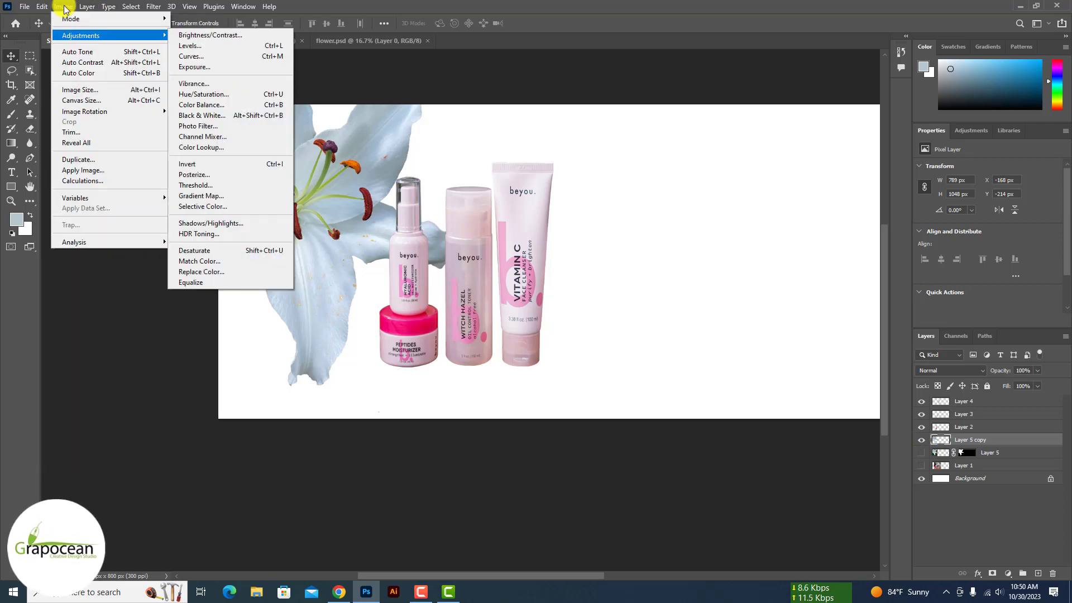
click(192, 251)
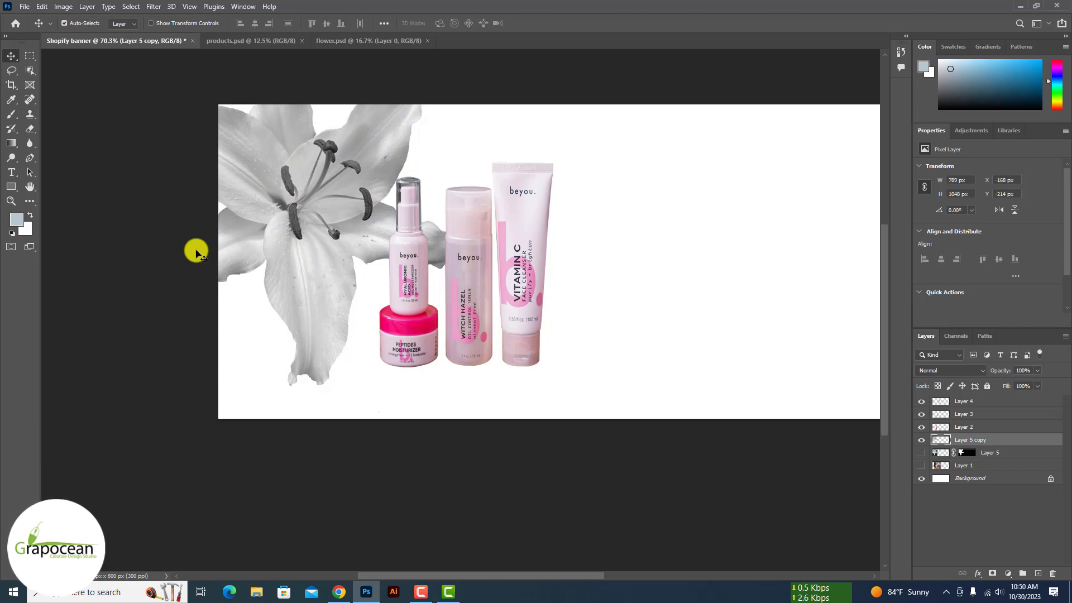
Add a pale pink solid colour fill layer, sampled from the tube, as background
click(921, 440)
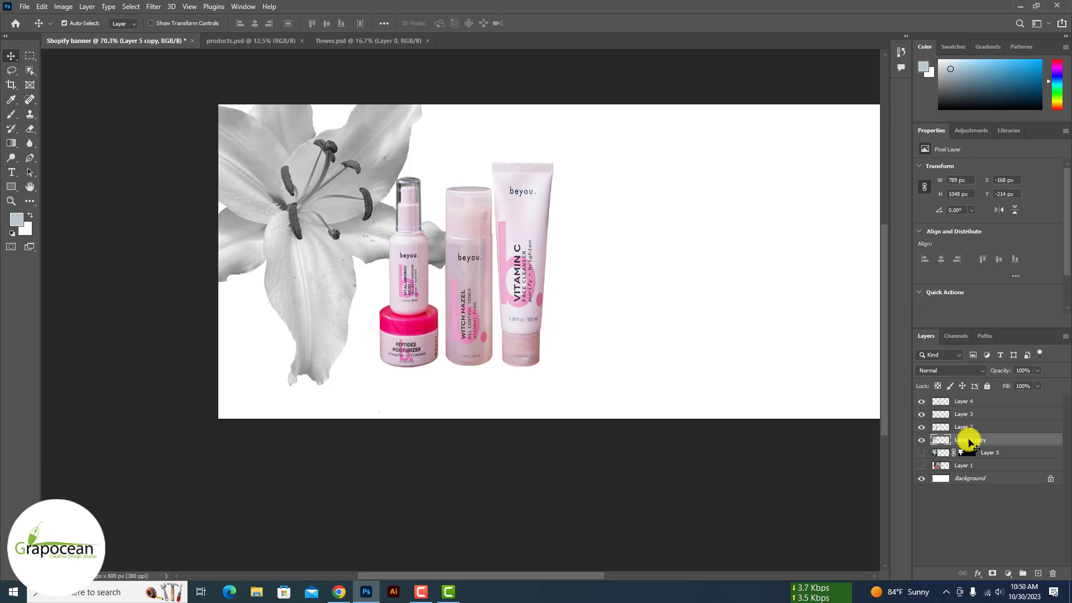
drag(316, 201, 316, 207)
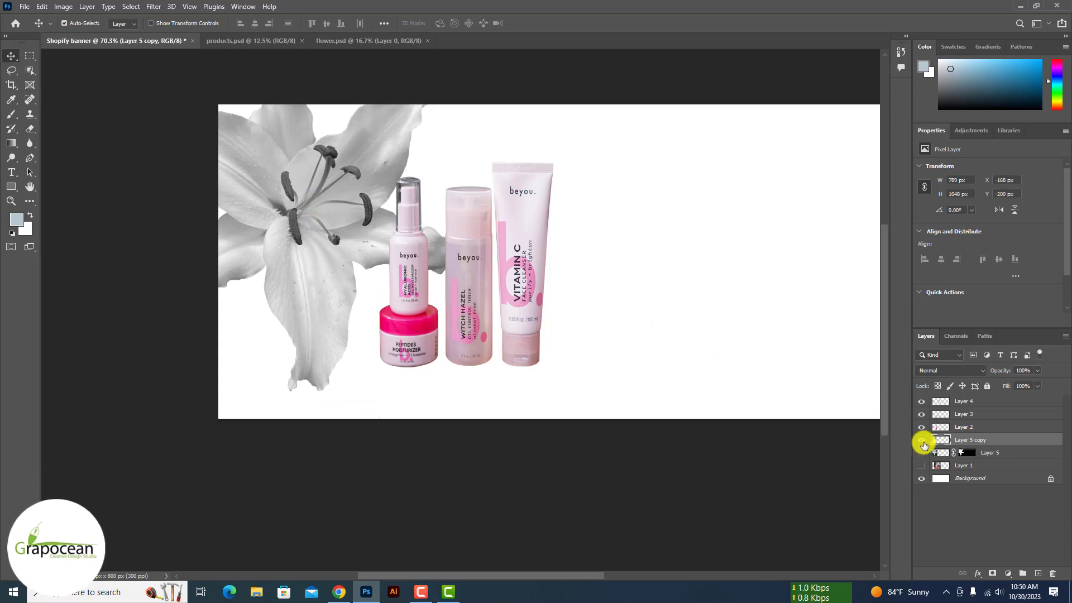
click(1008, 574)
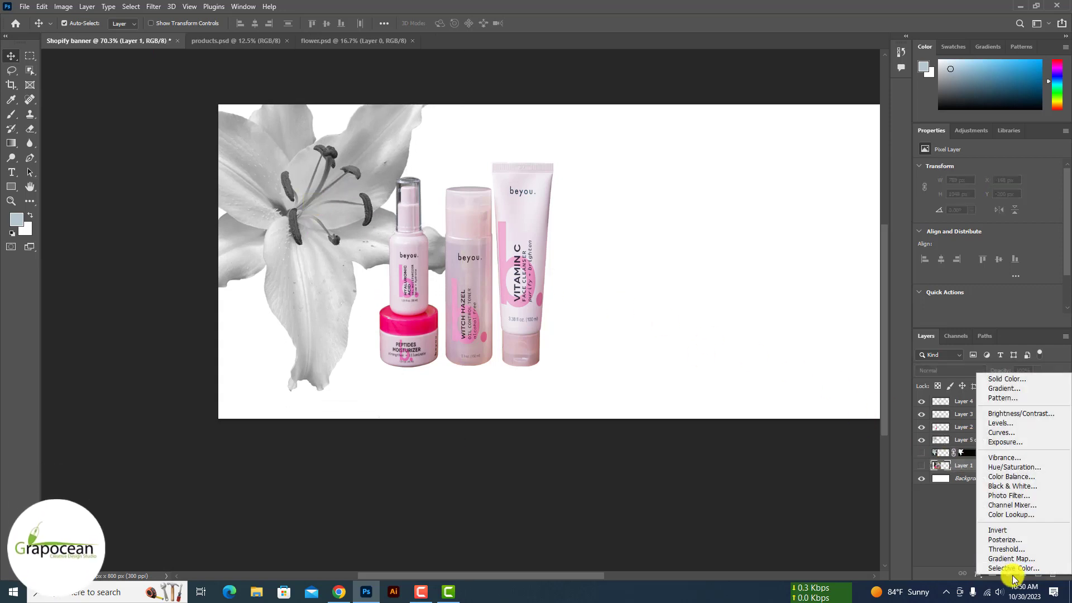
click(1007, 378)
click(415, 174)
mouse_move(562, 108)
mouse_down()
mouse_move(896, 229)
mouse_move(744, 179)
mouse_up()
click(506, 241)
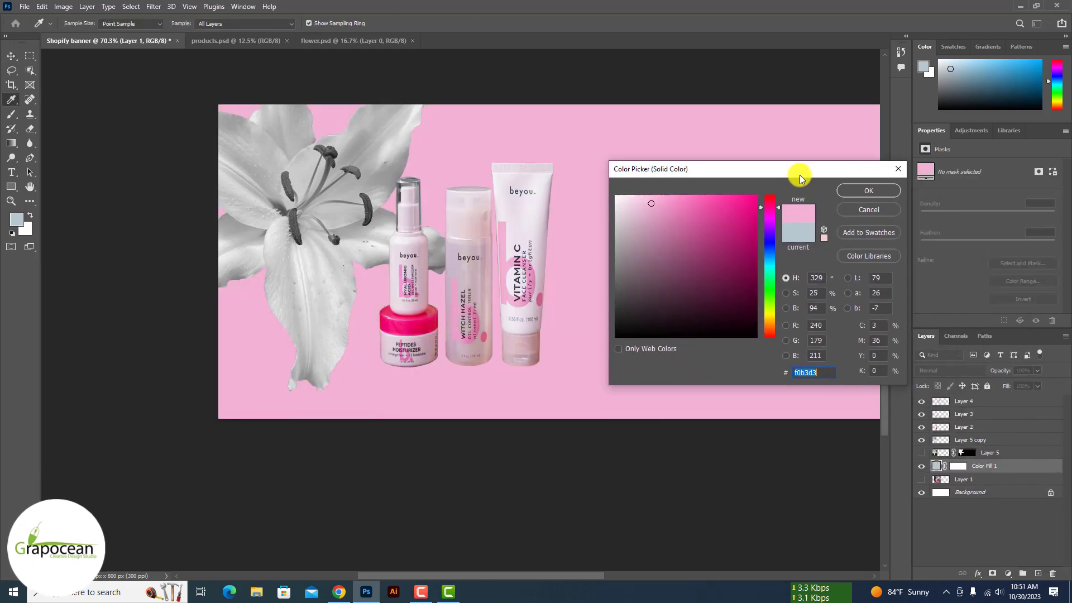
mouse_move(642, 200)
mouse_down()
mouse_move(626, 153)
mouse_move(619, 166)
mouse_up()
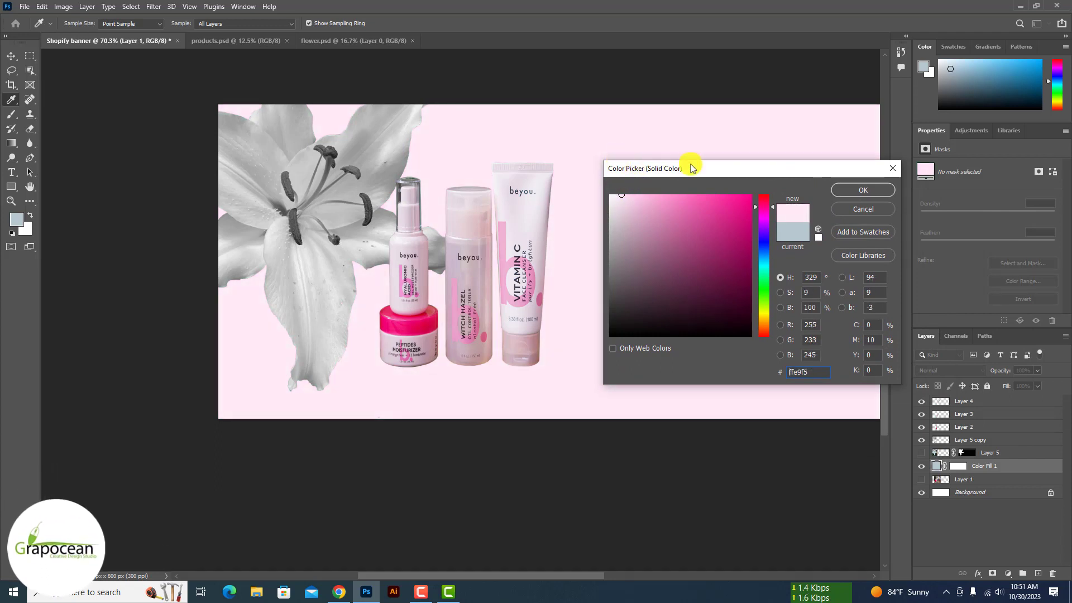
click(863, 189)
Reposition the lily on the banner with the Move tool
click(11, 56)
click(531, 251)
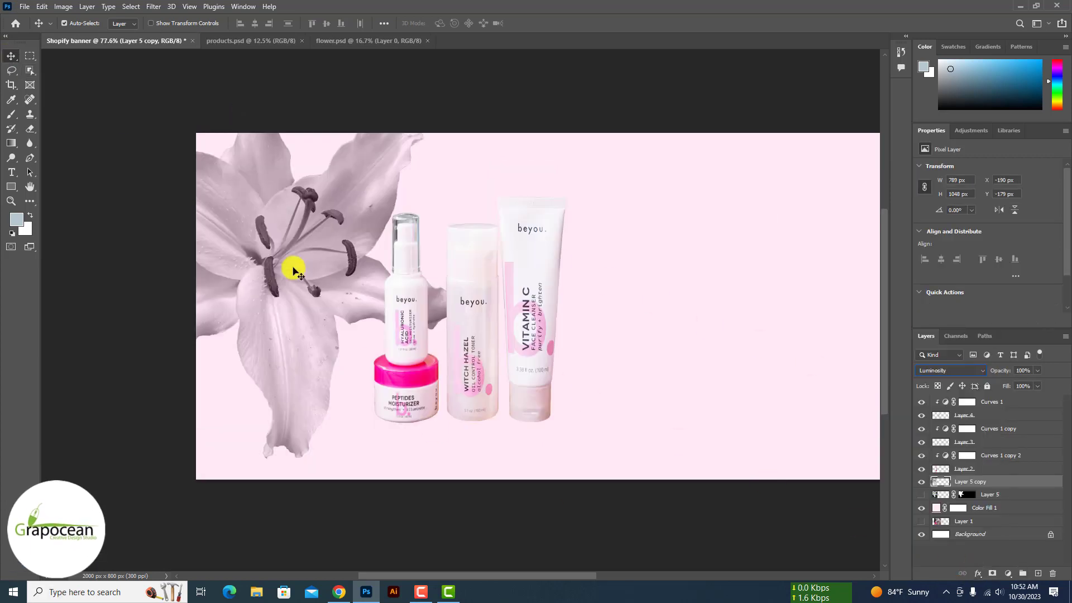
mouse_move(295, 270)
mouse_down()
mouse_move(331, 259)
mouse_move(313, 283)
mouse_up()
click(474, 491)
scroll(393, 381, down, 3)
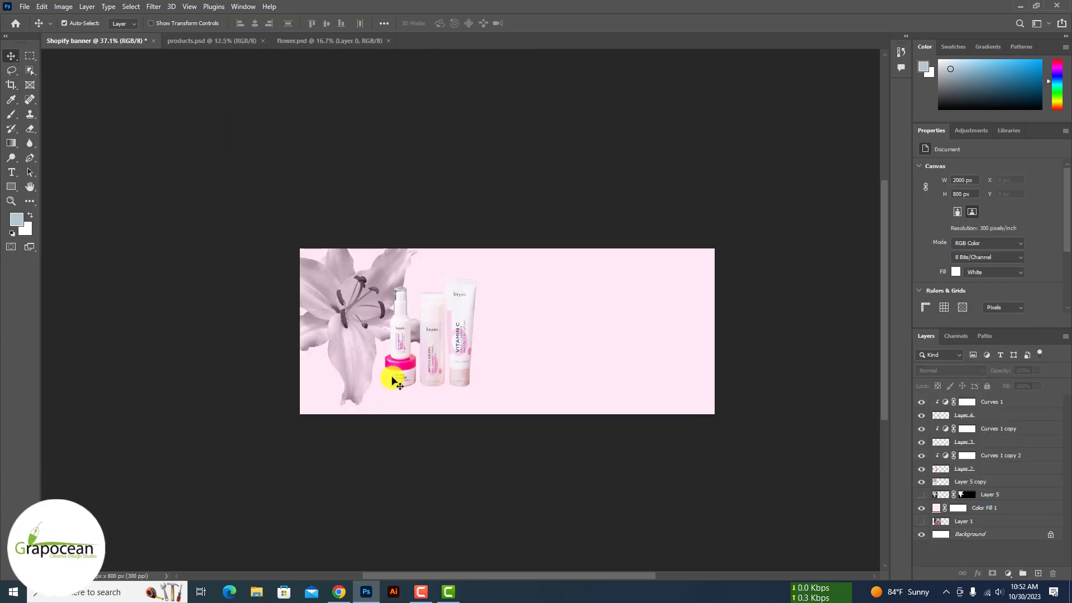
scroll(393, 381, up, 3)
Shrink the lily and move it into the banner's top-left corner
click(338, 299)
key(ctrl+t)
drag(481, 144, 434, 206)
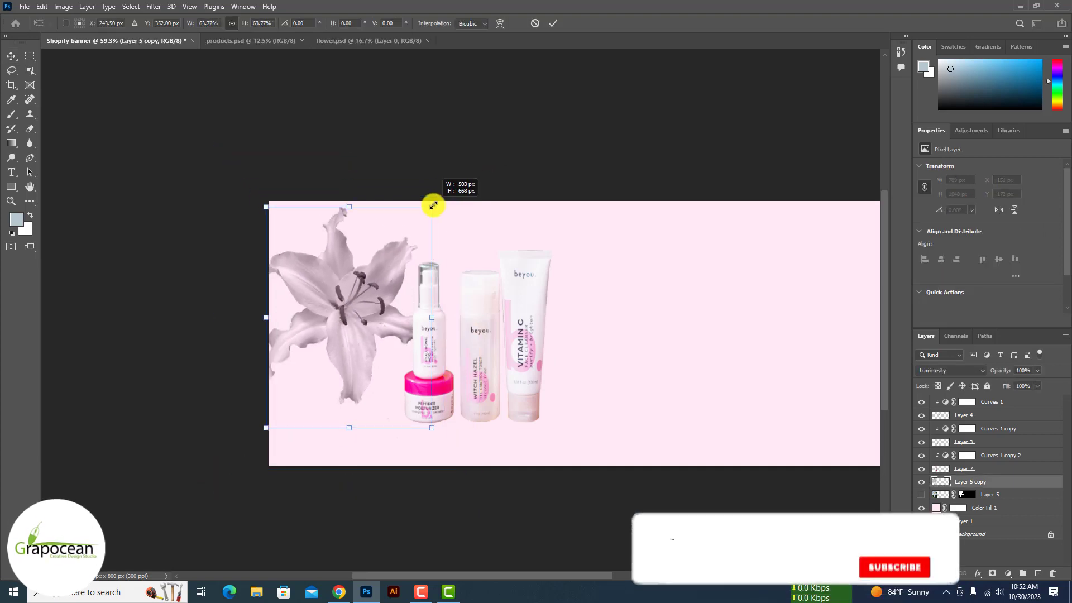
mouse_move(376, 332)
mouse_down()
mouse_move(341, 325)
mouse_move(340, 277)
mouse_up()
click(554, 24)
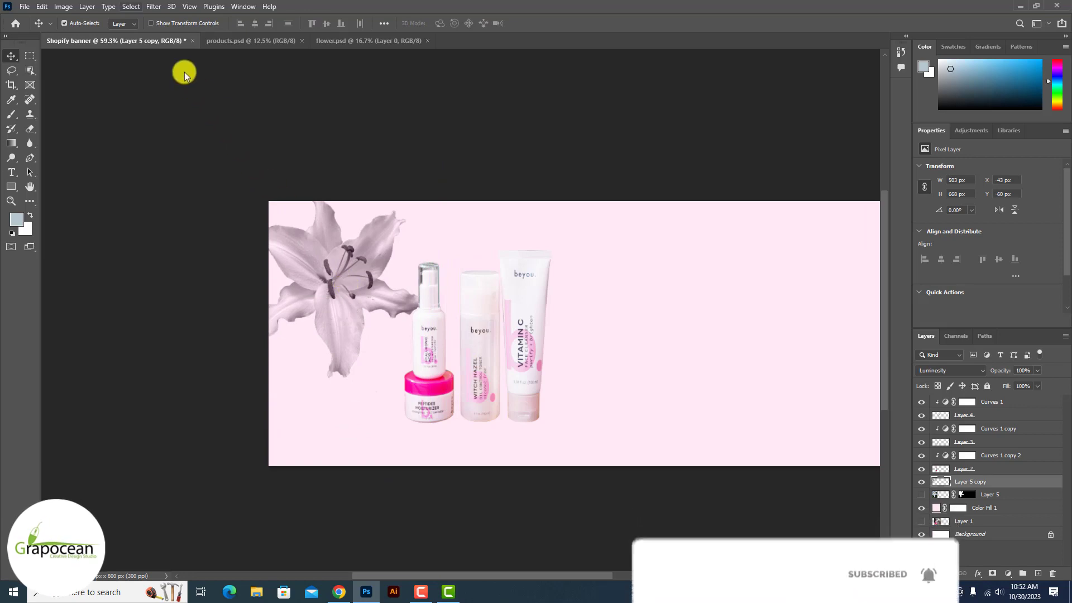
click(130, 6)
In Camera Raw, boost the lily's texture, clarity and dehaze and raise sharpening to 81
click(189, 90)
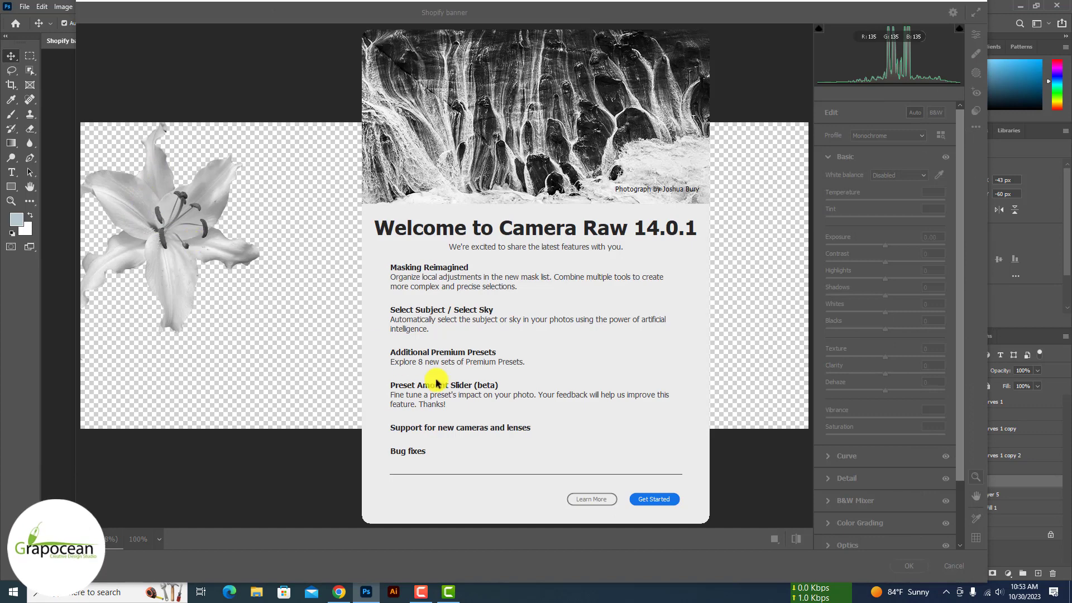
click(649, 505)
mouse_move(161, 220)
mouse_down()
mouse_move(263, 290)
mouse_move(244, 280)
mouse_up()
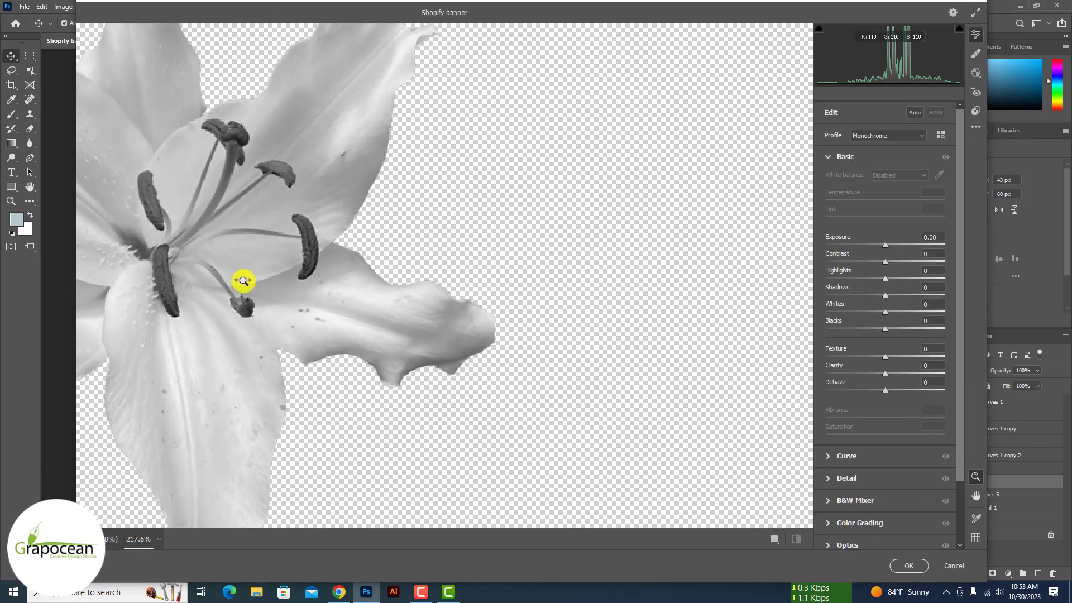
drag(879, 361, 927, 357)
mouse_move(927, 373)
mouse_down()
mouse_move(941, 376)
mouse_move(933, 389)
mouse_move(904, 396)
mouse_up()
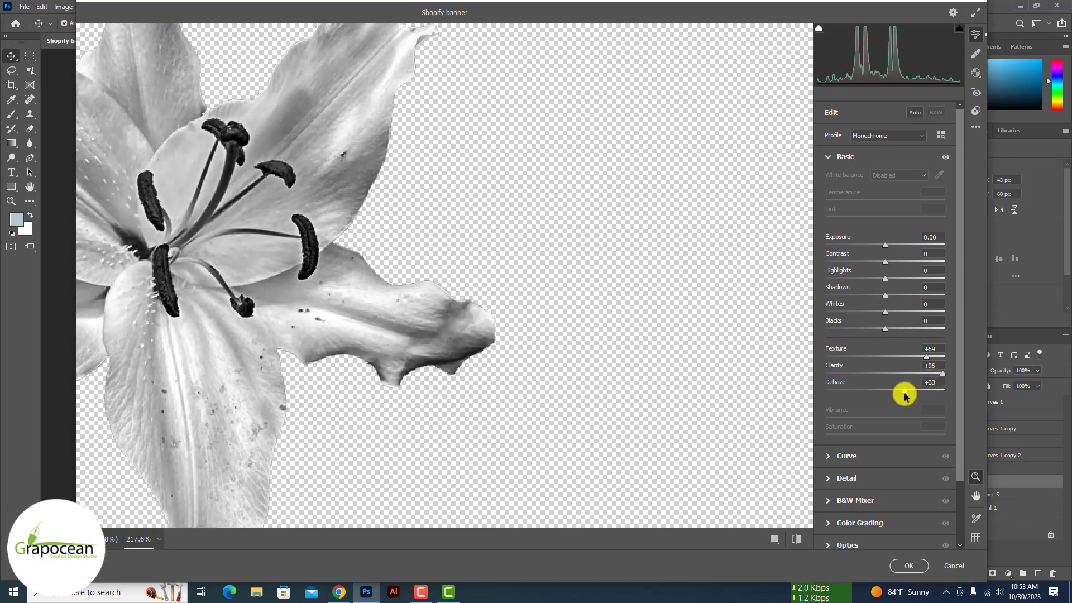
click(828, 479)
drag(826, 228, 871, 230)
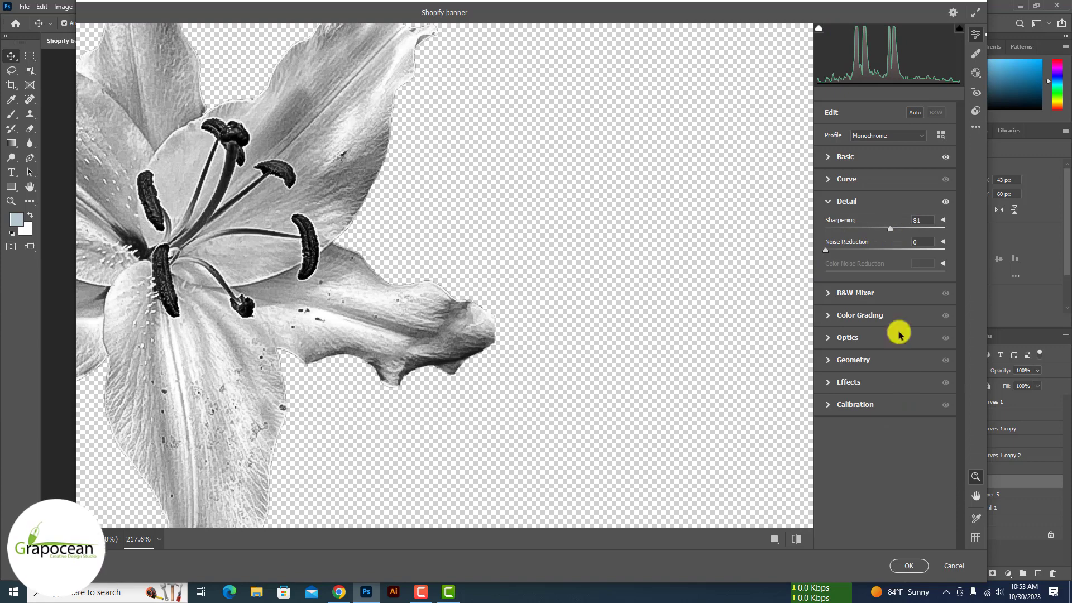
click(908, 565)
Move the lily behind the product bottles and enlarge it to about 146%
scroll(355, 308, up, 1)
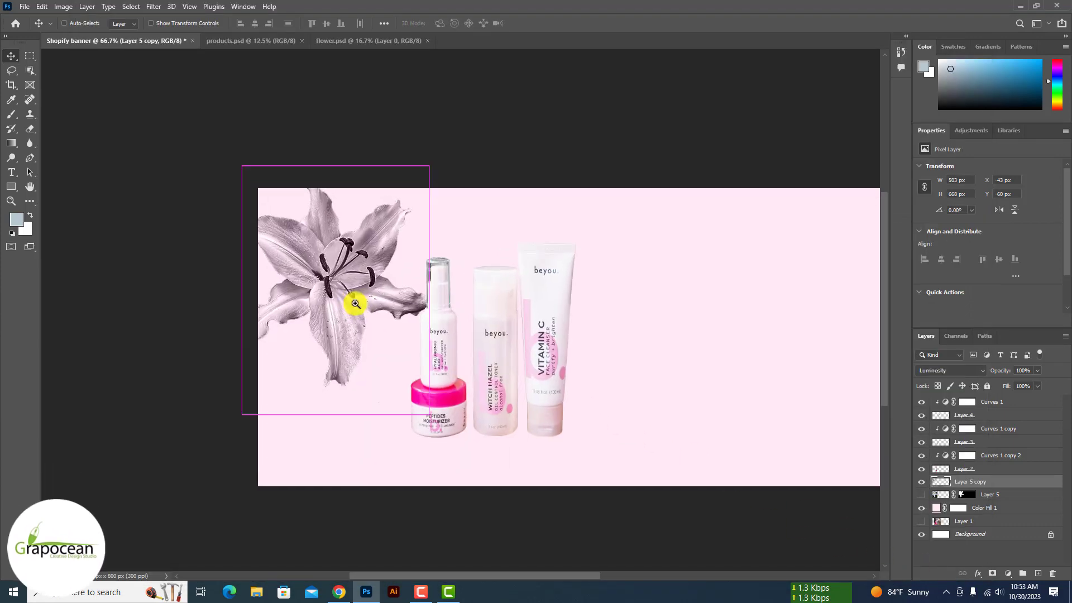
drag(352, 291, 493, 317)
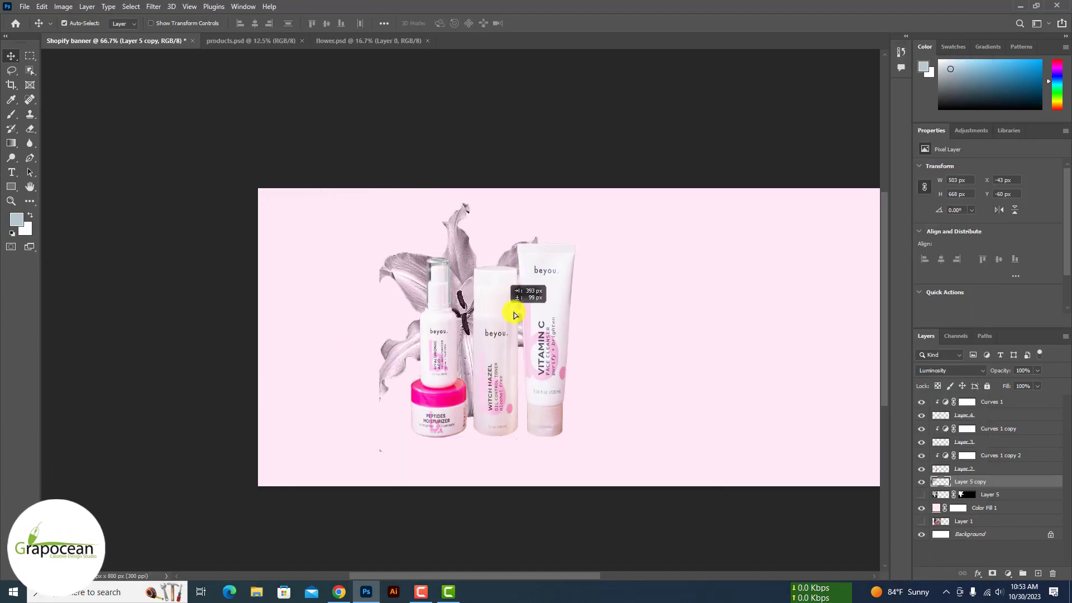
key(ctrl+t)
drag(581, 327, 581, 346)
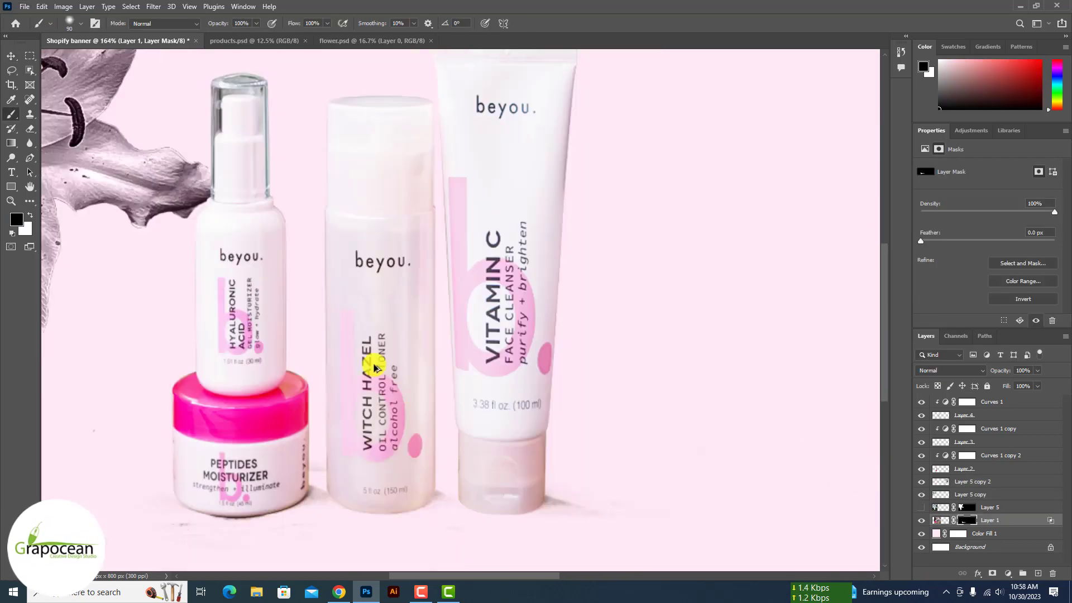
Enlarge the products to about 125% and position them left of centre
click(11, 56)
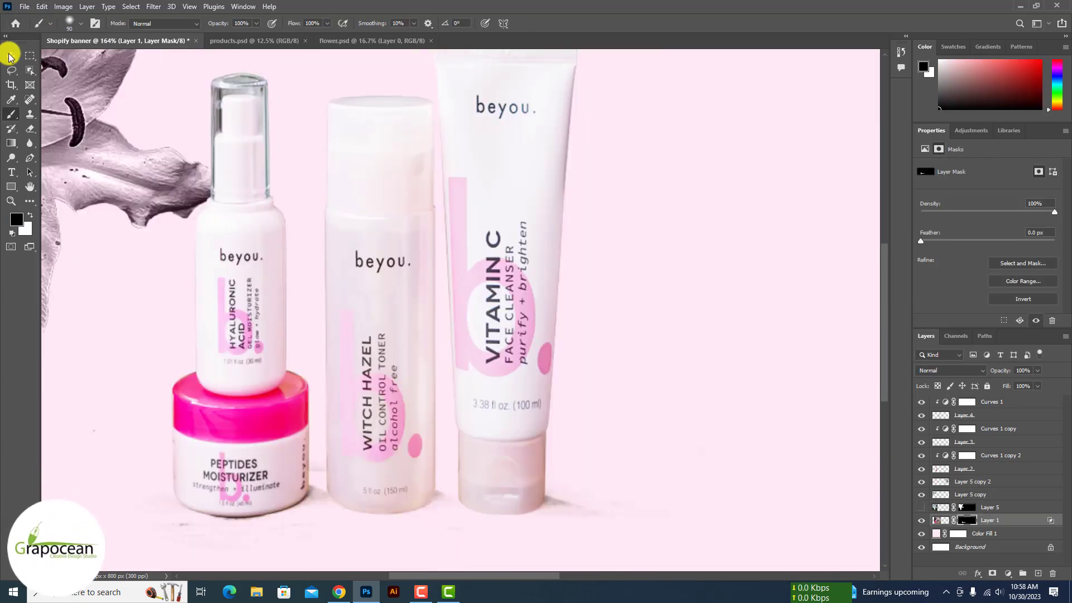
ctrl+click(375, 263)
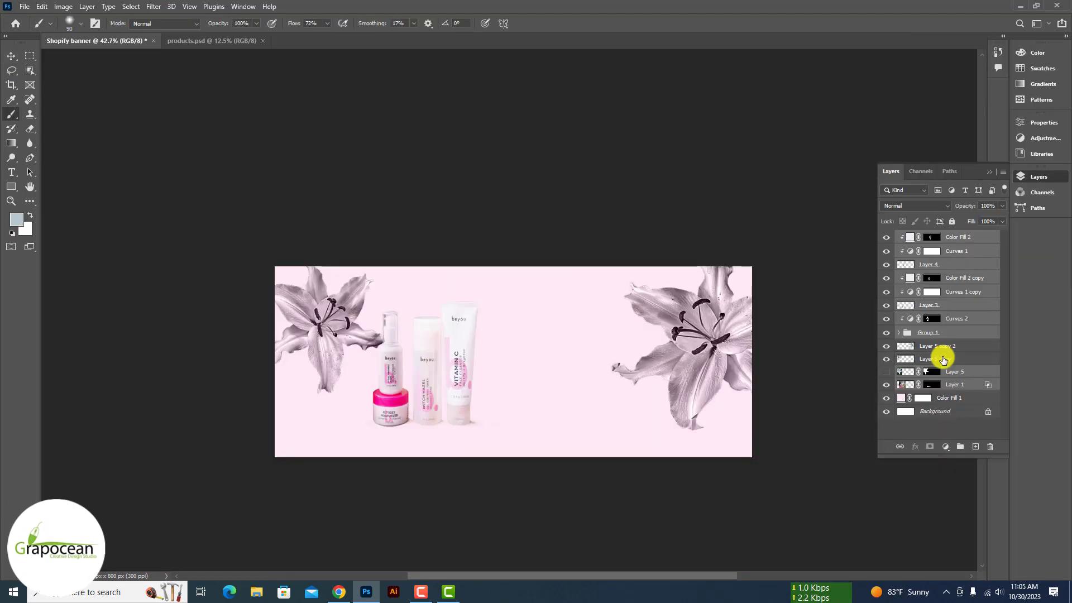
key(ctrl+t)
drag(511, 126, 547, 85)
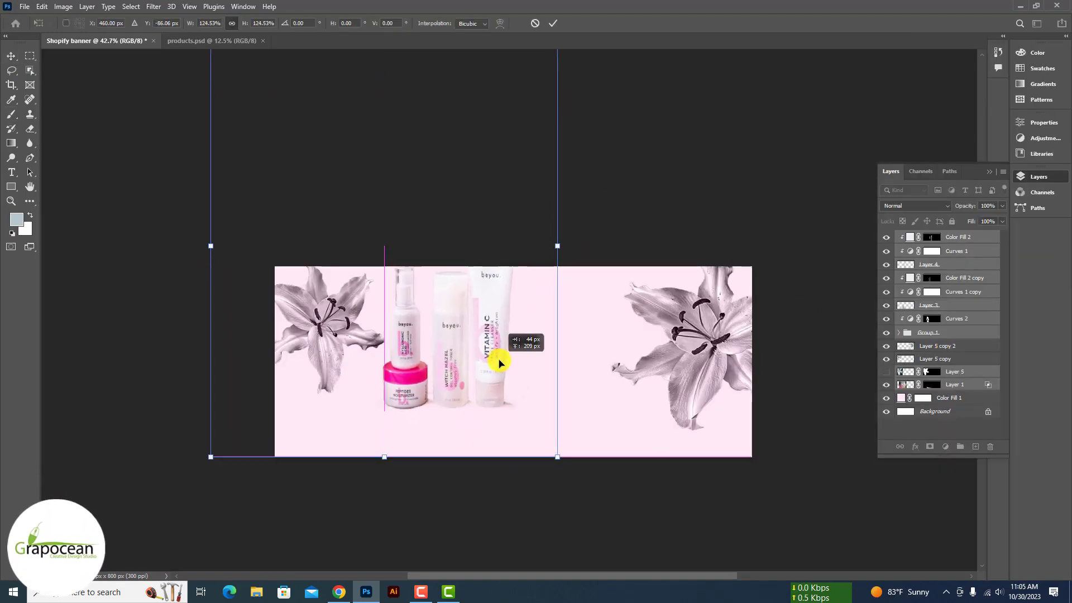
drag(488, 412, 494, 391)
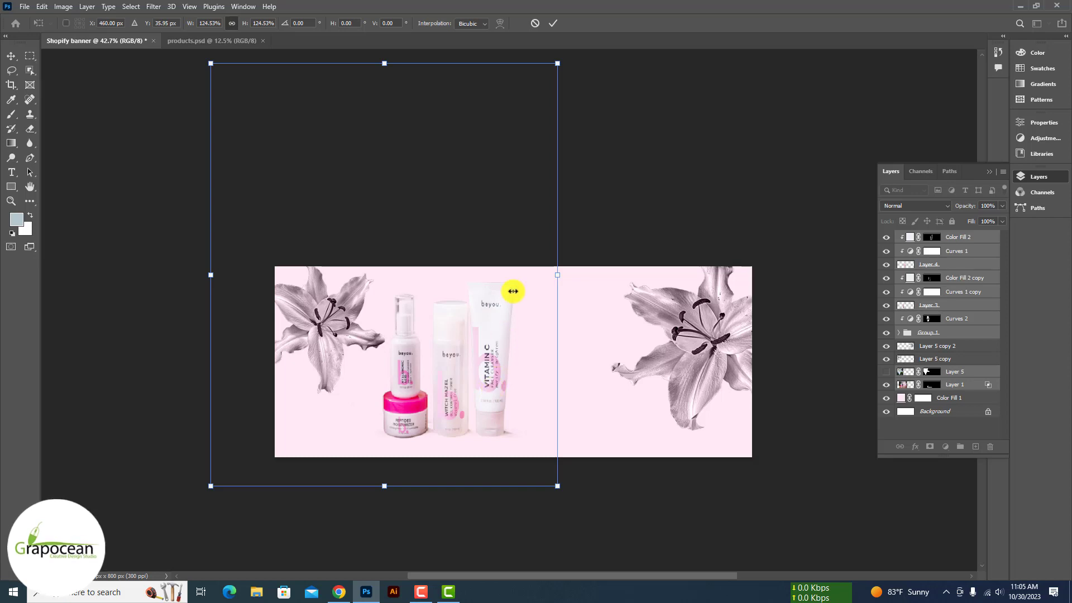
drag(561, 66, 568, 57)
mouse_move(497, 394)
mouse_down()
mouse_move(477, 407)
mouse_move(493, 403)
mouse_up()
click(553, 23)
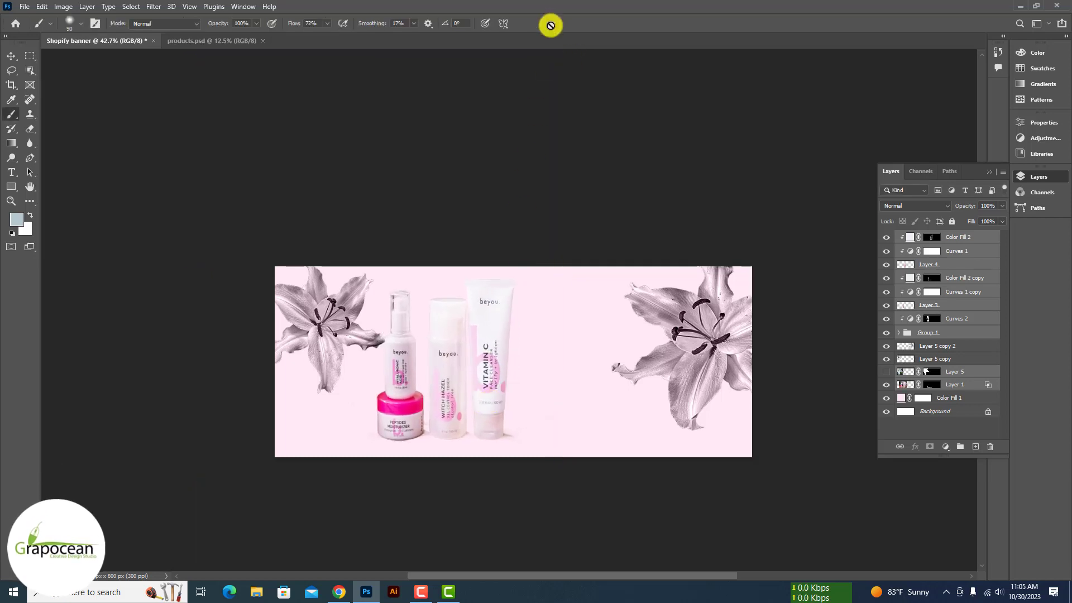
click(10, 56)
drag(495, 388, 467, 385)
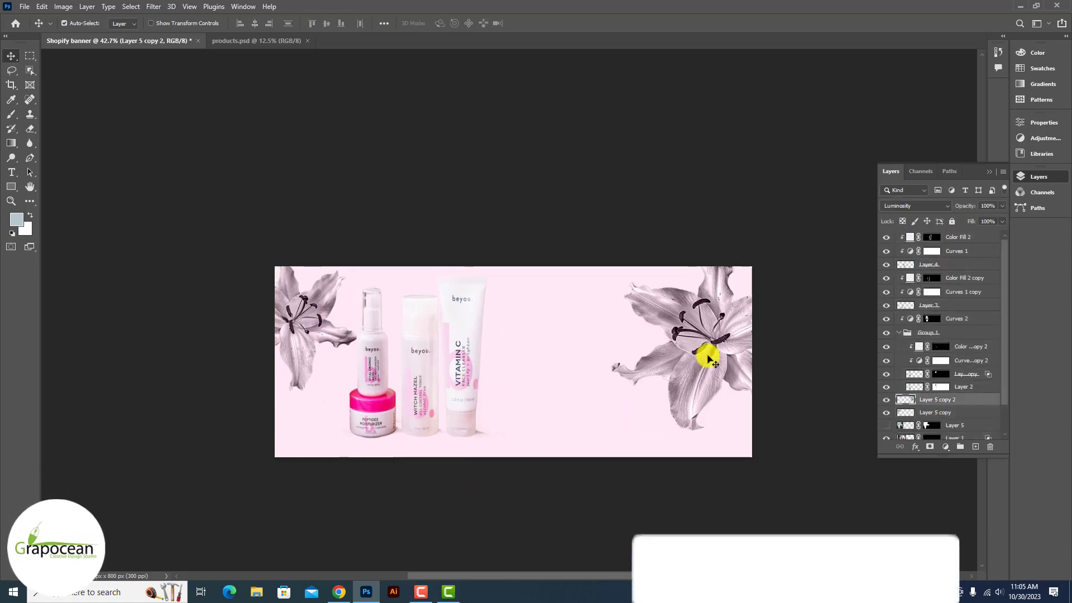
Place one lily at bottom-right and resize the other at top-left behind the products
drag(708, 354, 742, 438)
drag(315, 335, 297, 296)
key(ctrl+t)
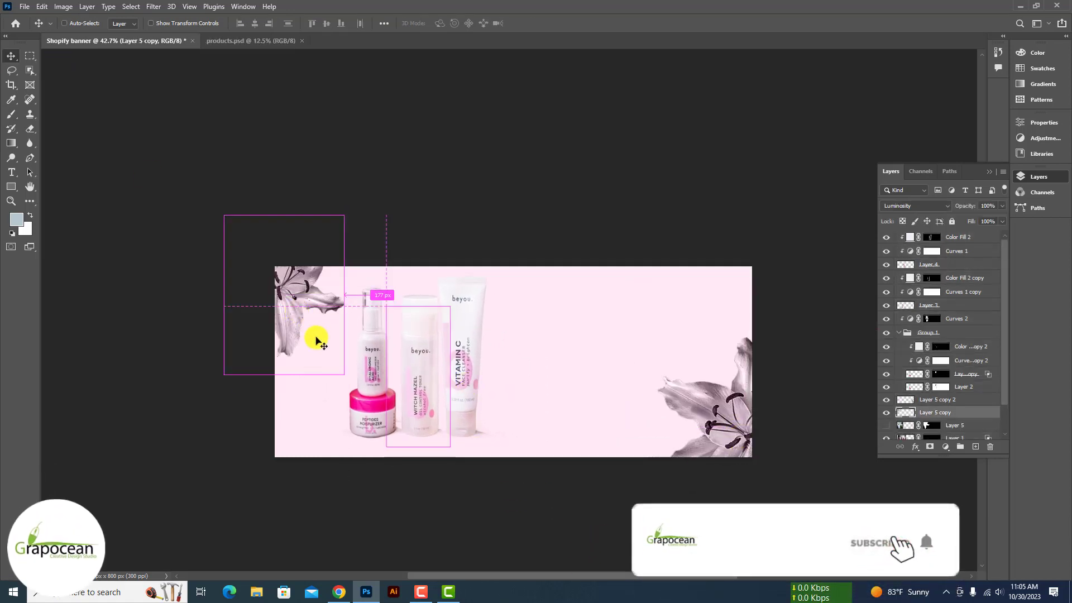
mouse_move(311, 337)
mouse_down()
mouse_move(359, 395)
mouse_move(327, 332)
mouse_move(257, 301)
mouse_move(372, 302)
mouse_move(362, 295)
mouse_up()
scroll(318, 328, up, 5)
scroll(256, 301, down, 3)
scroll(275, 299, down, 2)
mouse_move(441, 408)
mouse_down()
mouse_move(383, 342)
mouse_move(395, 329)
mouse_up()
click(555, 23)
scroll(598, 287, down, 3)
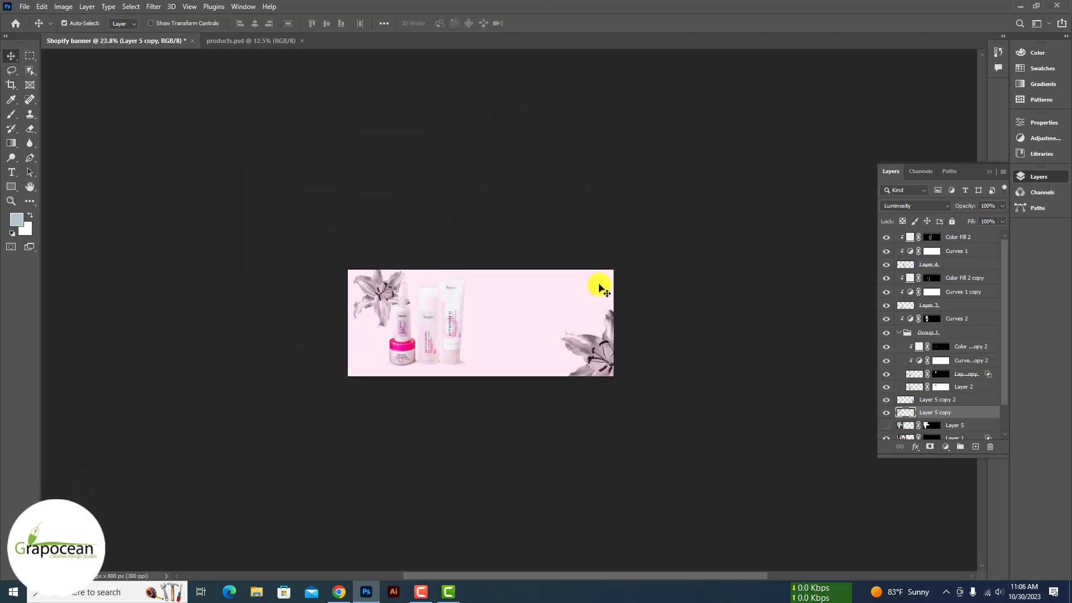
scroll(575, 300, up, 2)
drag(614, 358, 595, 316)
Lighten the pink background fill colour to #ffeef7
click(441, 303)
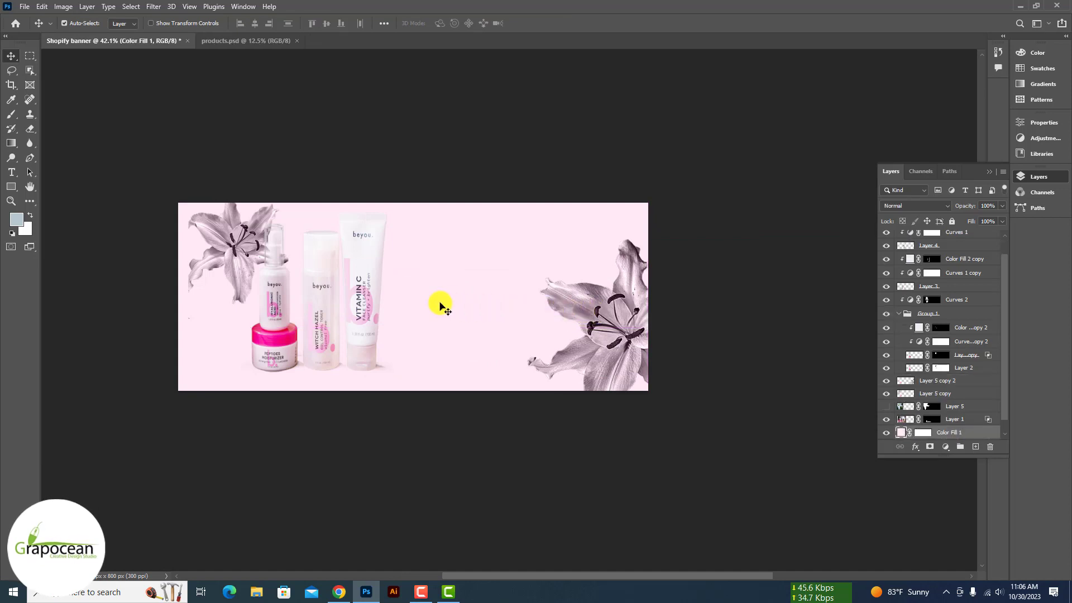
click(886, 434)
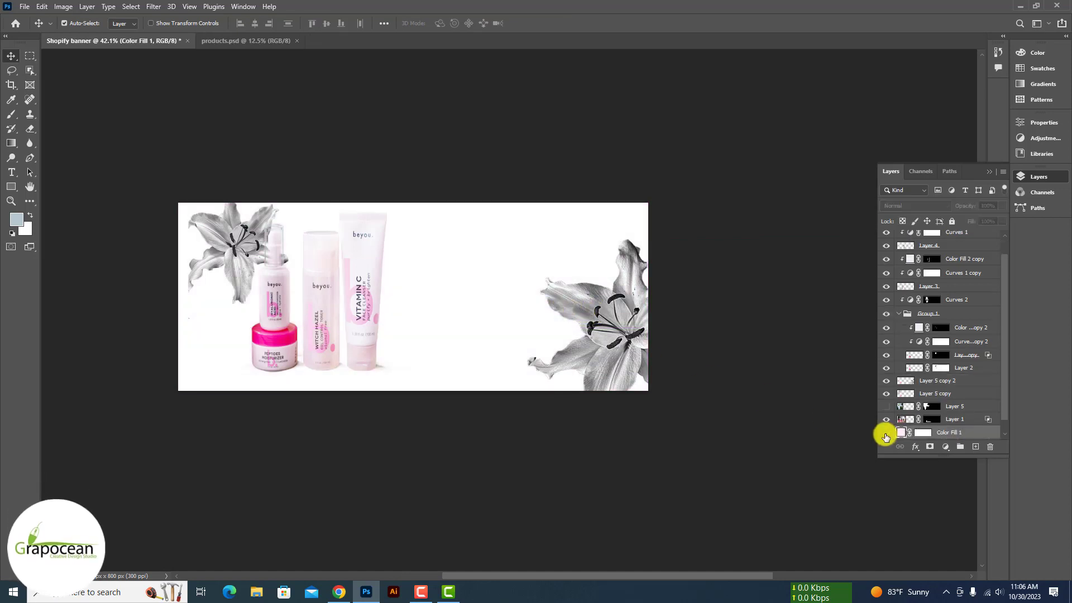
click(886, 434)
double_click(901, 433)
drag(616, 196, 618, 178)
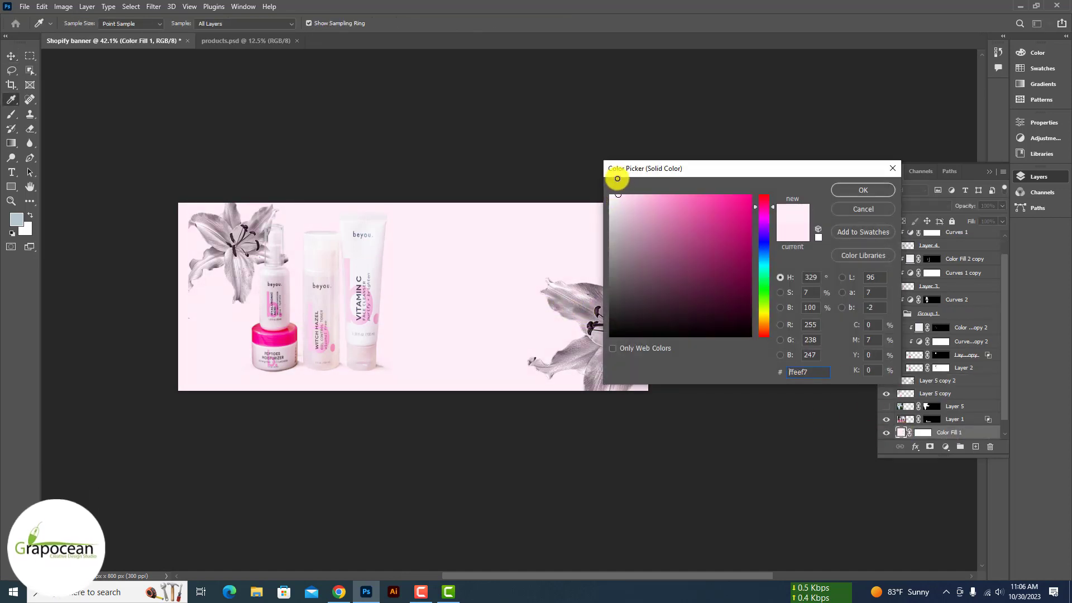
click(863, 190)
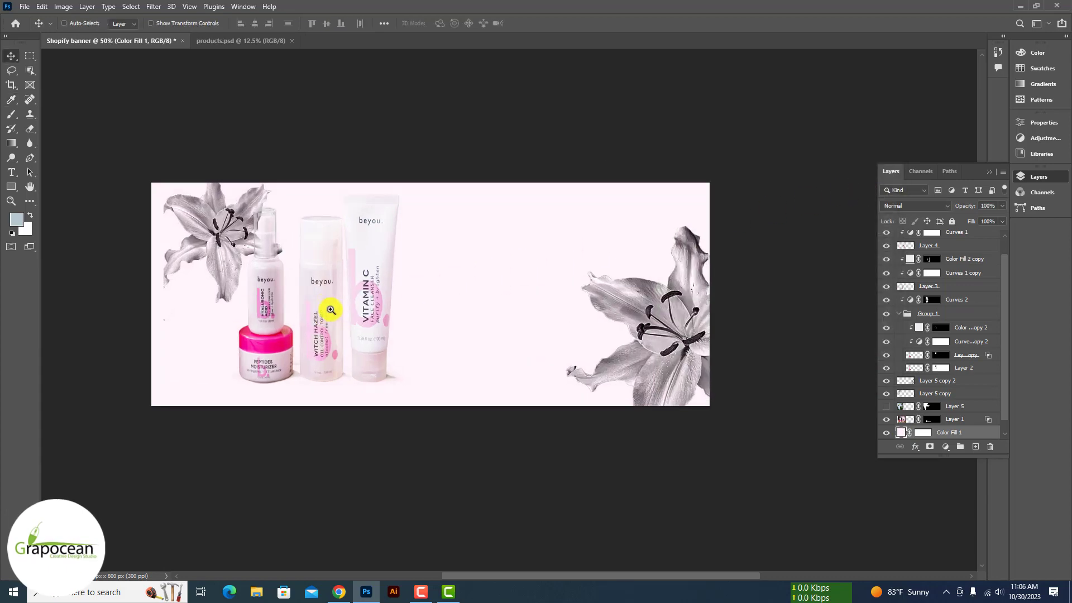
Open the pink marbled image file
click(25, 6)
click(38, 32)
scroll(227, 167, down, 2)
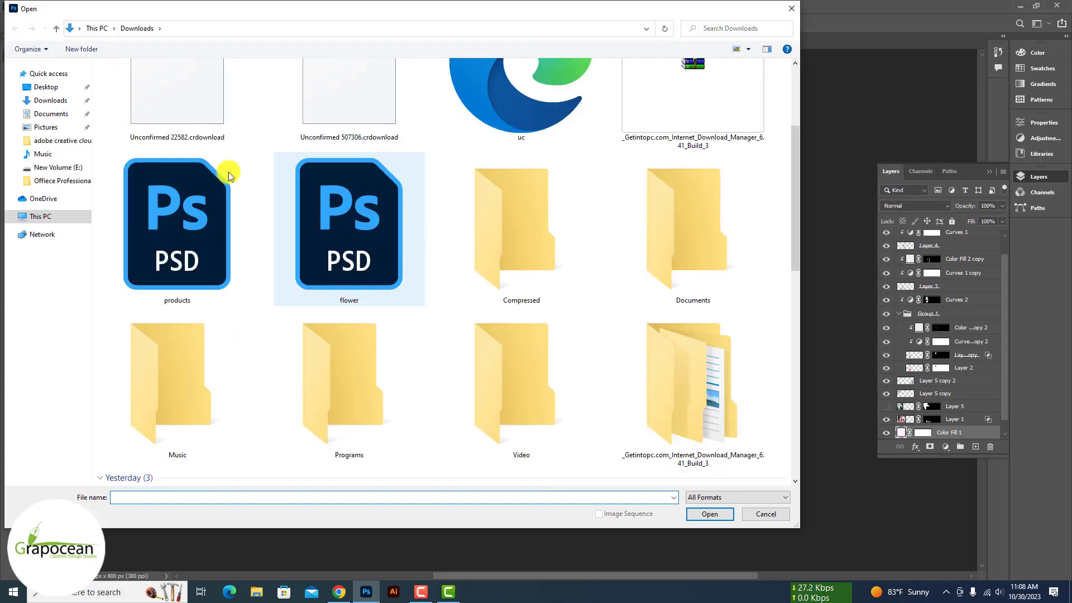
scroll(227, 168, down, 5)
click(359, 220)
click(710, 514)
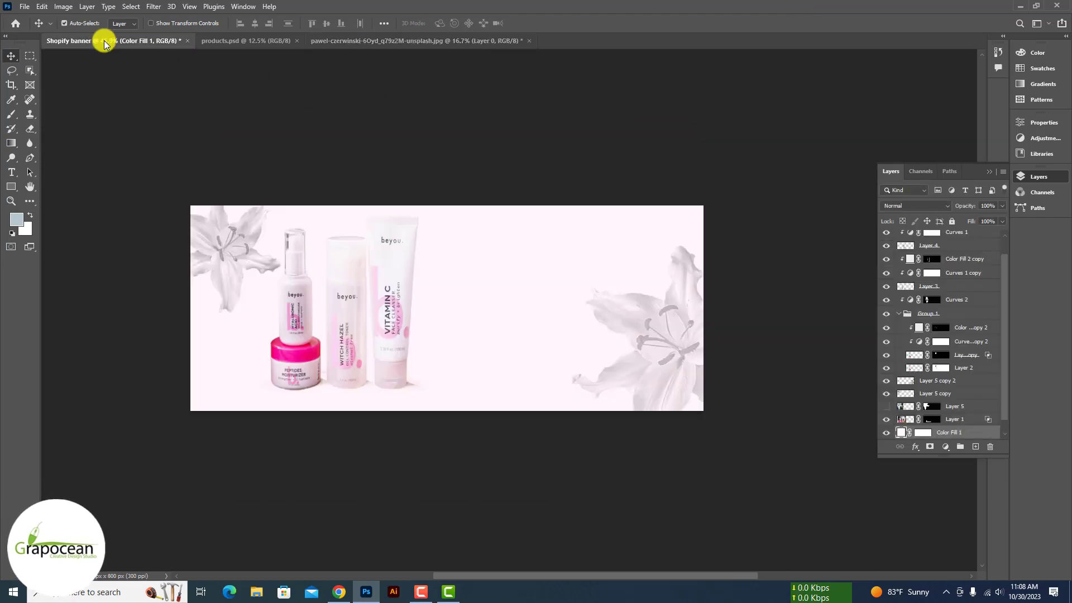
Bring the marble image into the banner and scale it to about 36% to cover the canvas
drag(105, 42, 104, 42)
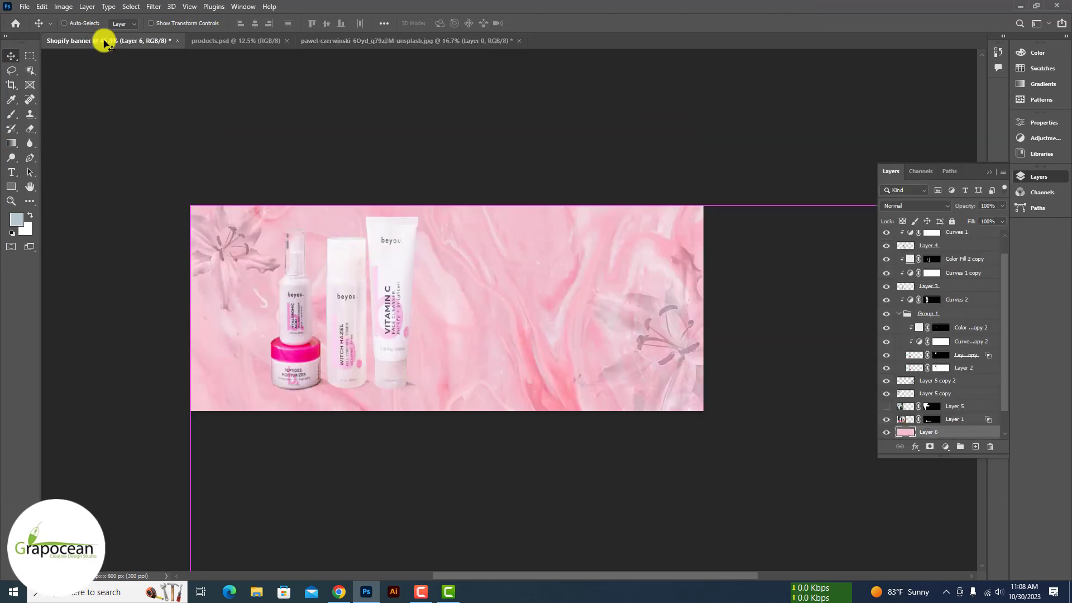
key(ctrl+t)
key(ctrl+0)
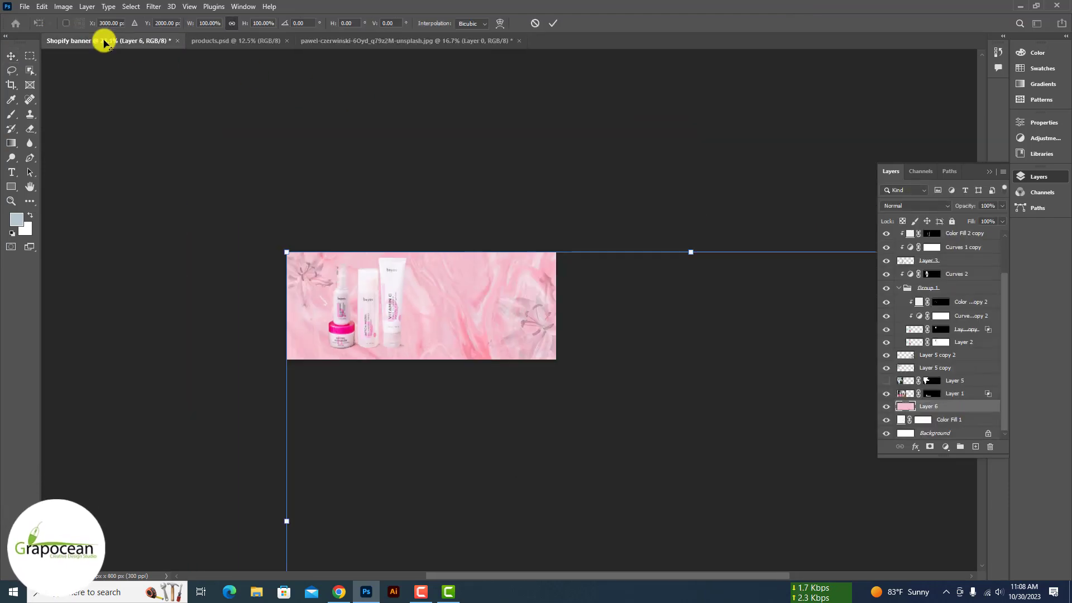
drag(642, 476, 551, 421)
key(ctrl+0)
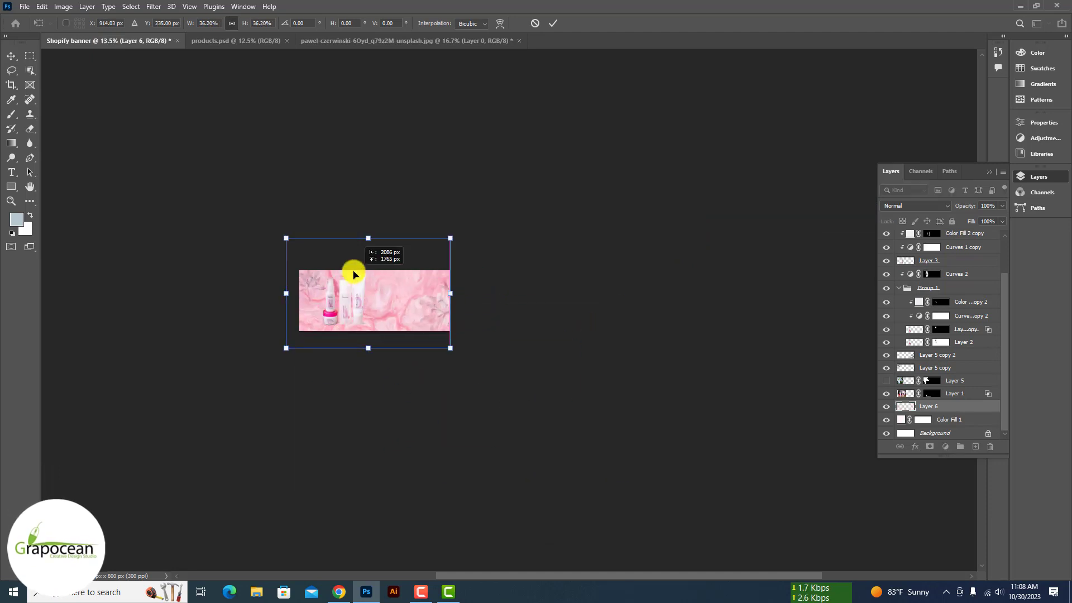
drag(544, 443, 568, 457)
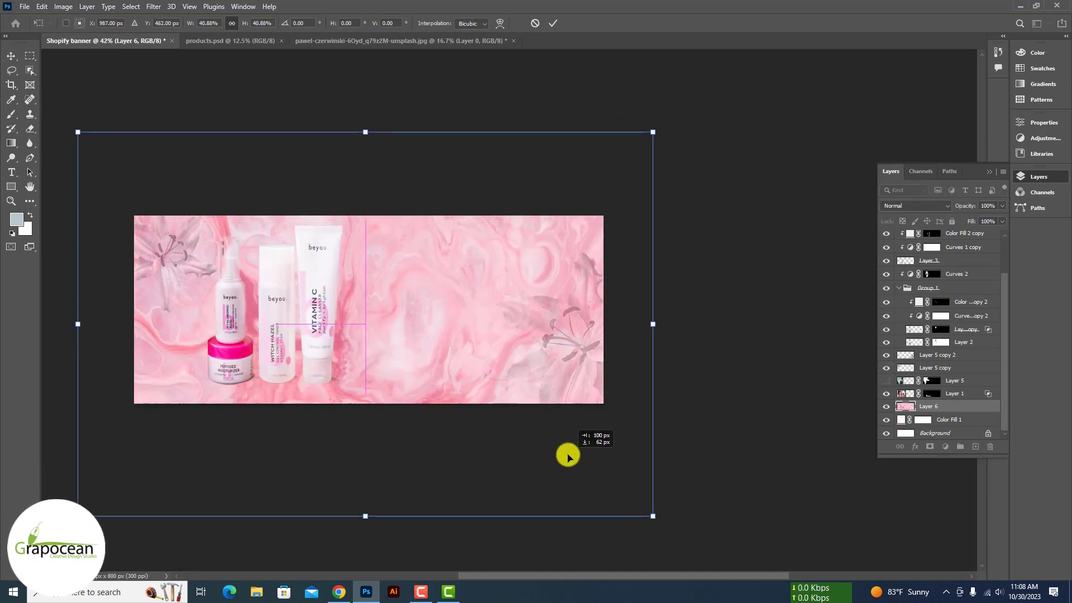
Apply the marble transform, preview bevel, gradient and pattern overlay styles, then cancel them
click(552, 23)
right_click(970, 403)
click(895, 106)
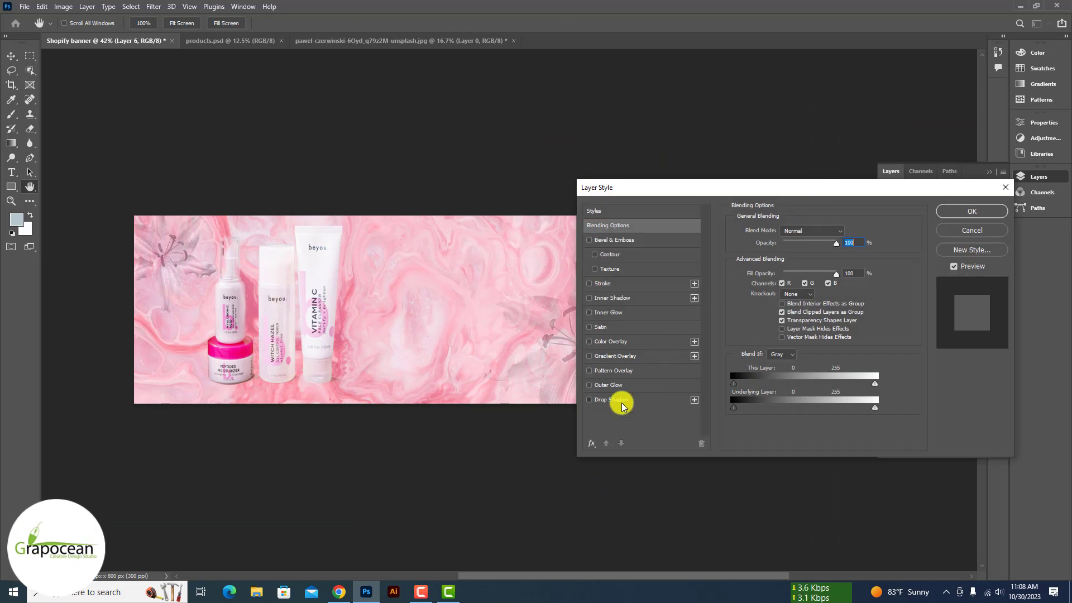
click(610, 240)
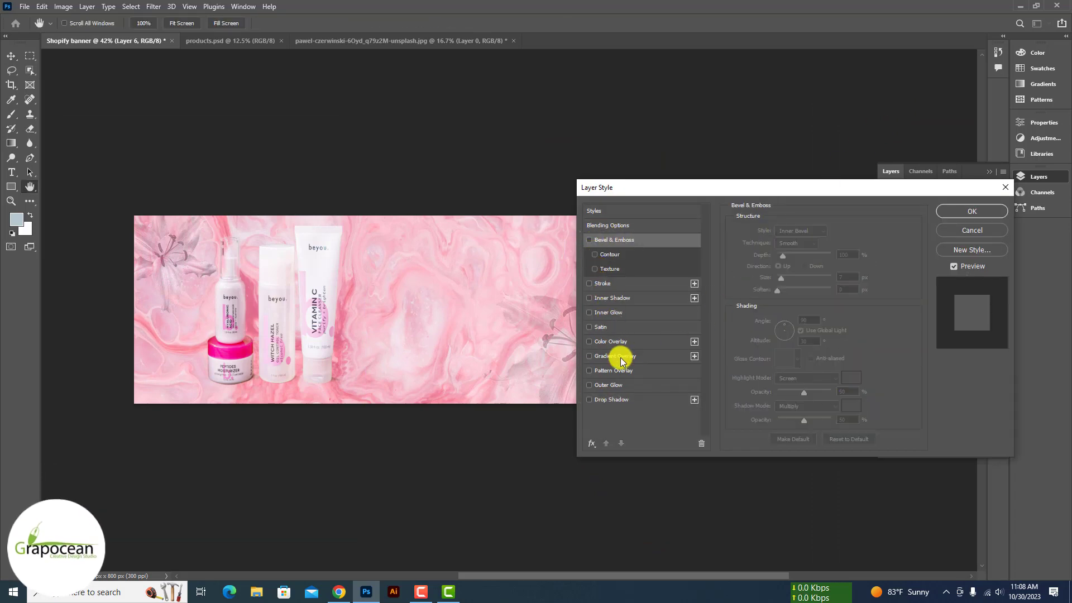
click(614, 356)
click(612, 371)
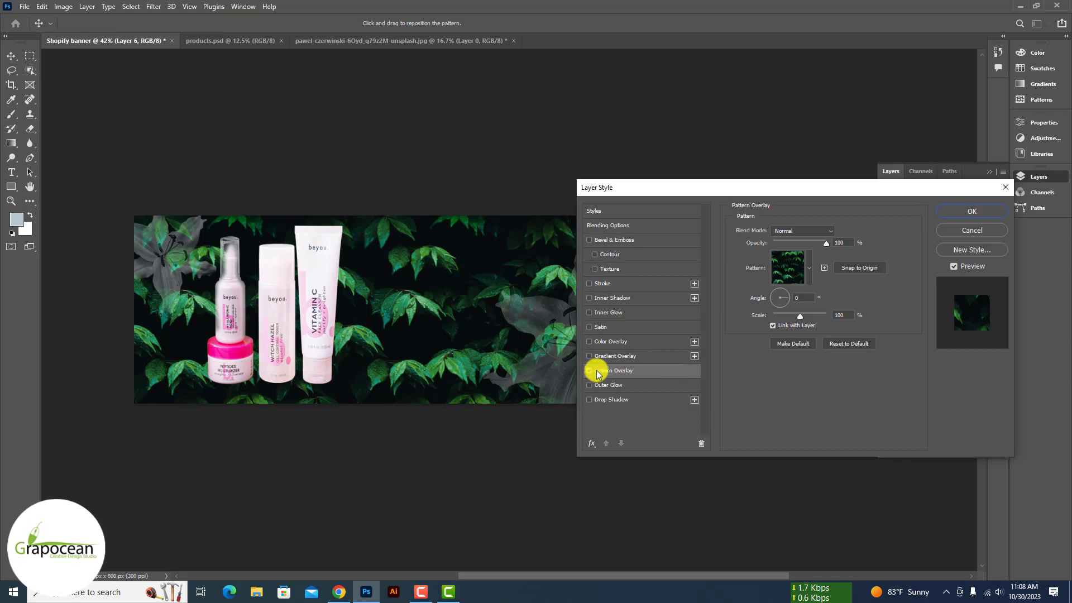
click(589, 371)
click(991, 229)
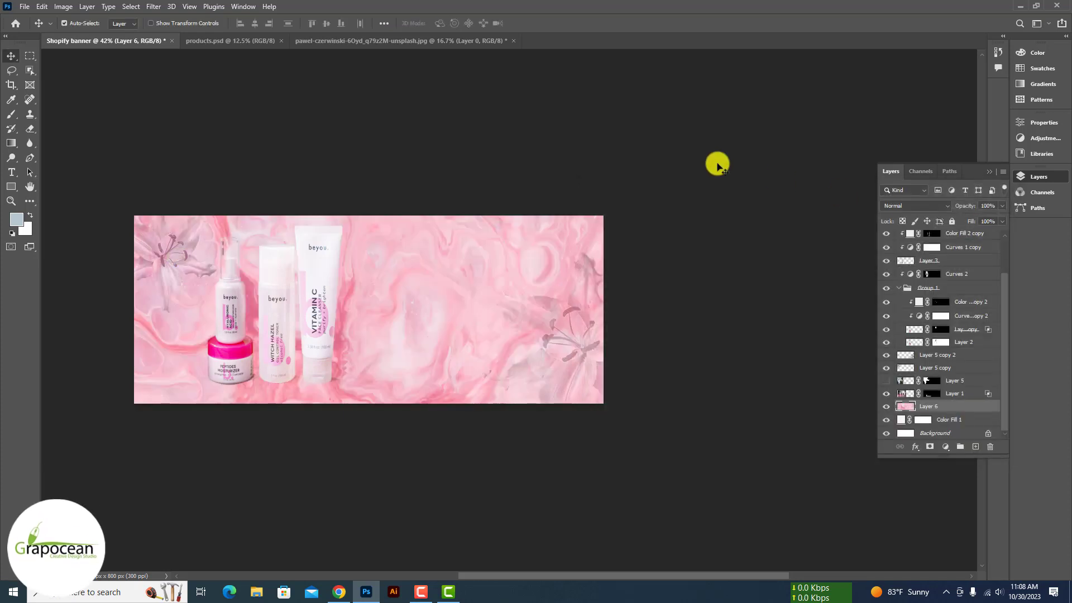
Desaturate the marble background layer via Image > Adjustments
click(65, 10)
mouse_move(81, 35)
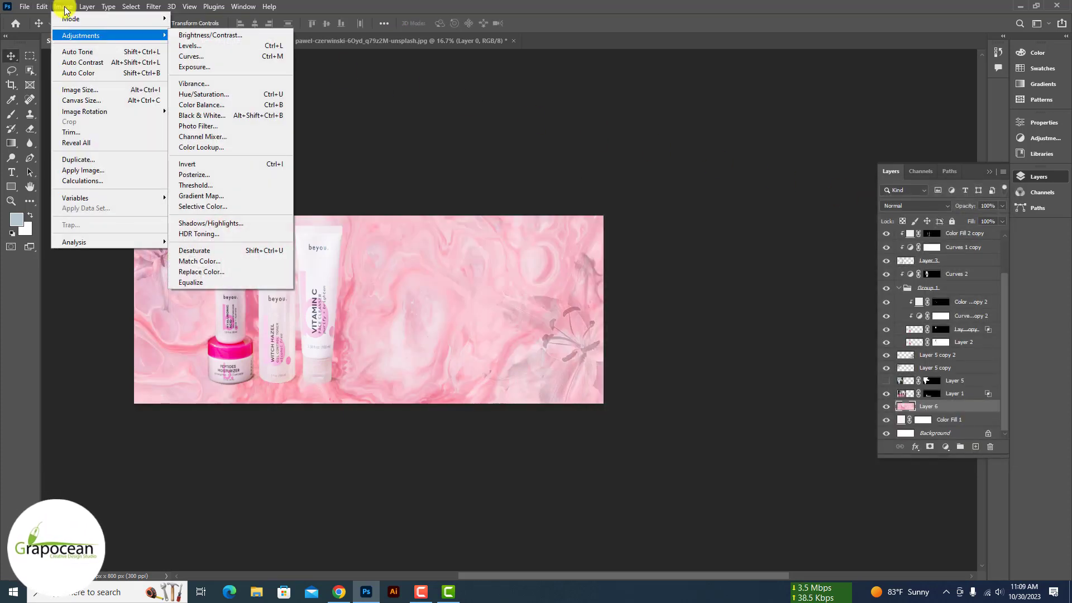
key(Down)
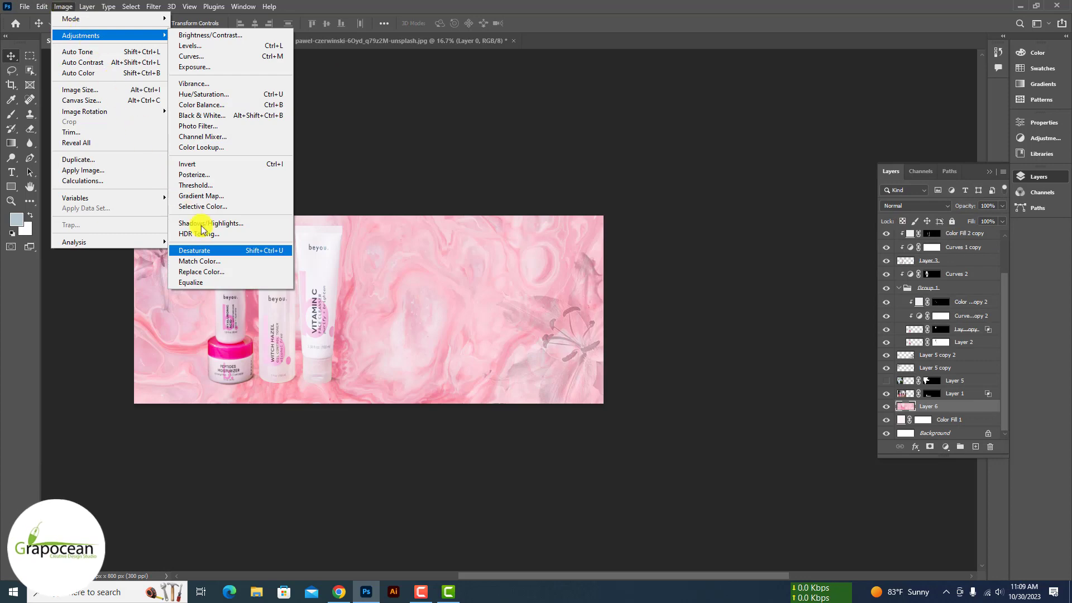
click(216, 250)
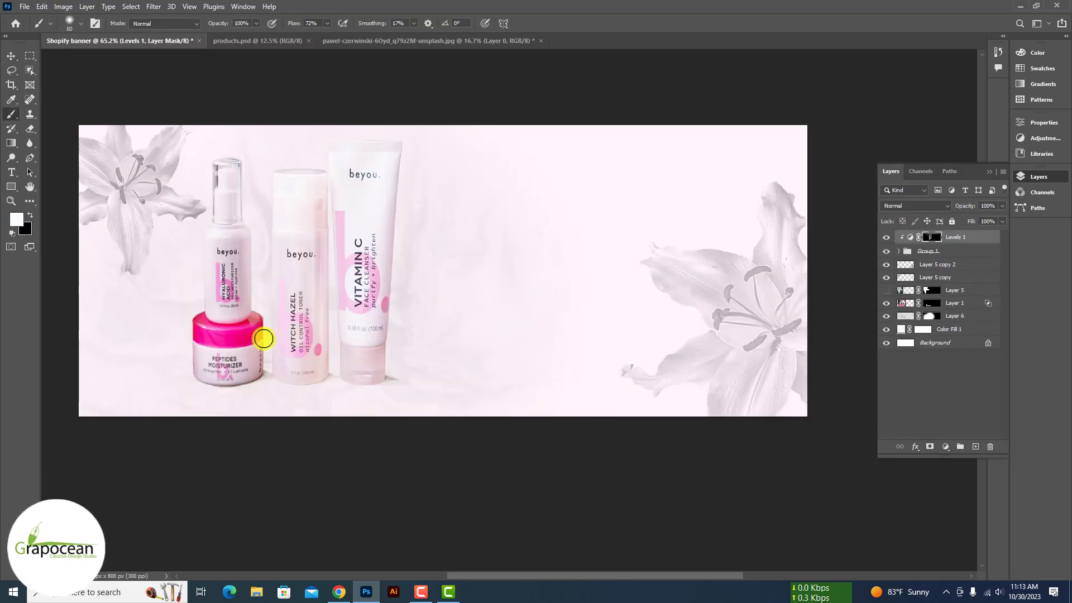
Select the marble Layer 6 and raise its opacity to about two thirds
scroll(262, 396, up, 5)
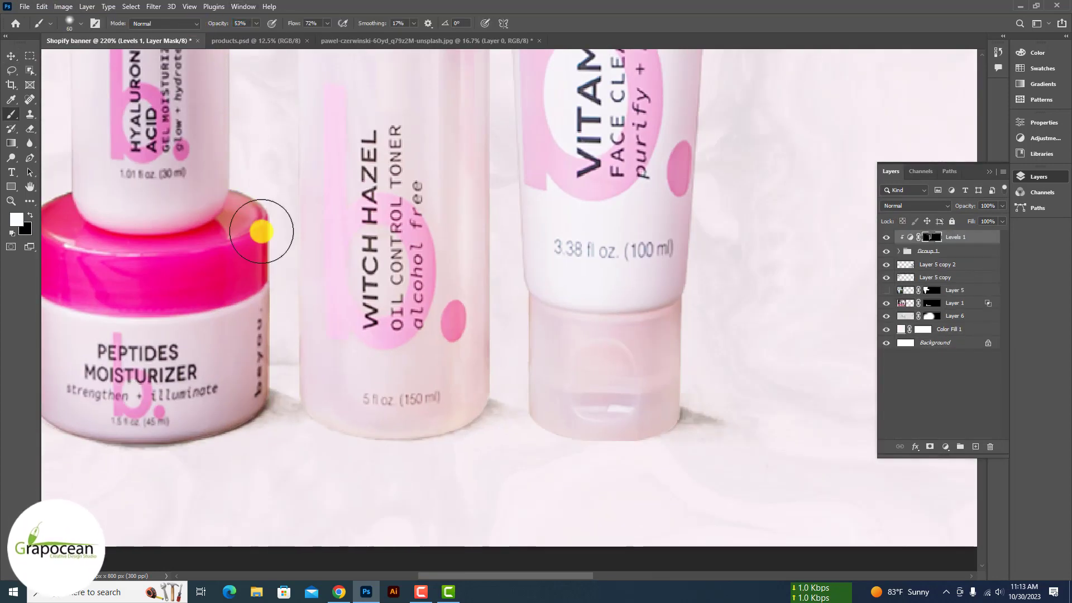
scroll(407, 401, down, 3)
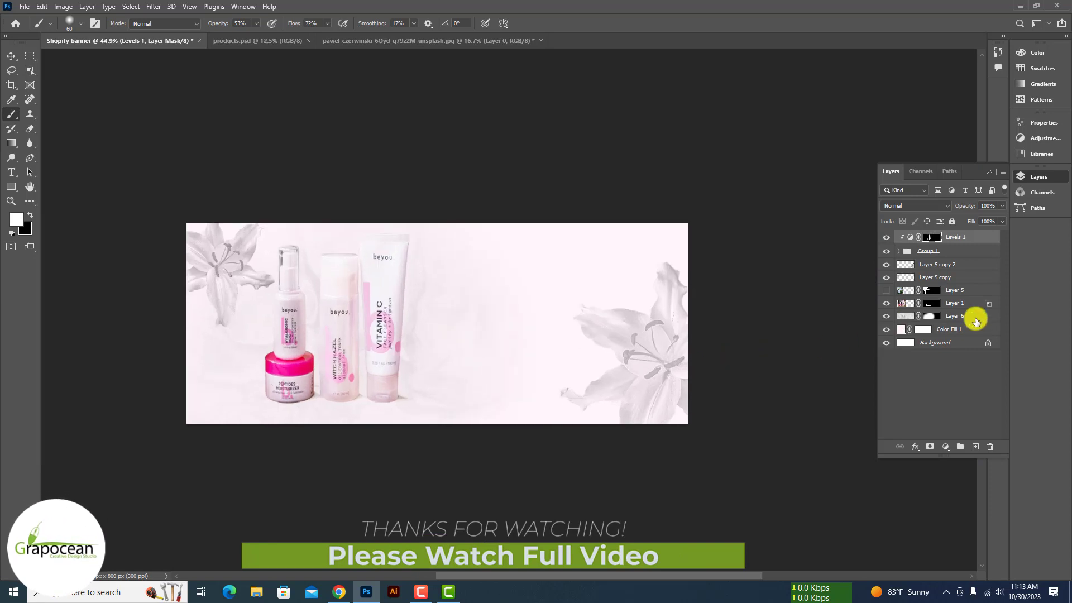
click(976, 322)
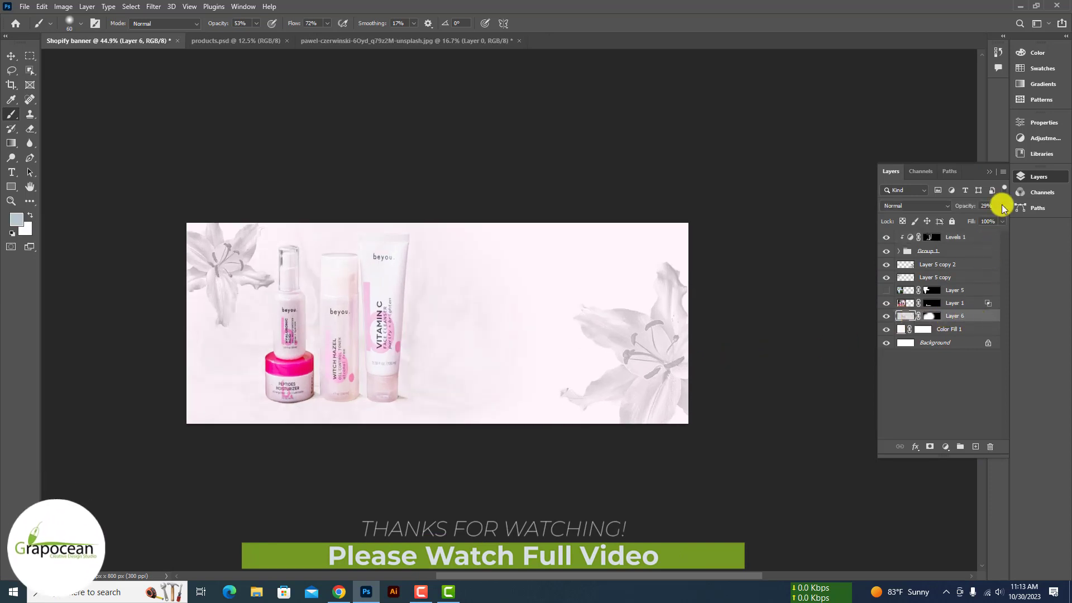
drag(1001, 205, 981, 220)
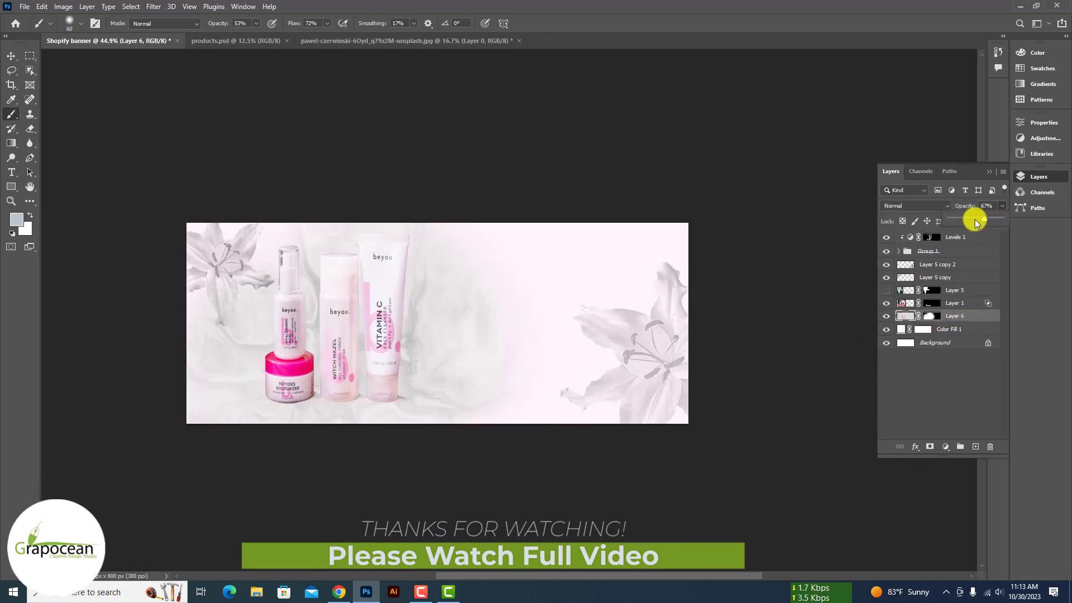
Preview several blend modes on the marble layer from the blend-mode list
click(920, 206)
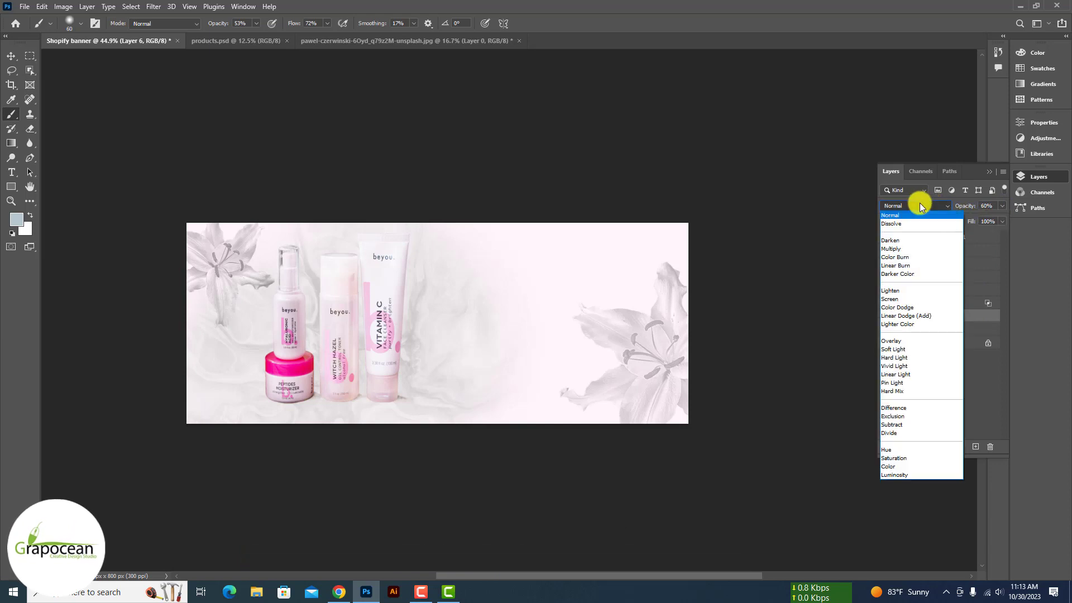
key(Down)
key(Down)
key(Down)
key(Up)
key(Up)
key(Down)
key(Down)
key(Down)
key(Down)
key(Down)
key(Down)
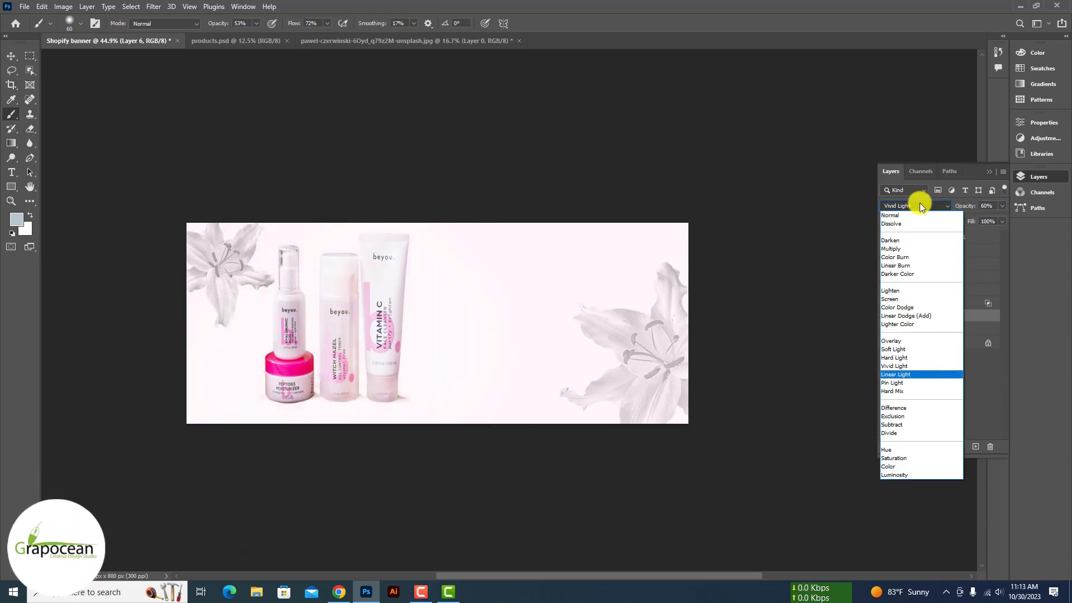
key(Down)
key(Down)
key(Down)
Cycle through more blend modes, then leave the marble on Normal blending
key(Down)
key(Down)
key(Down)
key(Escape)
right_click(949, 312)
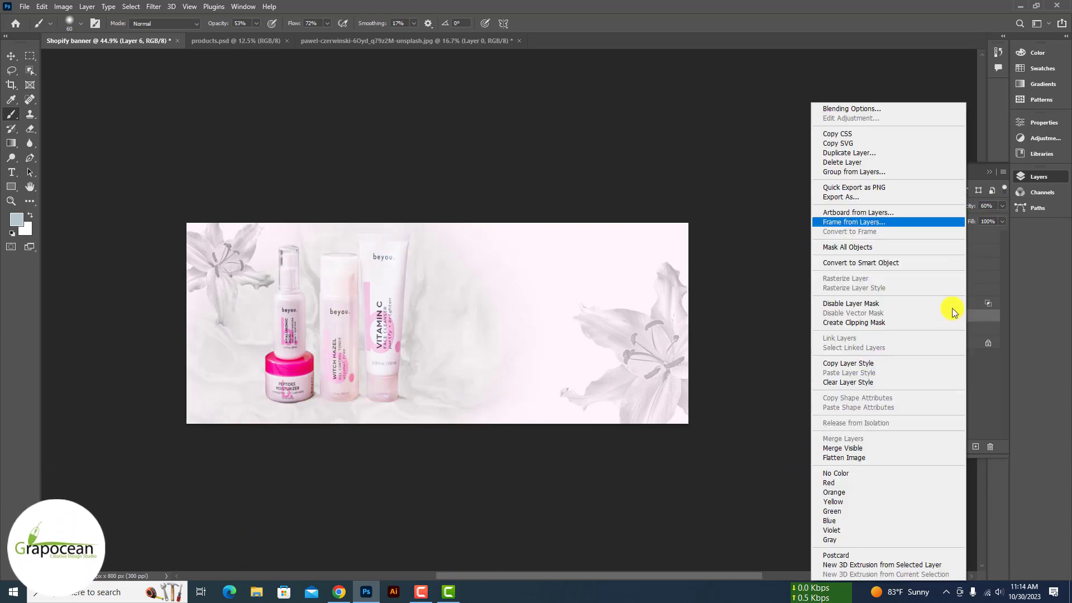
click(867, 262)
click(911, 208)
key(Down)
key(Down)
key(Down)
key(Down)
key(Down)
key(Down)
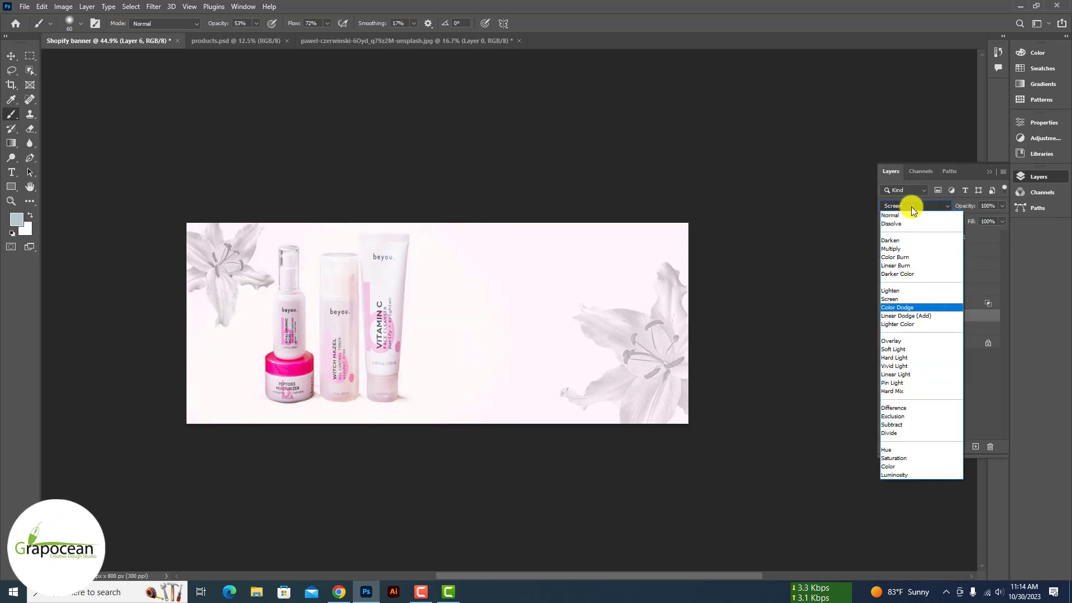
key(Down)
key(Down)
key(Down)
key(Down)
key(Down)
key(Down)
key(Up)
key(Up)
key(Up)
key(Up)
key(Up)
key(Up)
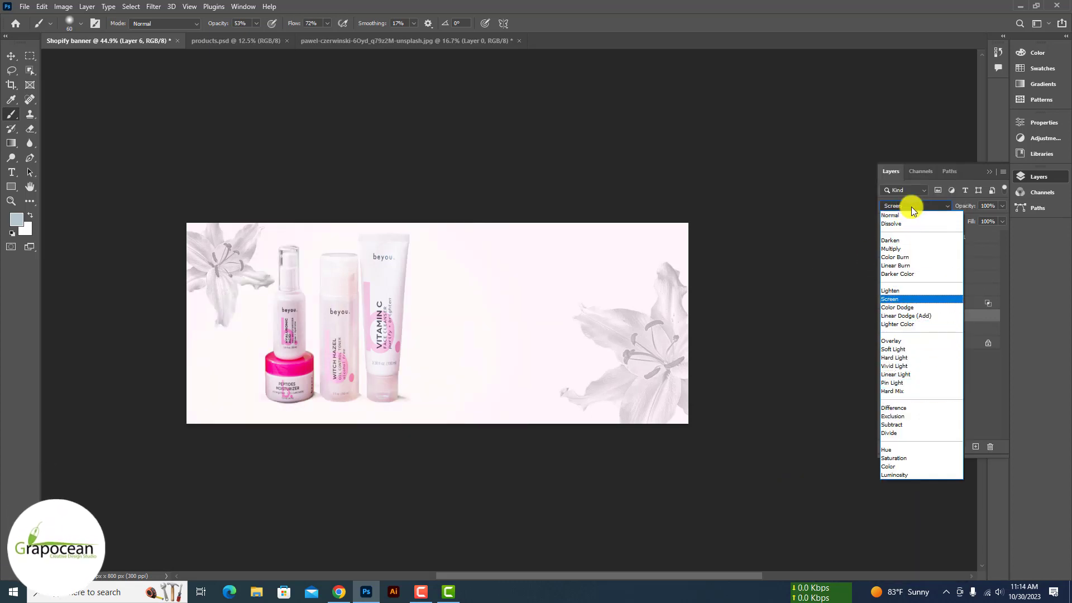
key(Up)
key(Up)
key(Up)
key(Up)
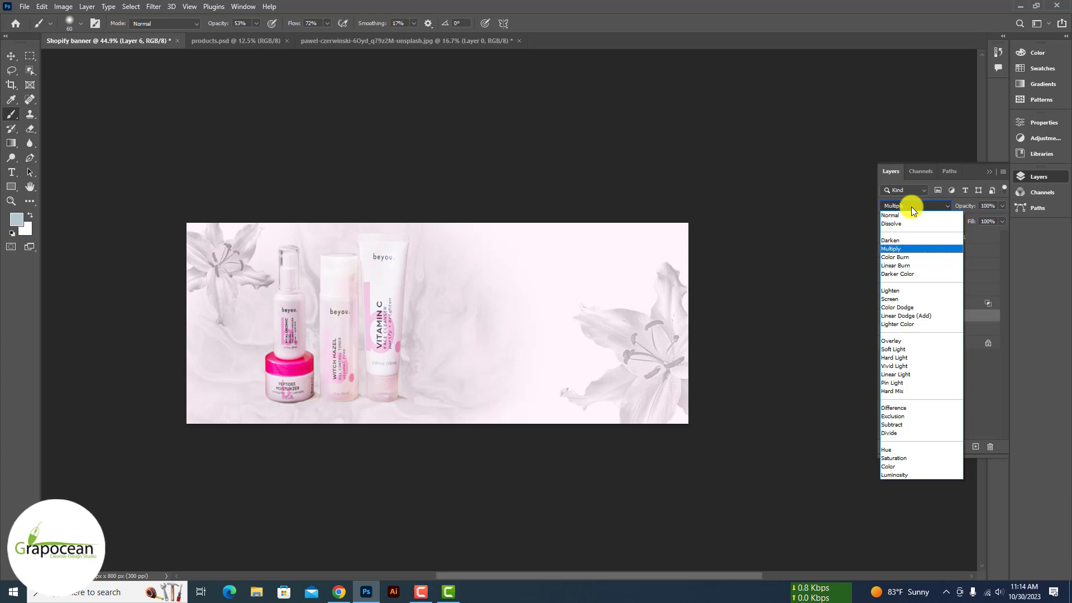
key(Down)
key(Down)
key(Up)
key(Down)
key(Down)
key(Down)
key(Down)
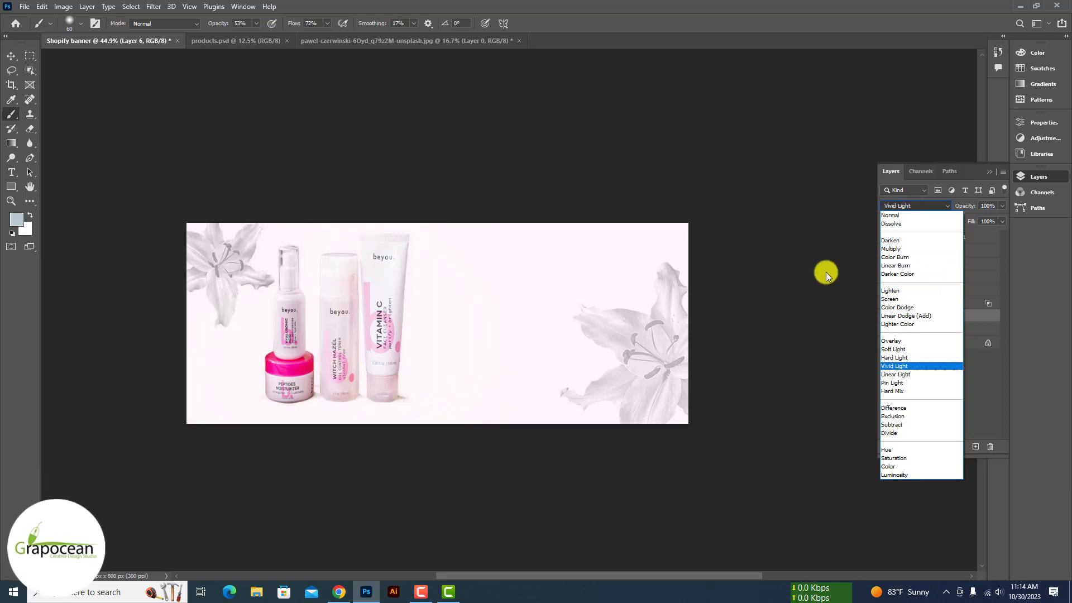
key(Down)
key(Down)
key(Down)
key(Escape)
Dismiss the rasterize warning and reselect Layer 6 with the Move tool
click(413, 483)
click(569, 231)
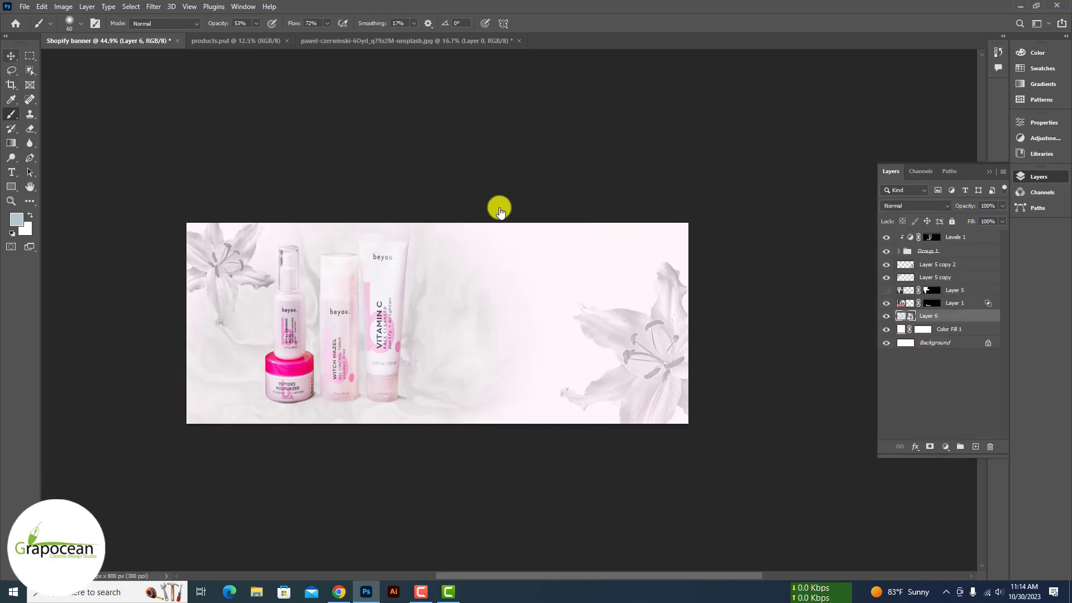
click(12, 55)
scroll(368, 312, up, 3)
ctrl+click(522, 319)
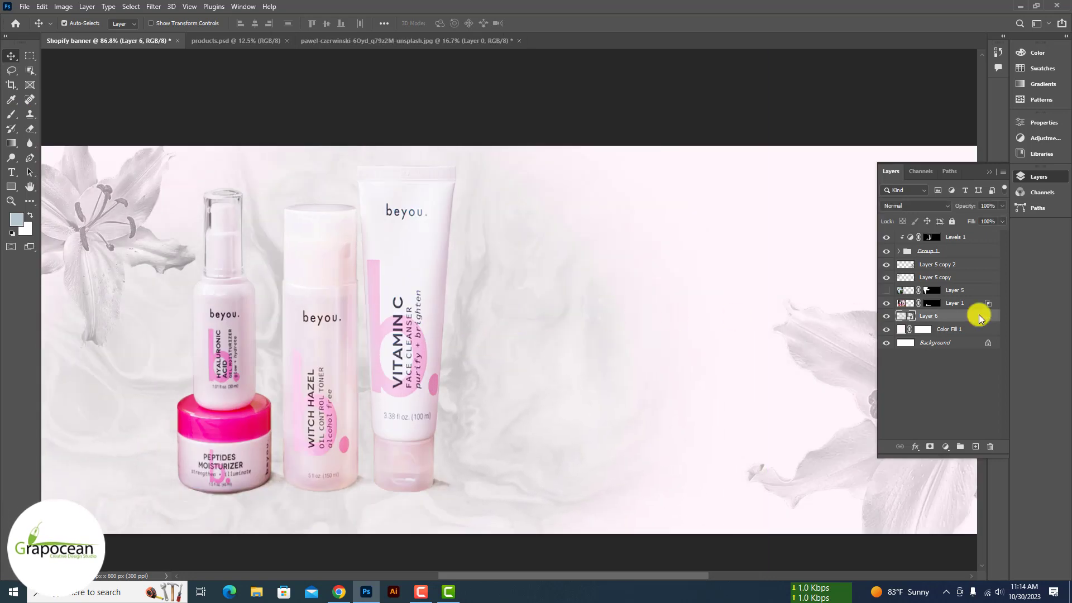
Add a colorized Hue/Saturation adjustment tinting the marble pink with lowered saturation
click(945, 447)
click(976, 339)
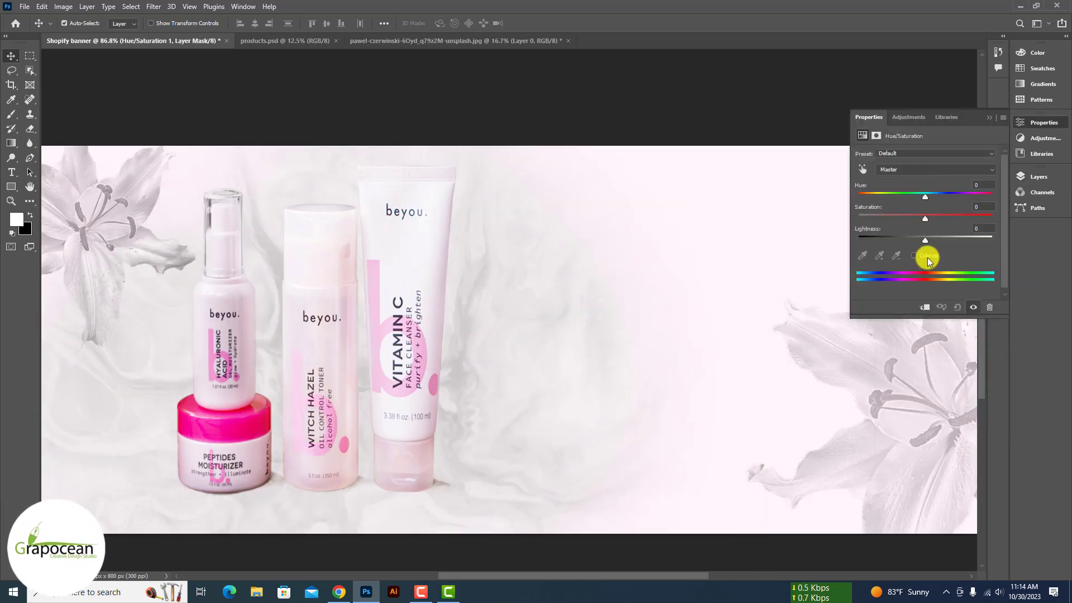
click(927, 256)
click(1038, 177)
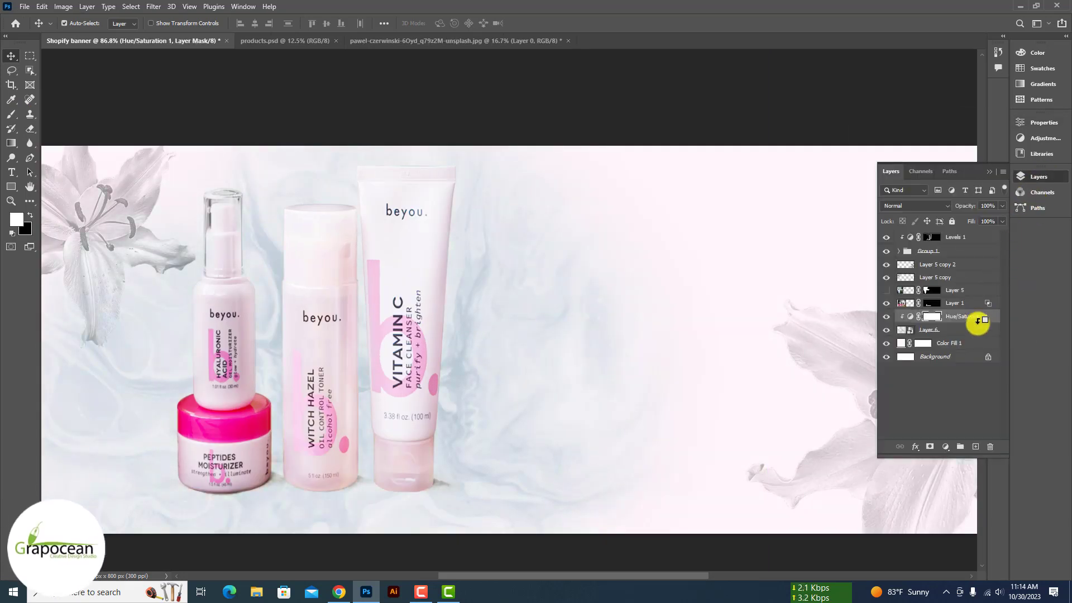
double_click(910, 316)
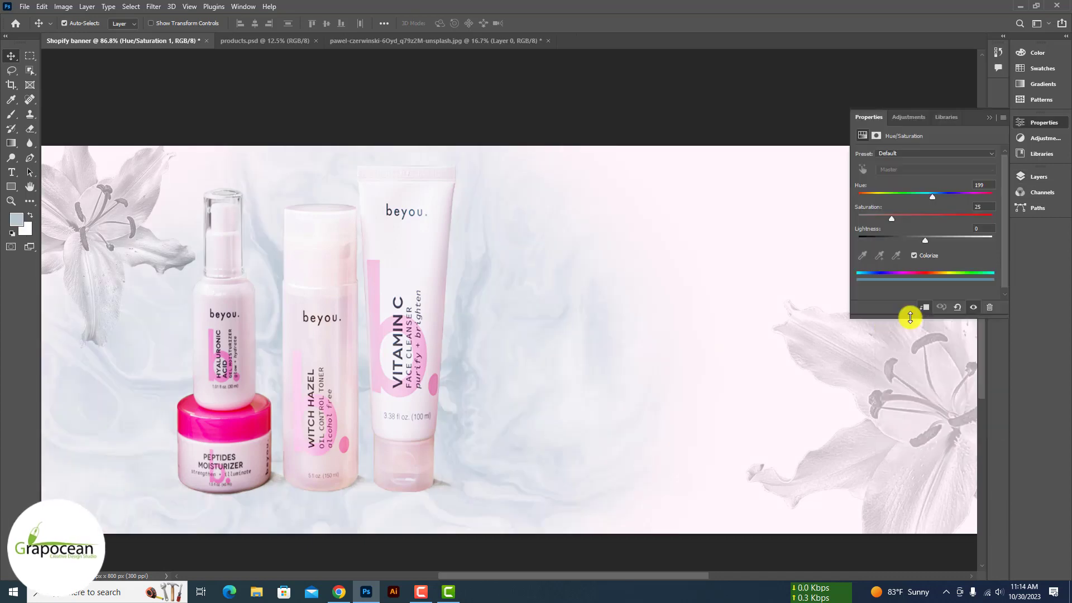
mouse_move(892, 219)
mouse_down()
mouse_move(879, 219)
mouse_move(938, 242)
mouse_up()
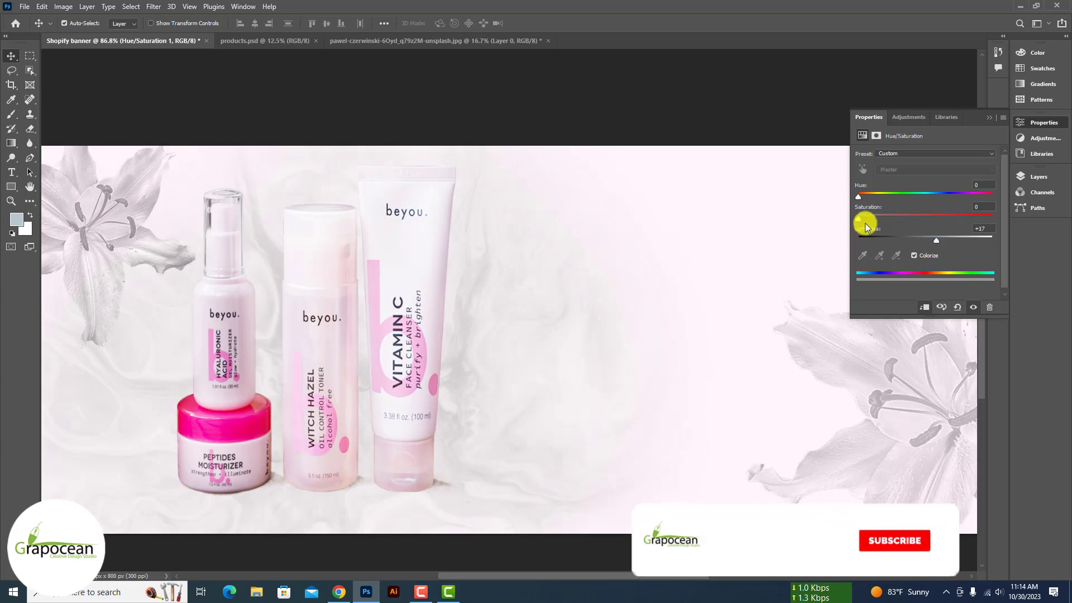
drag(860, 219, 925, 221)
Turn on Levels 1 and lighten the pink tint (Saturation 90, Lightness +44)
click(461, 104)
scroll(461, 104, down, 3)
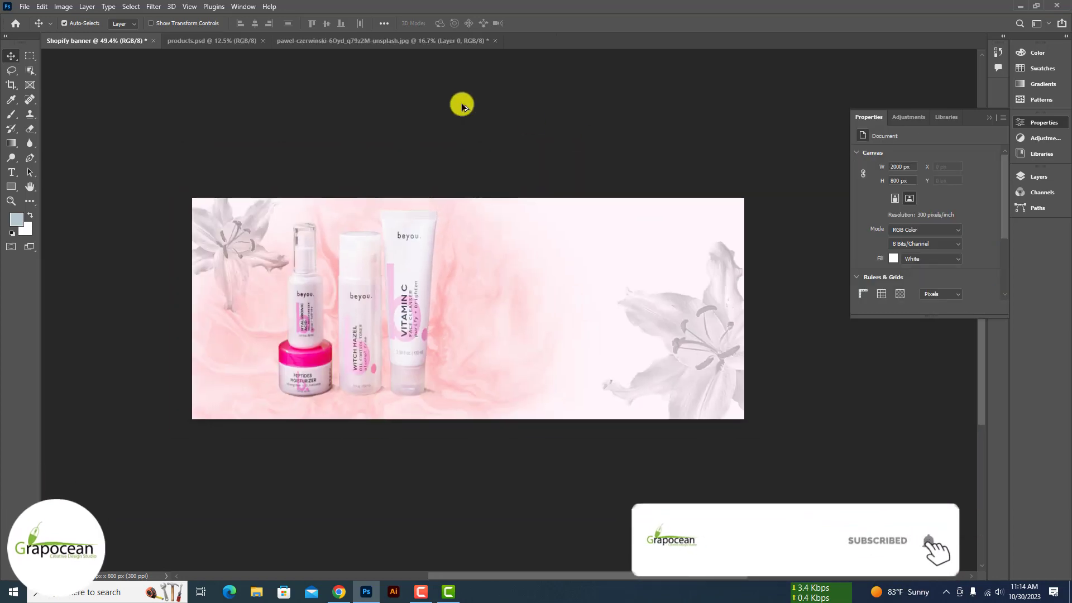
key(ctrl+minus)
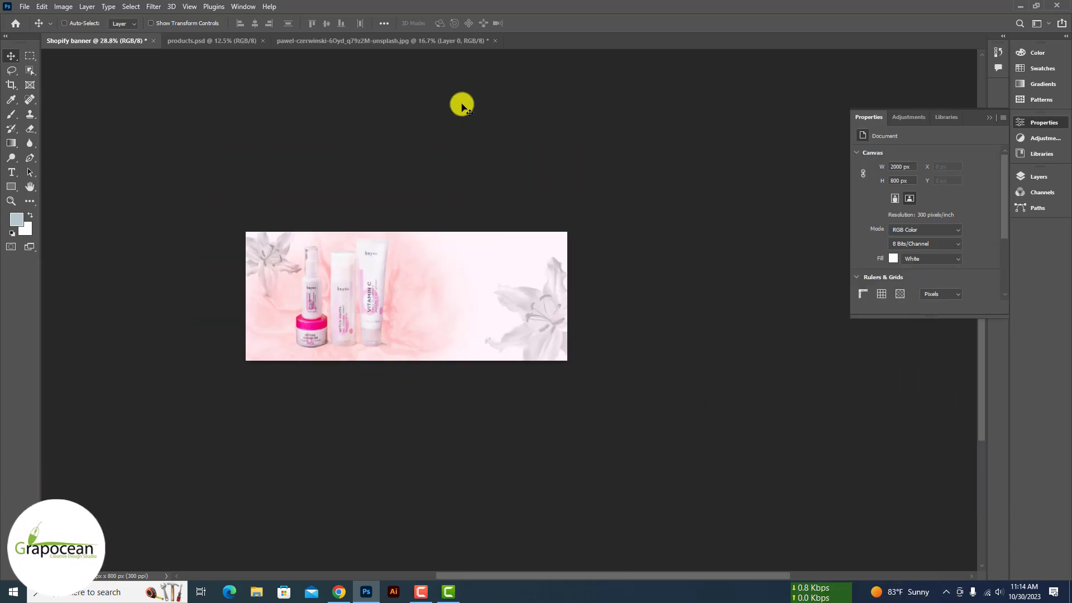
key(ctrl+0)
click(1040, 176)
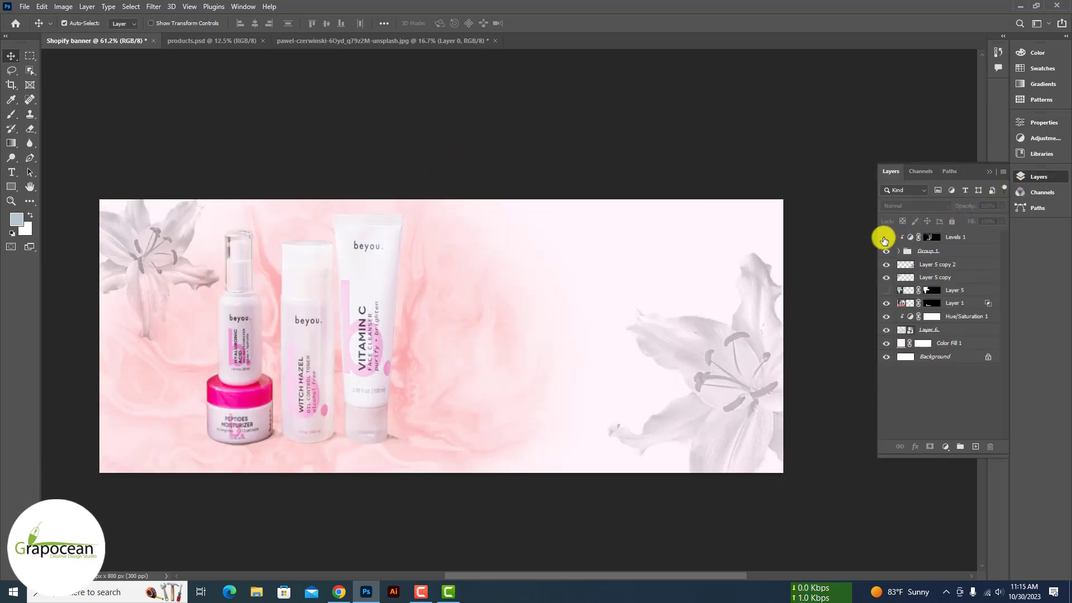
click(887, 238)
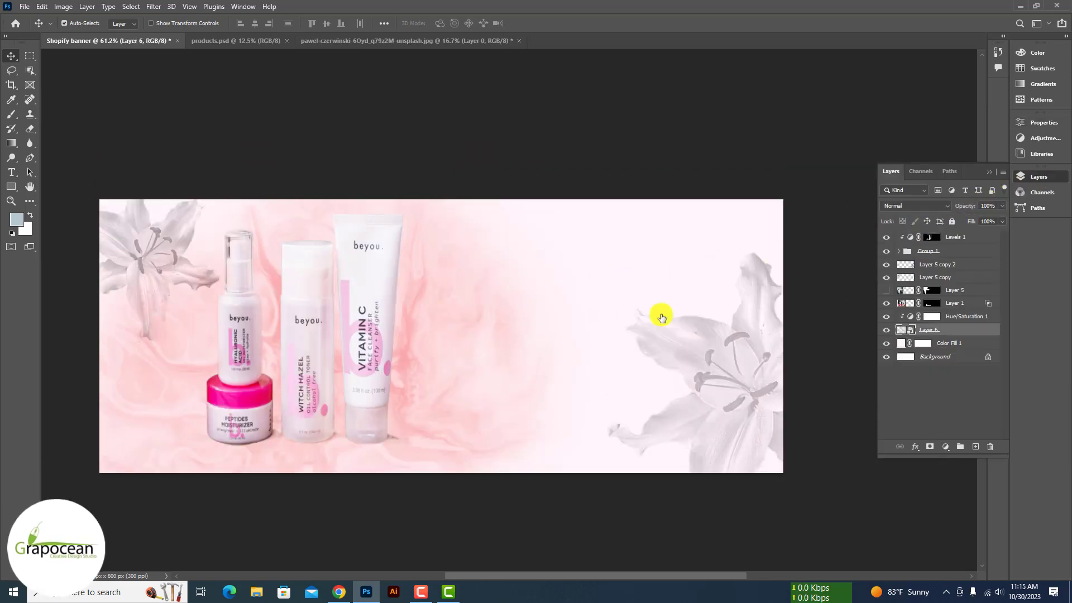
click(917, 317)
double_click(916, 319)
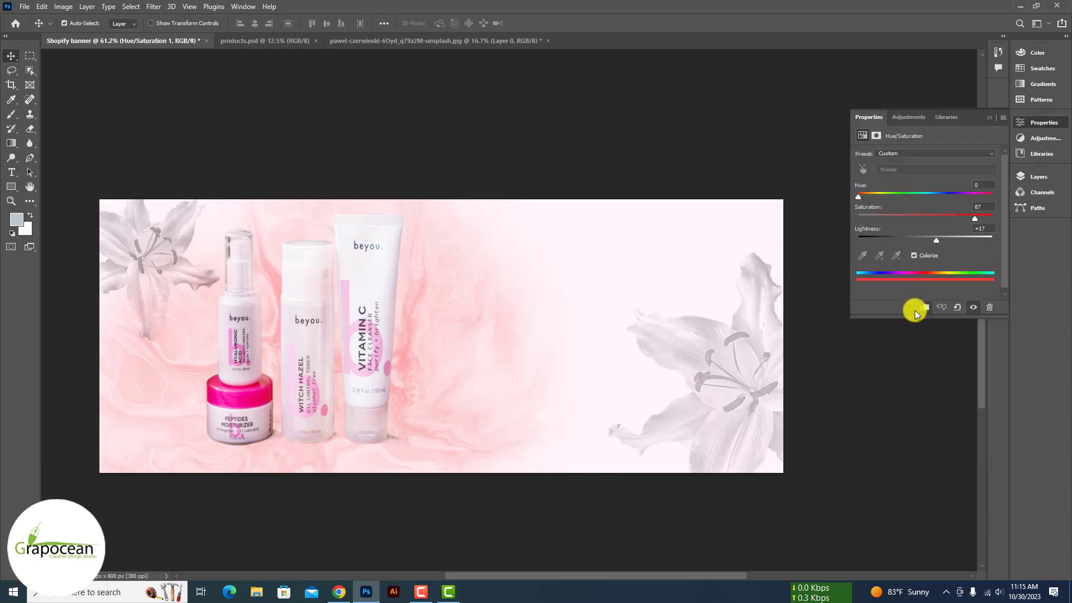
mouse_move(925, 237)
mouse_down()
mouse_move(959, 243)
mouse_move(978, 218)
mouse_up()
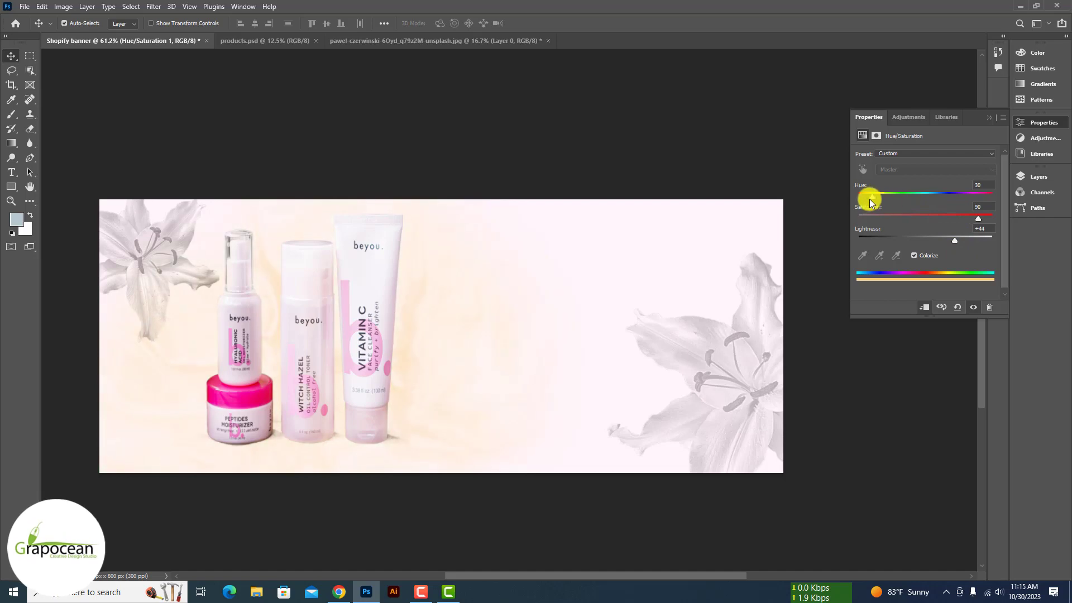
Check the bottles up close, then collapse Group 1 and end with Layer 3 selected
click(353, 328)
scroll(358, 324, up, 2)
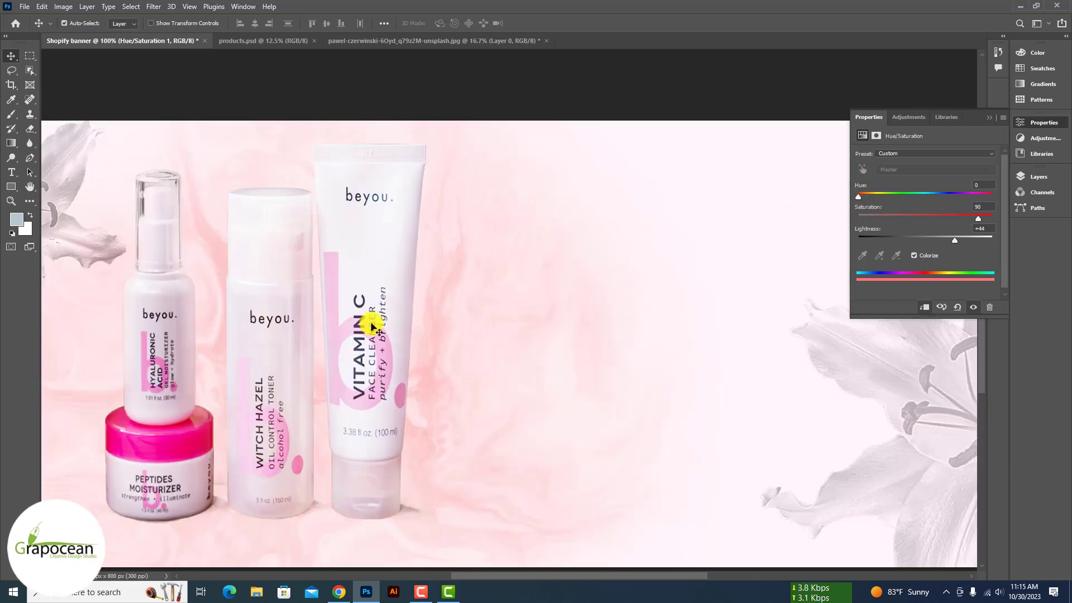
scroll(368, 319, down, 5)
scroll(368, 319, up, 2)
scroll(363, 313, up, 1)
key(ctrl+0)
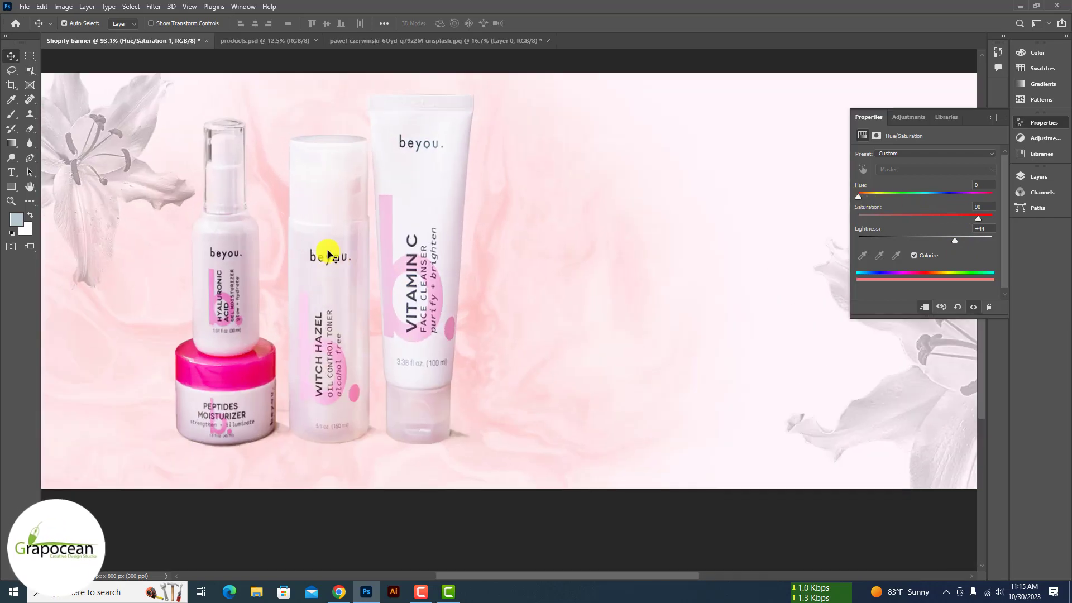
click(329, 250)
click(1038, 177)
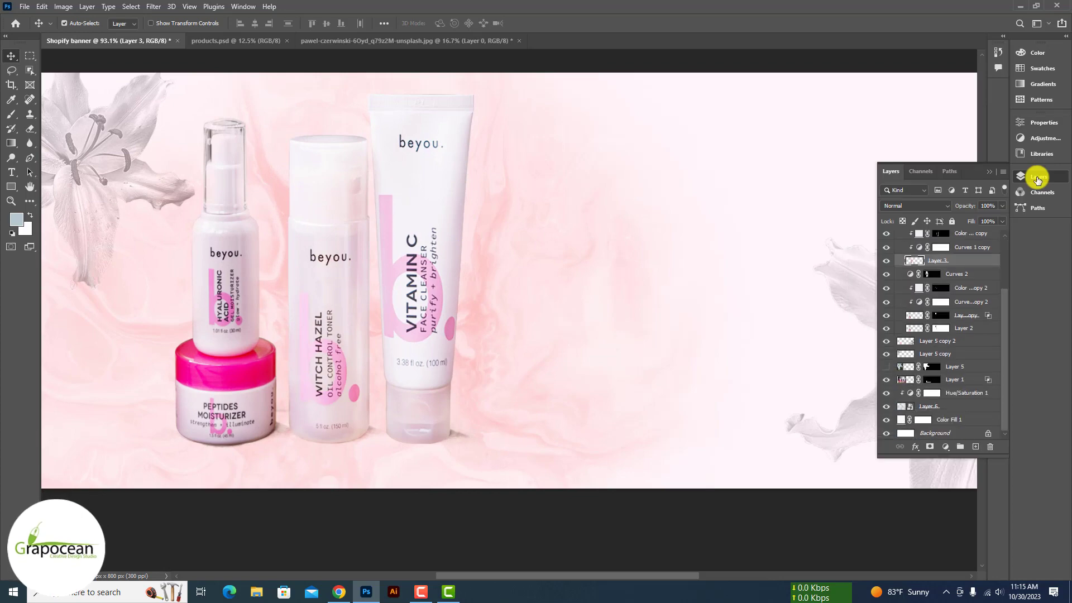
click(900, 252)
key(ctrl+minus)
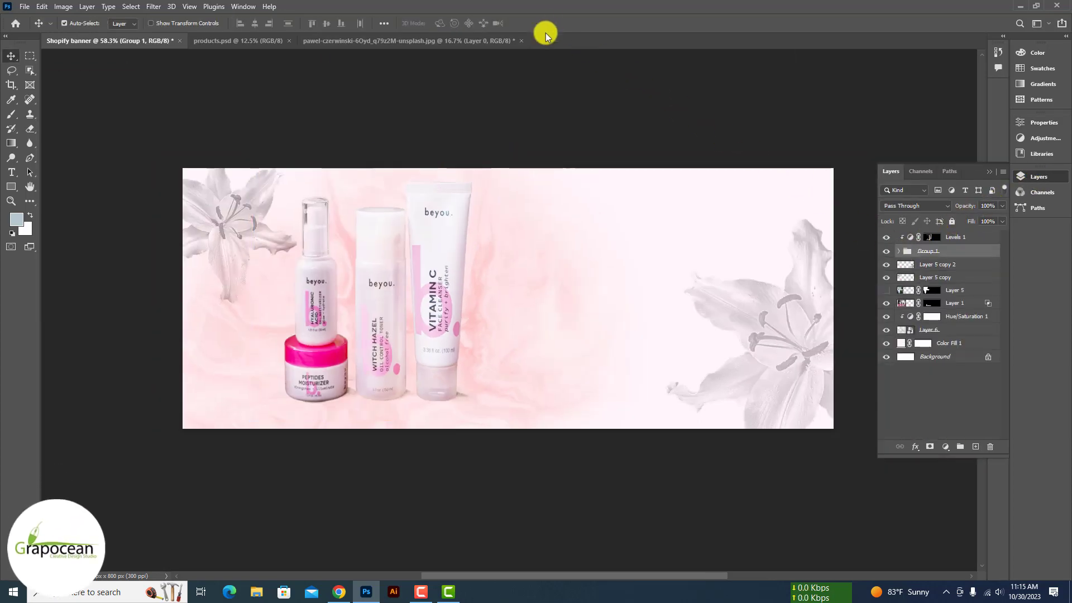
click(461, 314)
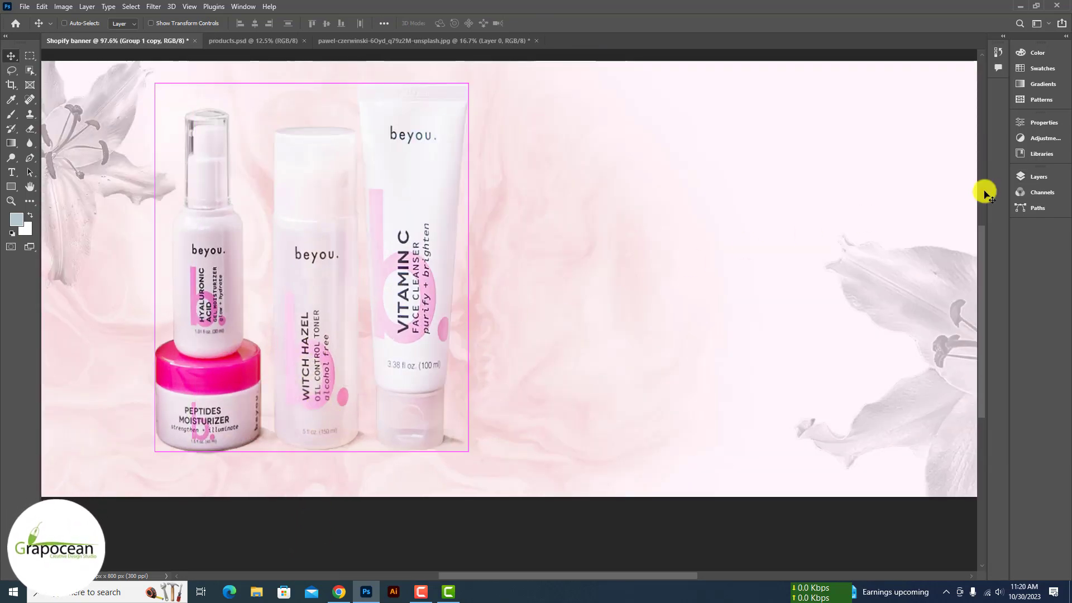
Duplicate the Group 1 product group and convert the copy to a Smart Object
click(1040, 177)
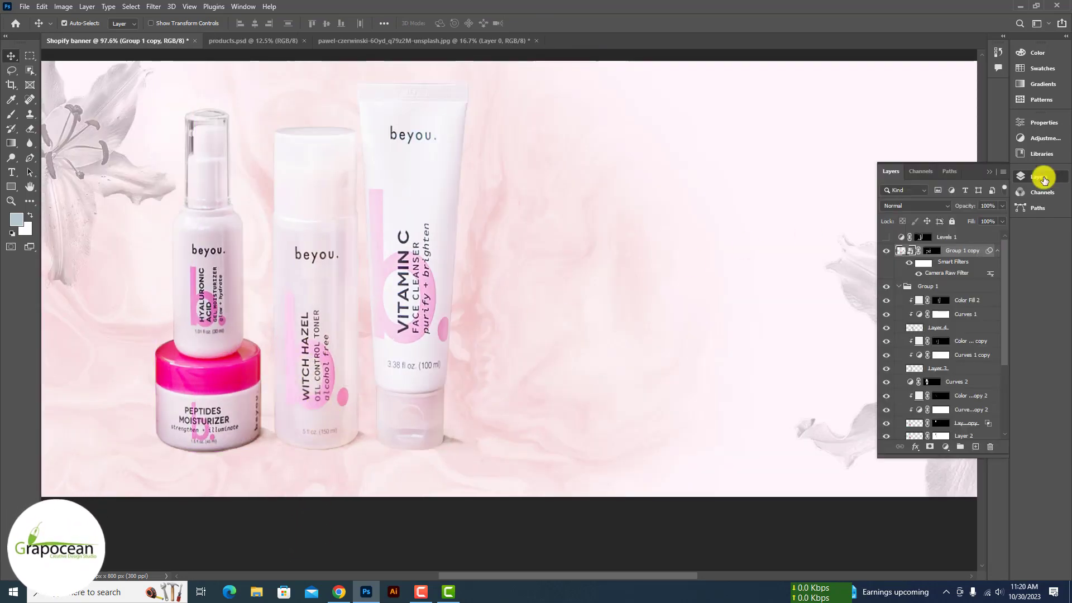
click(900, 288)
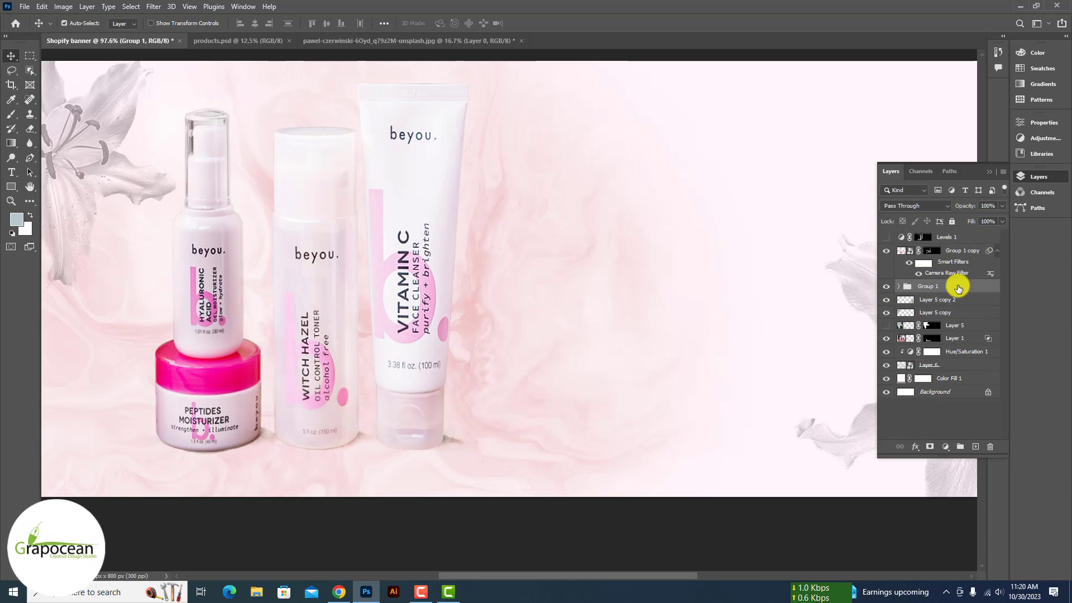
key(ctrl+j)
right_click(956, 288)
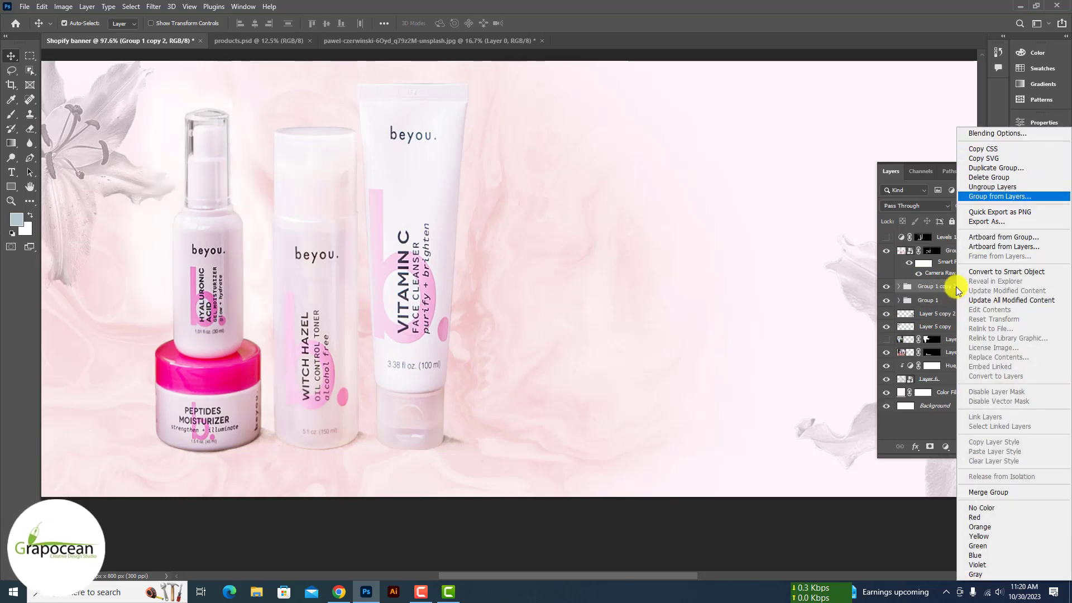
click(1009, 272)
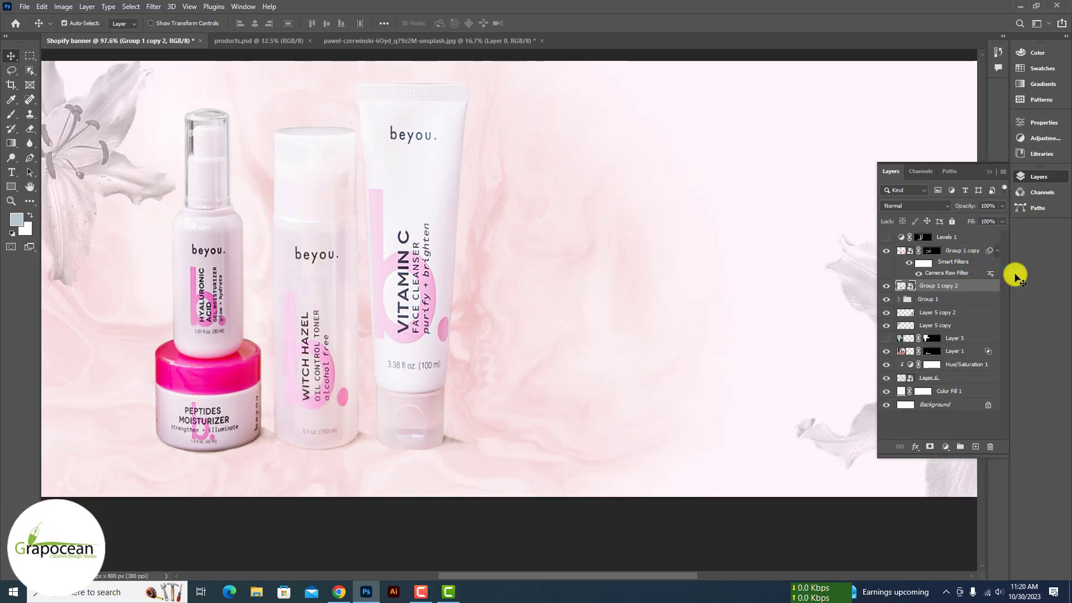
Flip the product copy vertically and move it beneath the products as a reflection
key(ctrl+t)
right_click(413, 253)
click(441, 453)
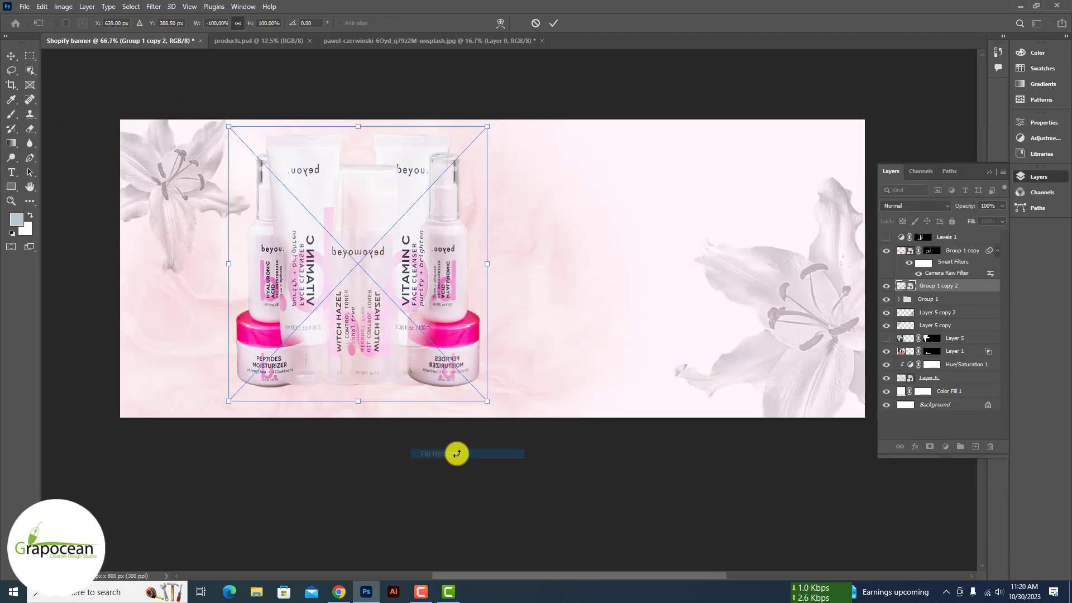
key(ctrl+z)
right_click(394, 335)
click(424, 544)
drag(399, 199, 399, 443)
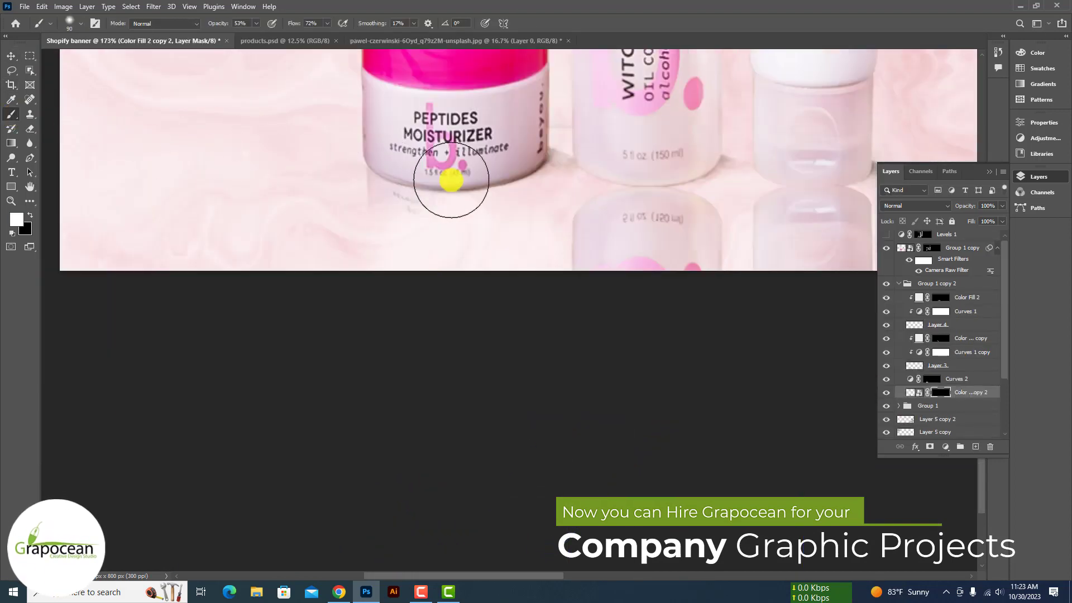
mouse_move(451, 181)
mouse_down()
mouse_move(546, 172)
mouse_move(354, 154)
mouse_up()
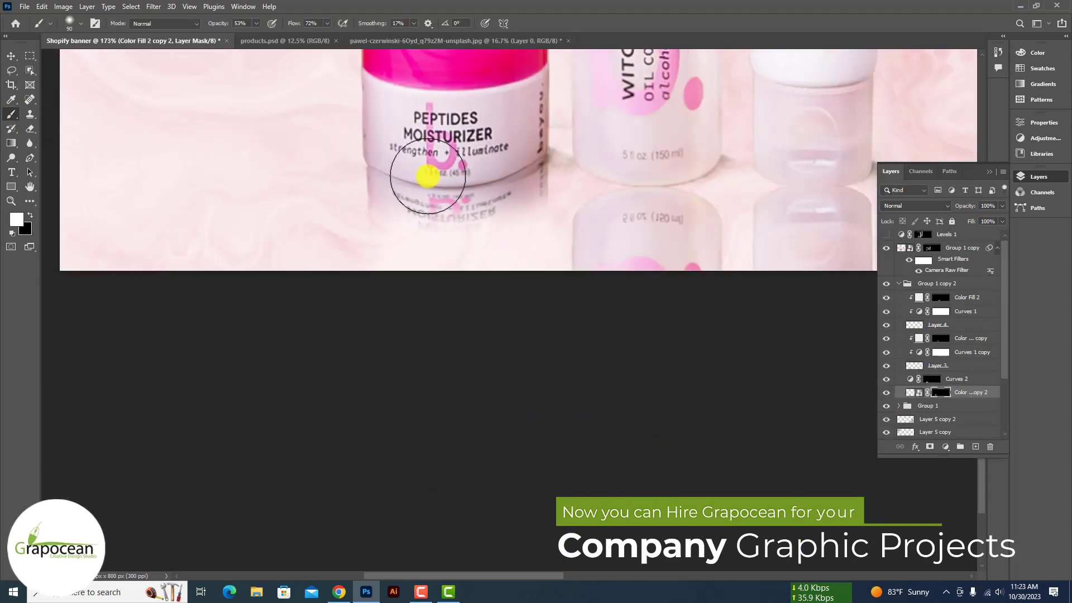
scroll(378, 163, down, 2)
scroll(378, 163, up, 3)
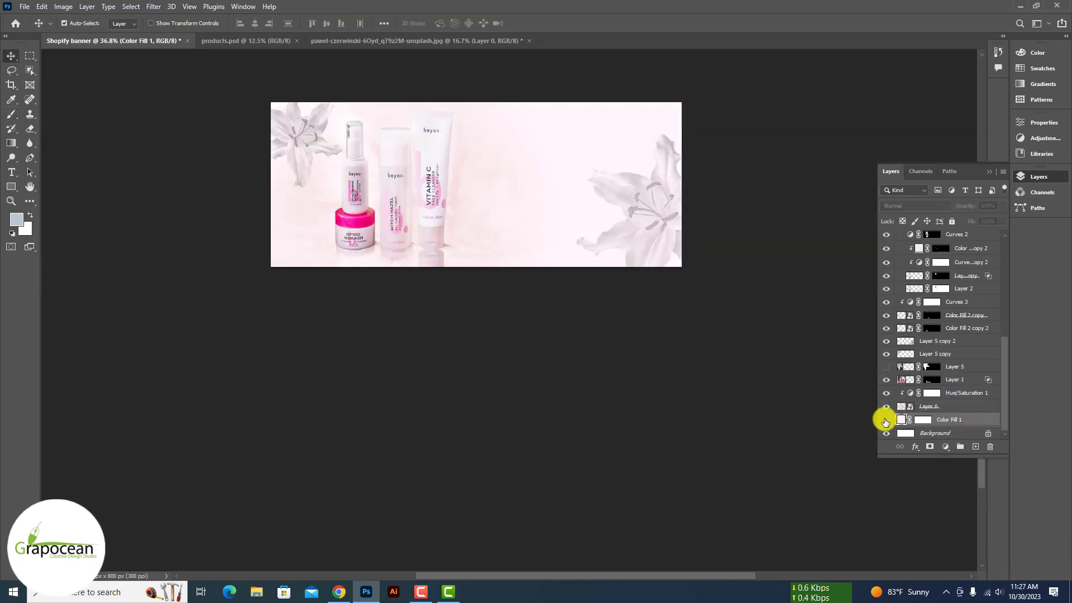
Change Color Fill 1 to a pinker colour
double_click(901, 420)
click(763, 232)
click(863, 190)
click(932, 420)
Paint the fill's mask at 87% brush opacity, hiding pink around the bottles, restoring it on the left
key(b)
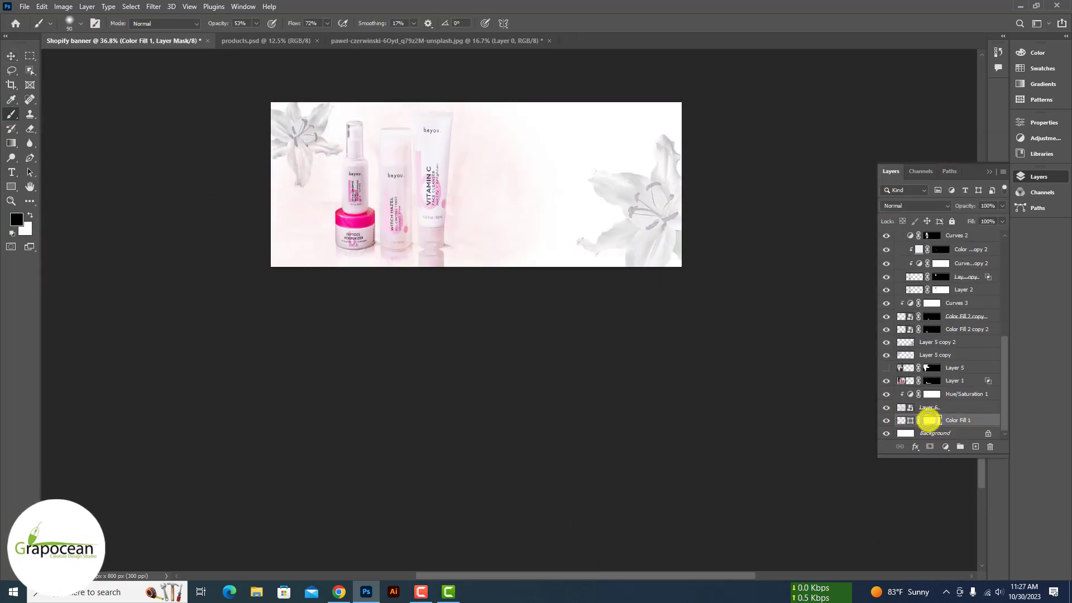
key(x)
key(8)
key(7)
drag(418, 187, 415, 169)
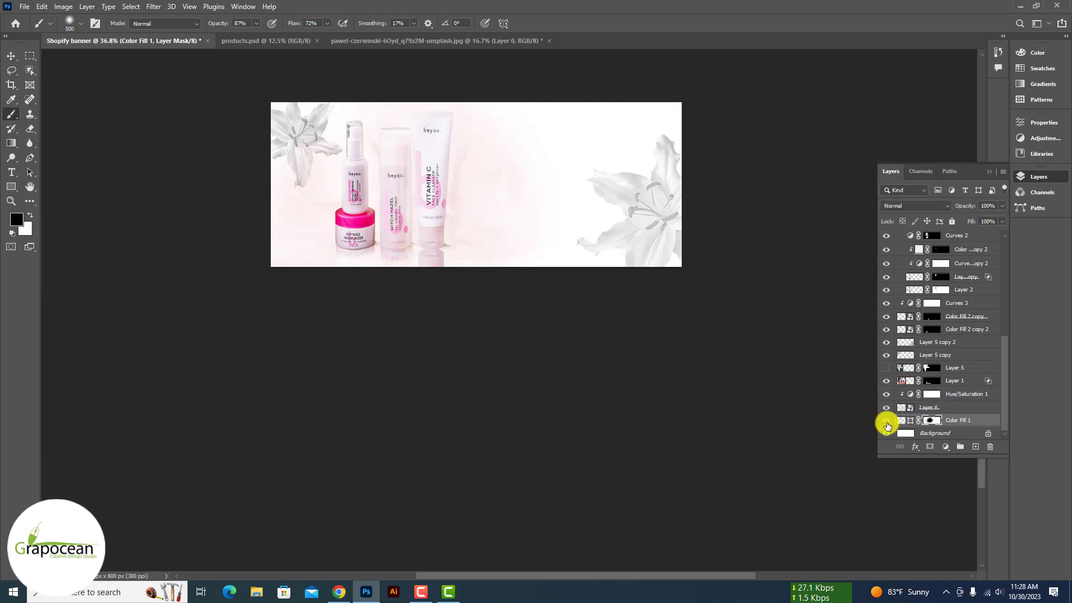
shift+click(932, 420)
key(x)
drag(335, 178, 247, 124)
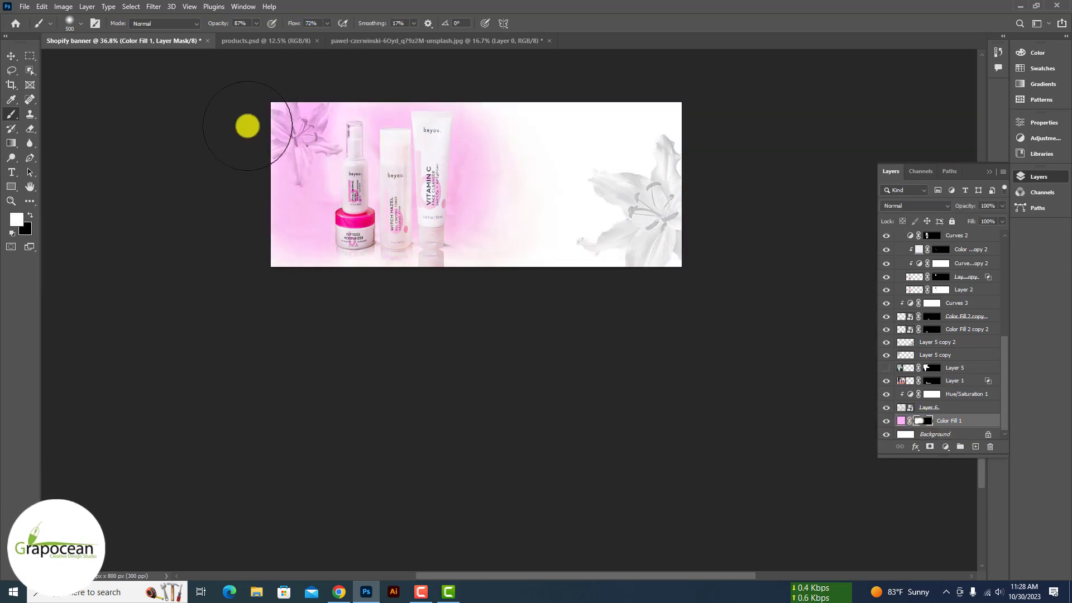
scroll(247, 124, up, 3)
Set the Color Fill 1 layer's blend mode to Multiply
key(v)
key(ctrl+minus)
key(ctrl+minus)
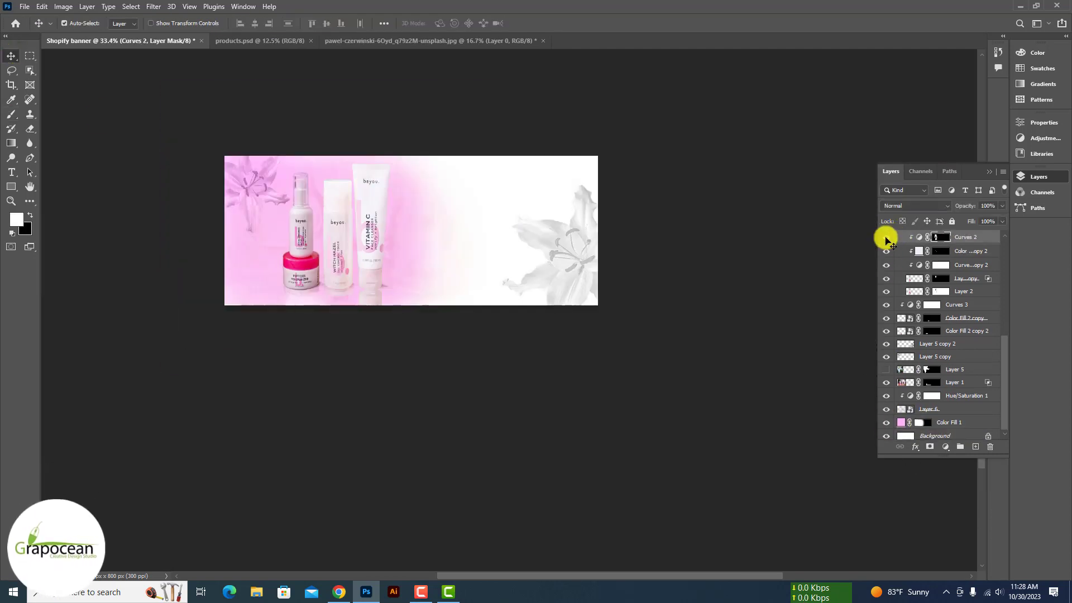
click(928, 409)
click(955, 423)
click(916, 205)
click(899, 241)
key(ctrl+plus)
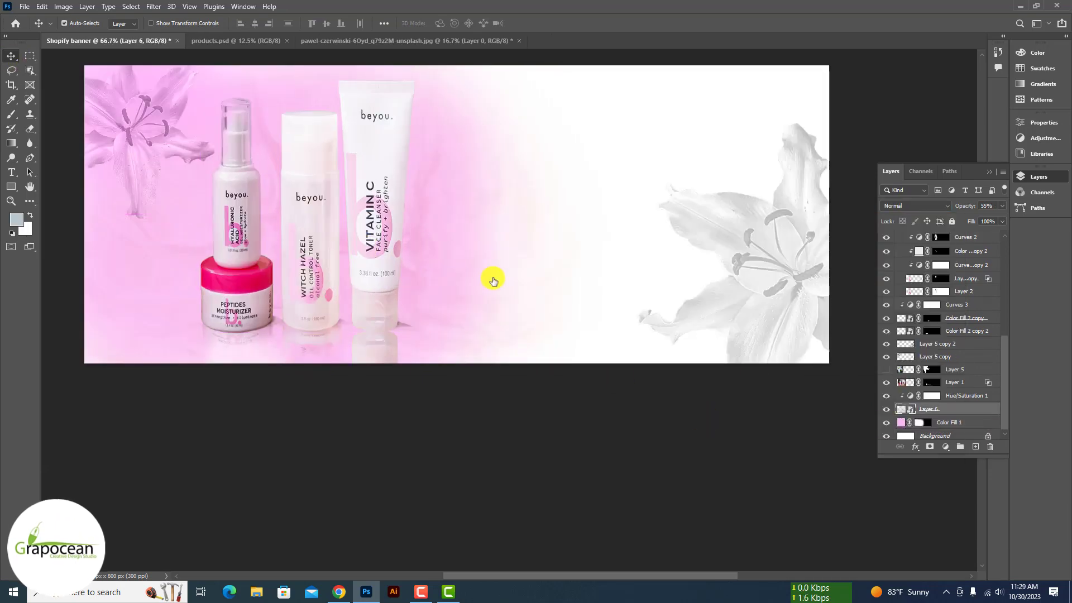
Split the Blend If sliders in Color Fill 1's blending options so light areas show through
double_click(969, 423)
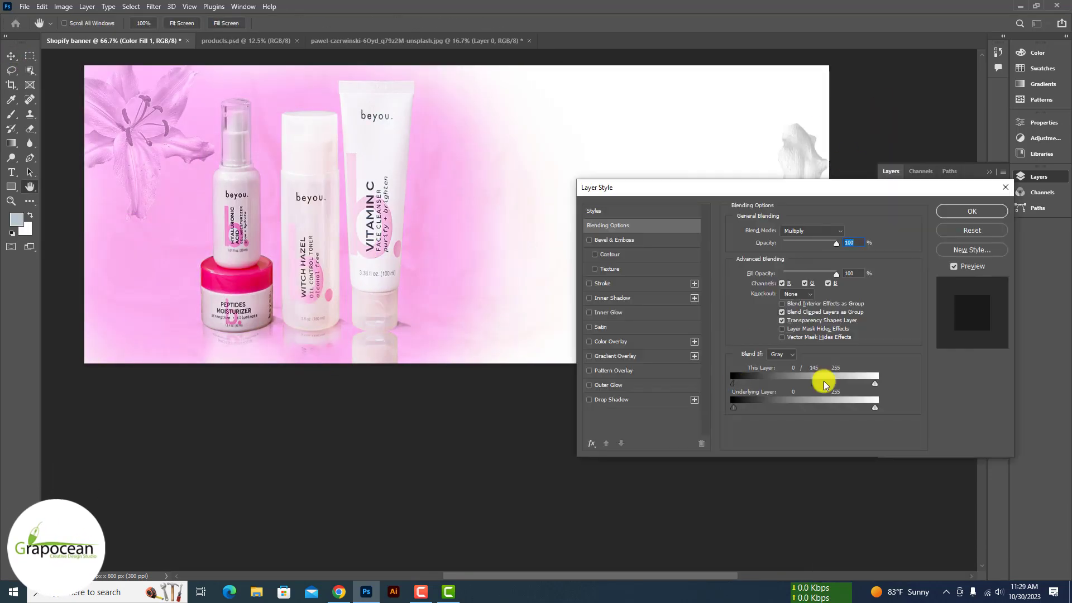
drag(876, 408, 847, 411)
key(Return)
key(ctrl+minus)
key(ctrl+0)
click(894, 423)
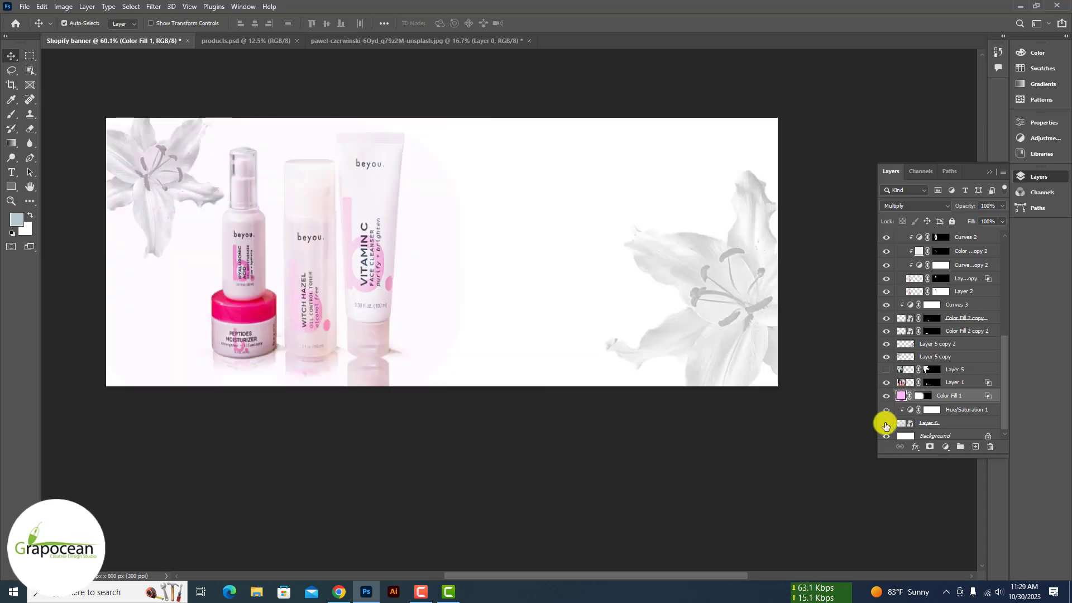
key(ctrl+minus)
key(alt+])
key(alt+])
key(b)
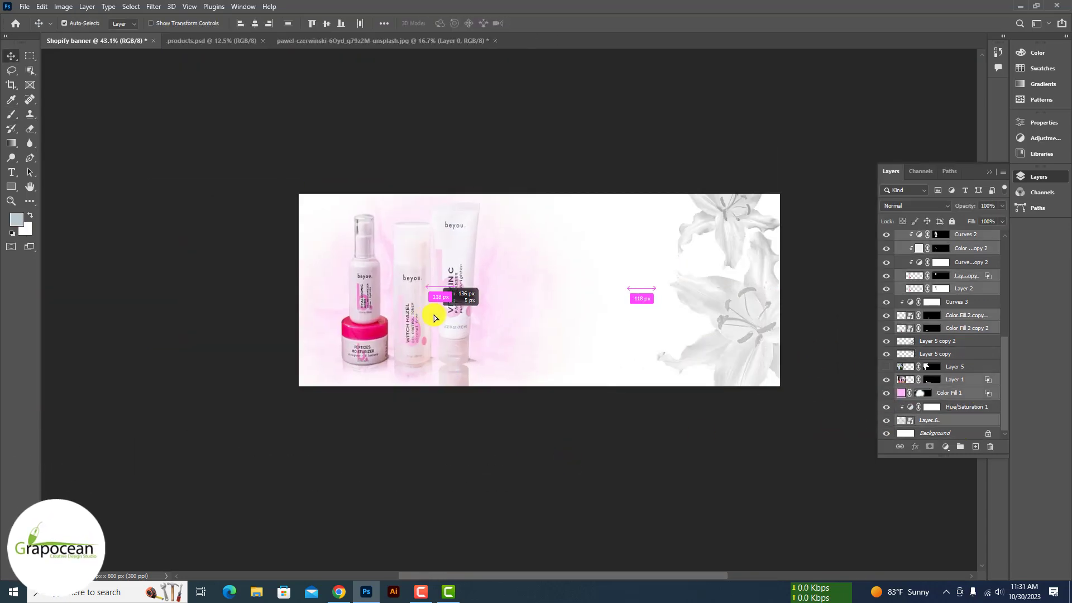
Place the Meet Product headline text and set its font to Montserrat Light
click(11, 173)
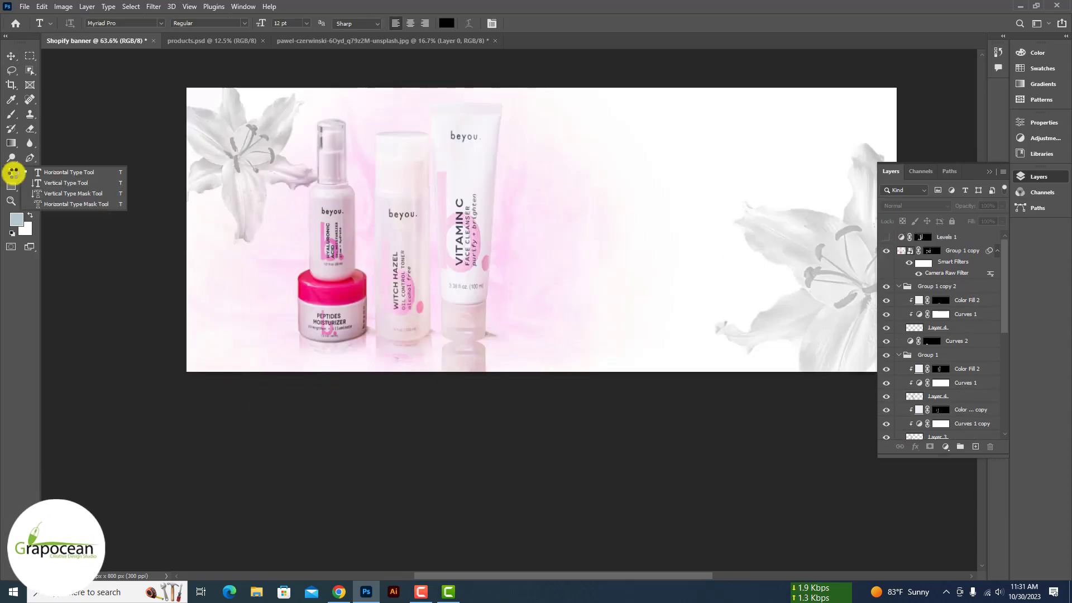
click(586, 214)
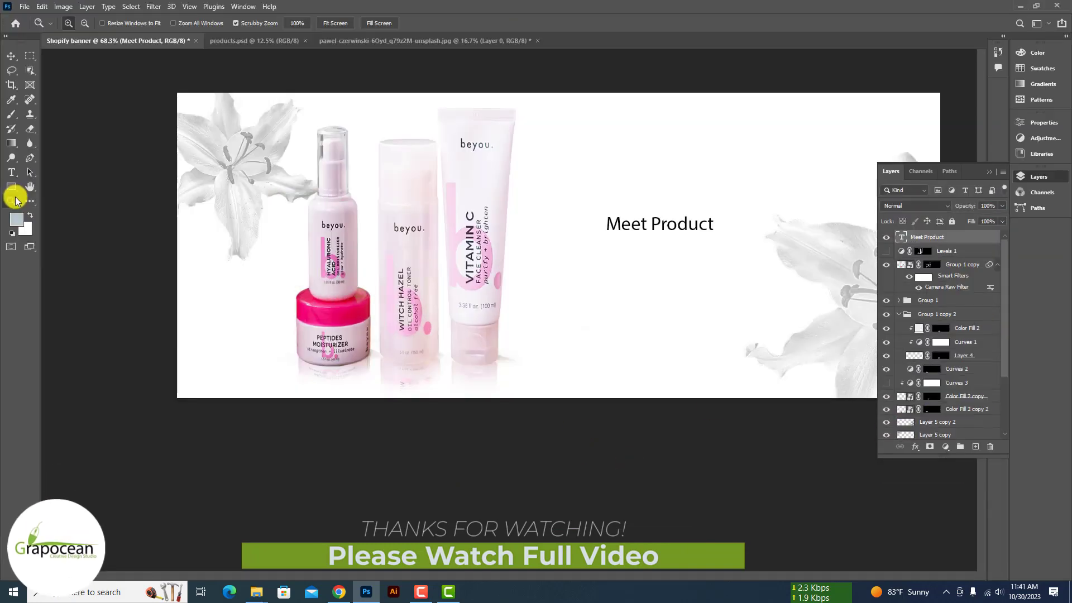
click(11, 173)
click(128, 23)
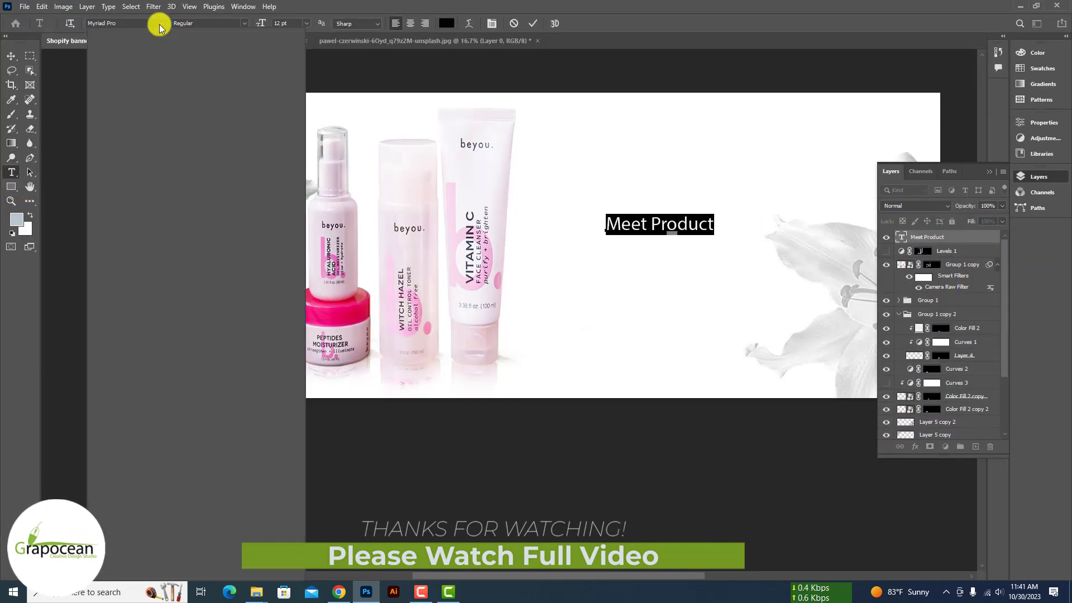
text(mon)
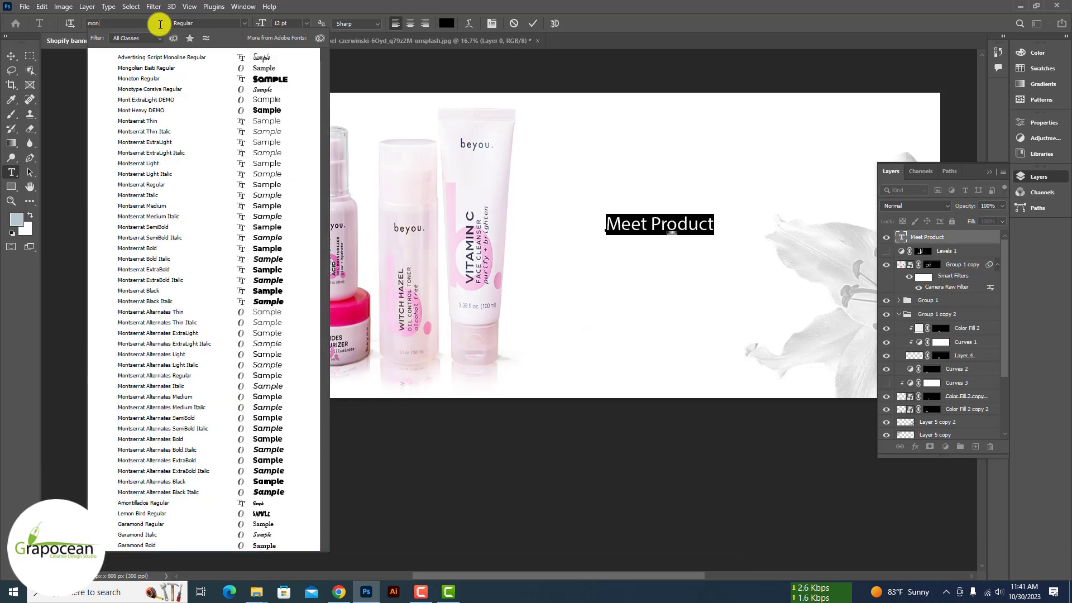
text(tserrat)
key(Down)
key(Up)
key(Up)
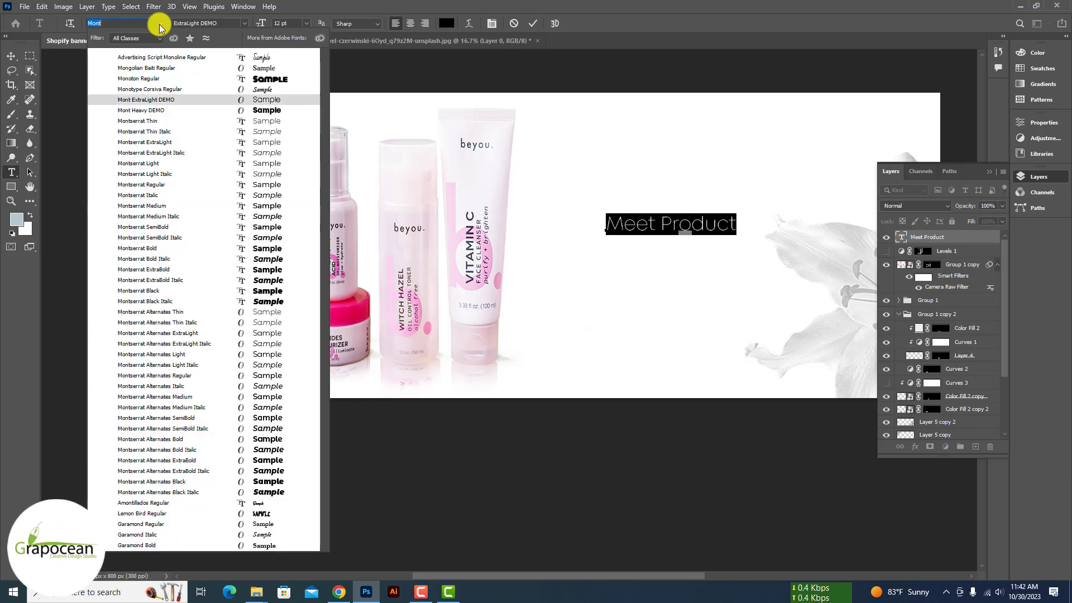
key(Up)
key(Up)
key(Up)
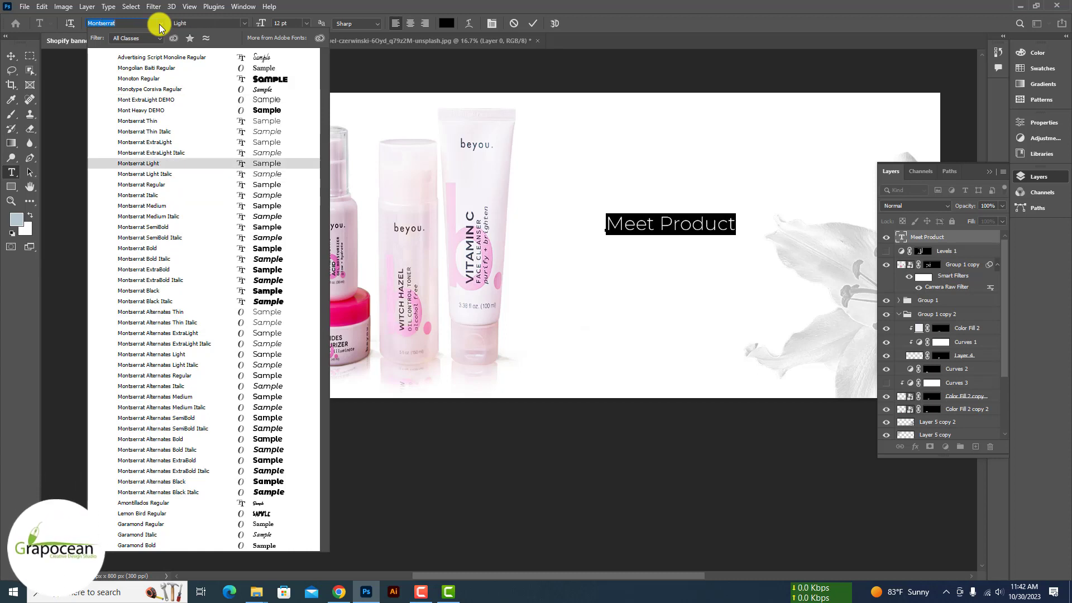
click(277, 167)
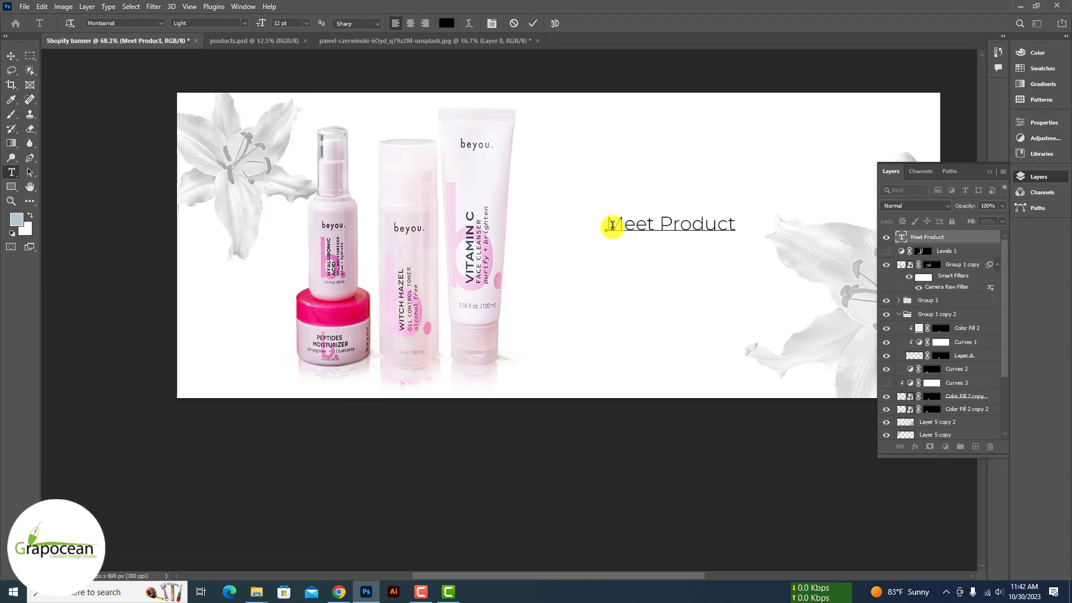
Move the Meet Product heading up slightly and change its font style to Bold
drag(612, 225, 802, 232)
click(659, 225)
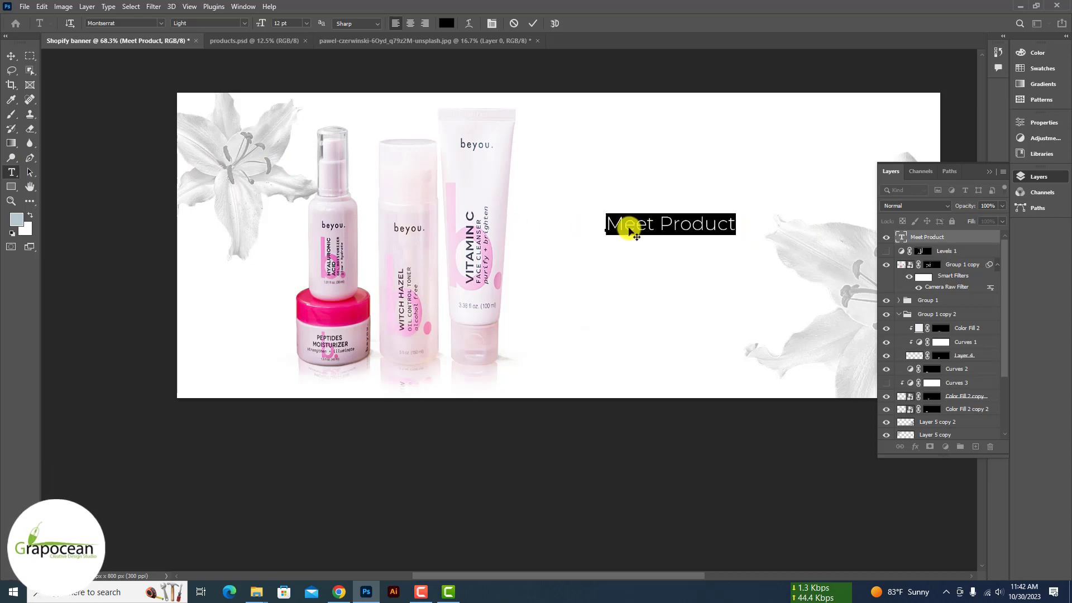
drag(737, 224, 605, 224)
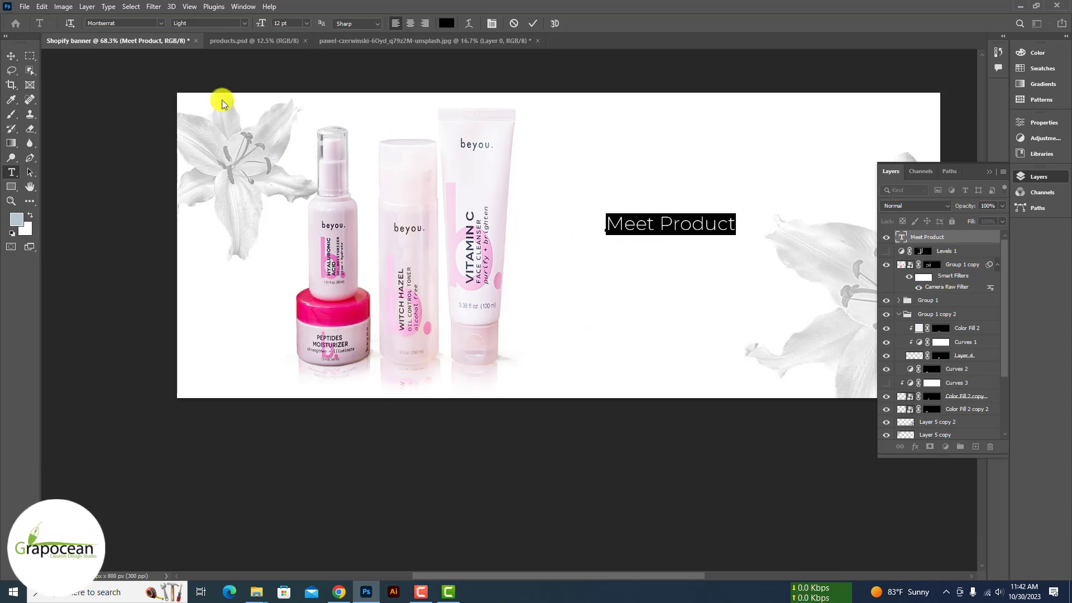
key(ctrl+Return)
drag(594, 210, 589, 181)
triple_click(599, 194)
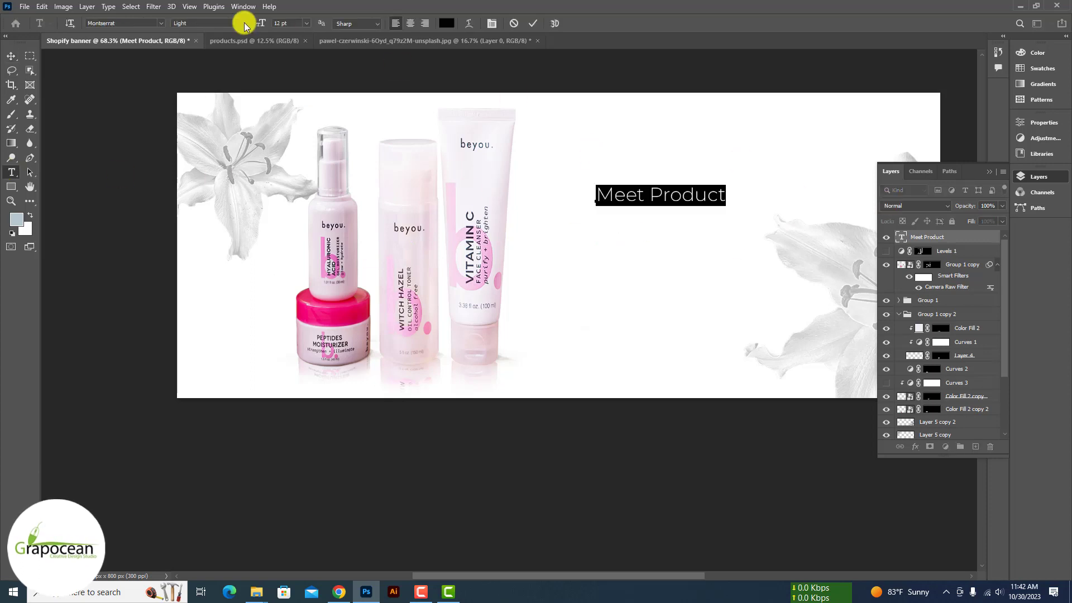
click(244, 23)
click(263, 124)
click(12, 56)
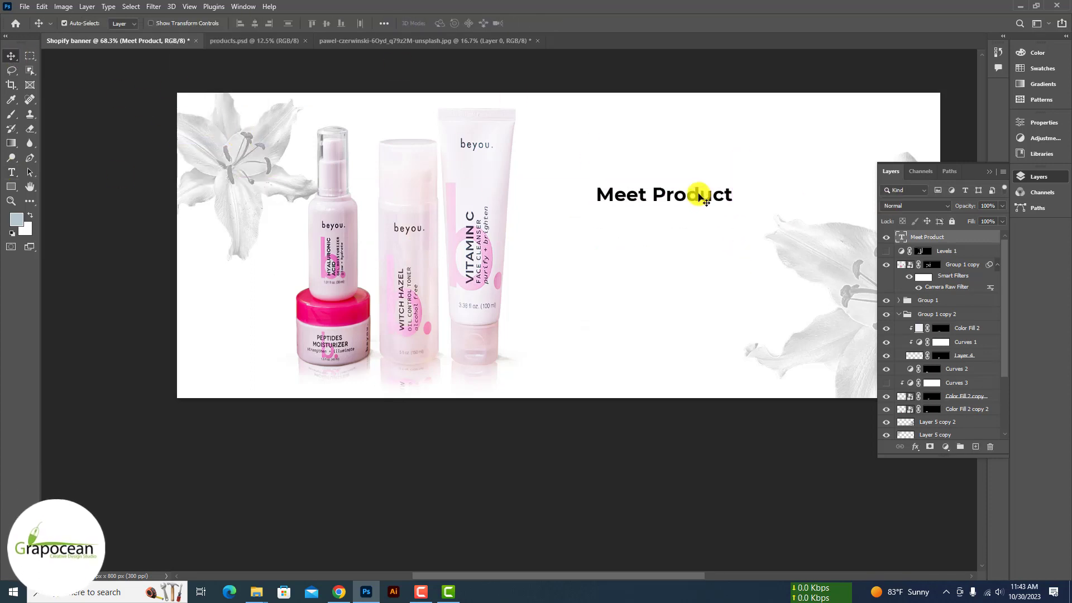
Type 'Moisturizer' below the heading, enlarge it, and move it under Meet Product
click(614, 241)
text(mo)
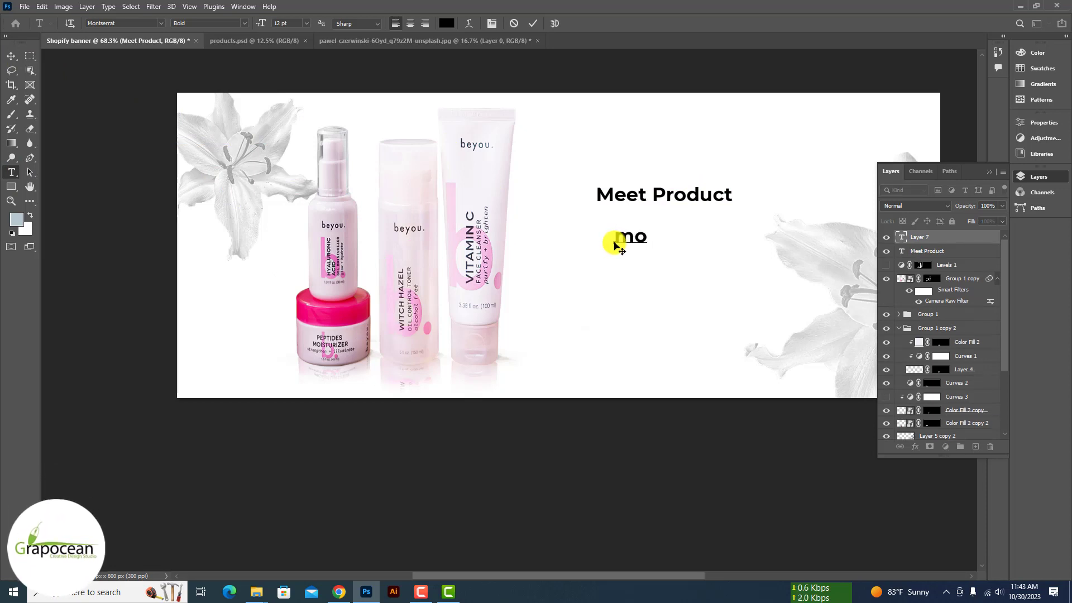
text(isturi)
text(zer)
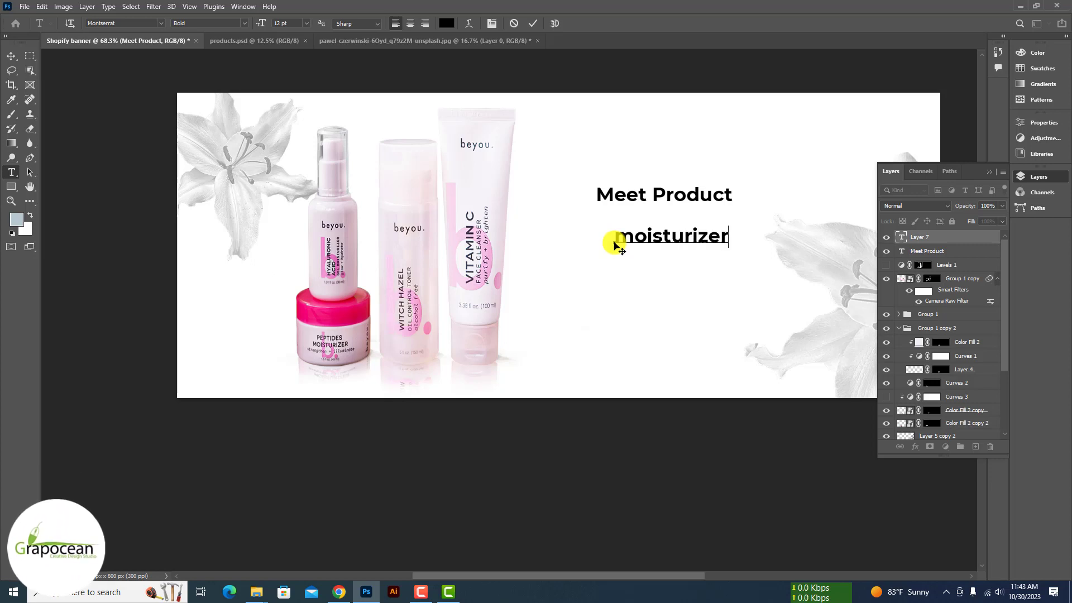
key(BackSpace)
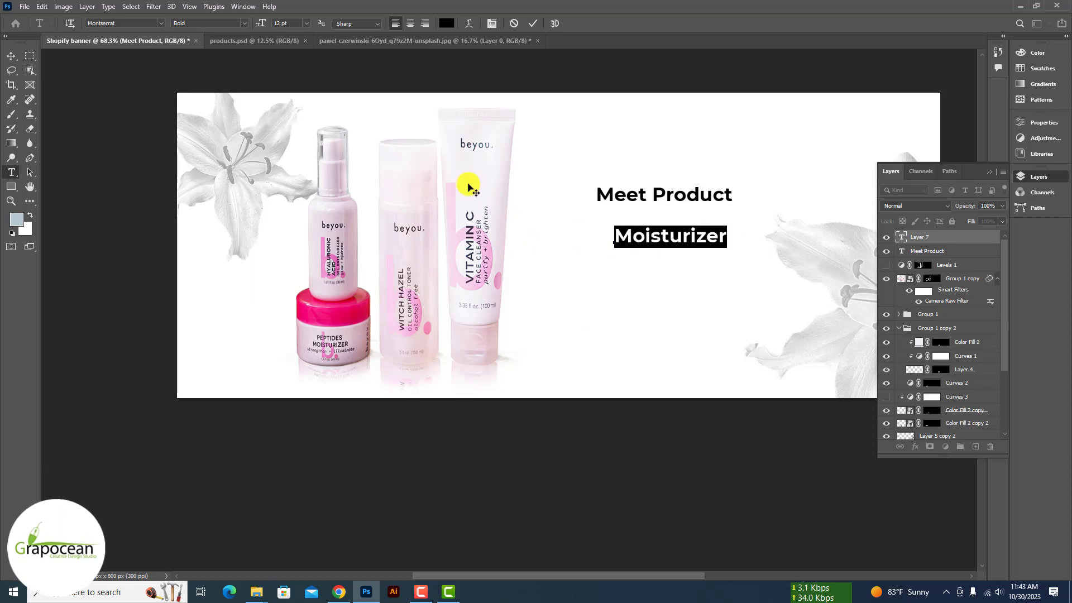
drag(260, 23, 268, 24)
key(ctrl+Return)
key(v)
drag(732, 241, 681, 233)
Select all of the Moisturizer text and bring up its character settings
scroll(748, 233, down, 2)
scroll(749, 232, up, 2)
click(12, 172)
click(484, 256)
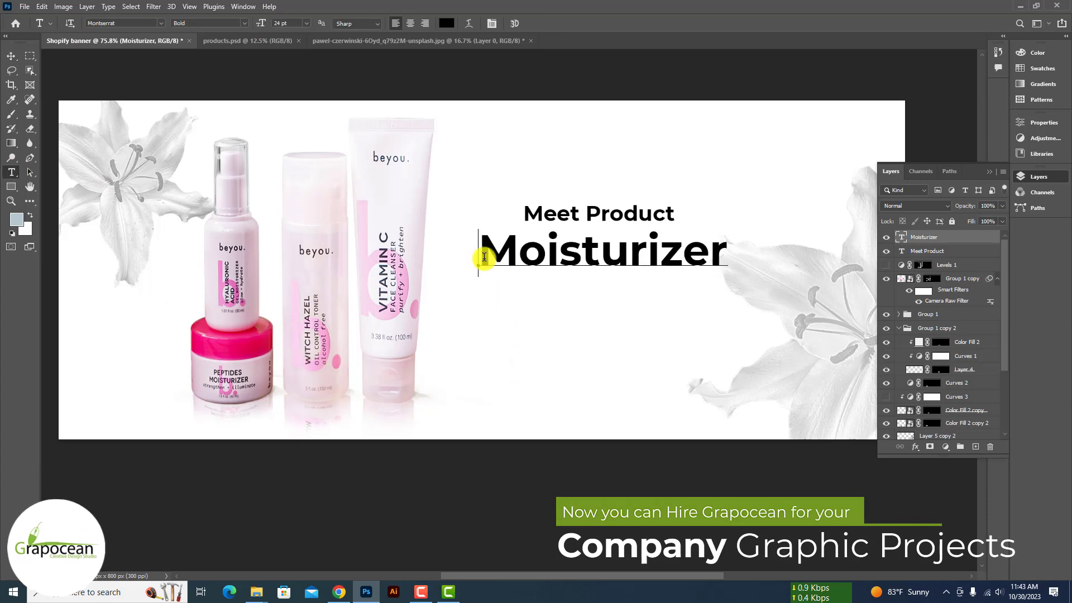
scroll(484, 257, up, 2)
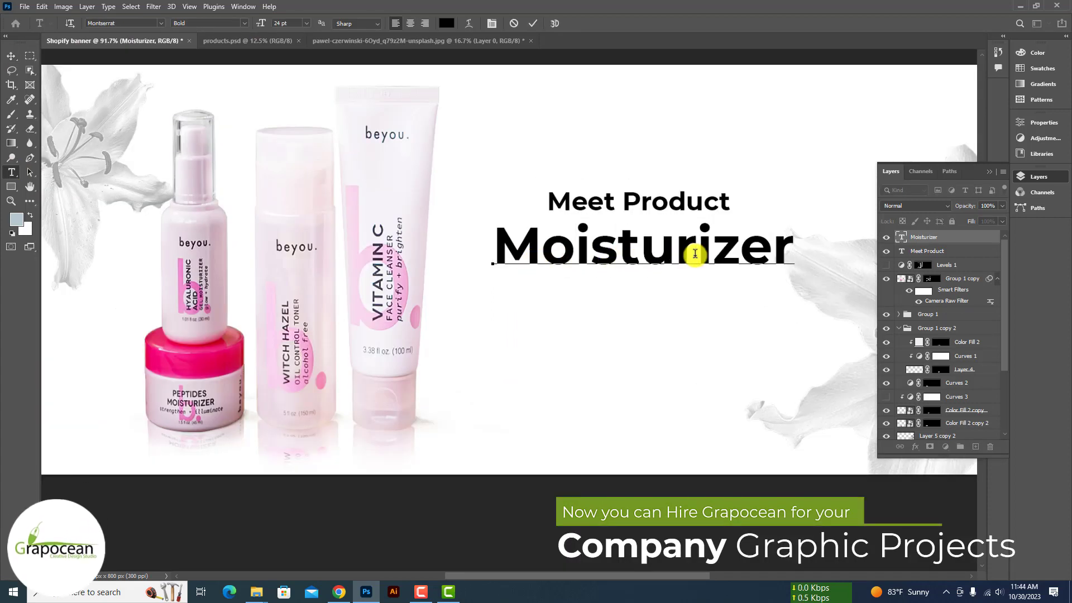
drag(783, 248, 426, 247)
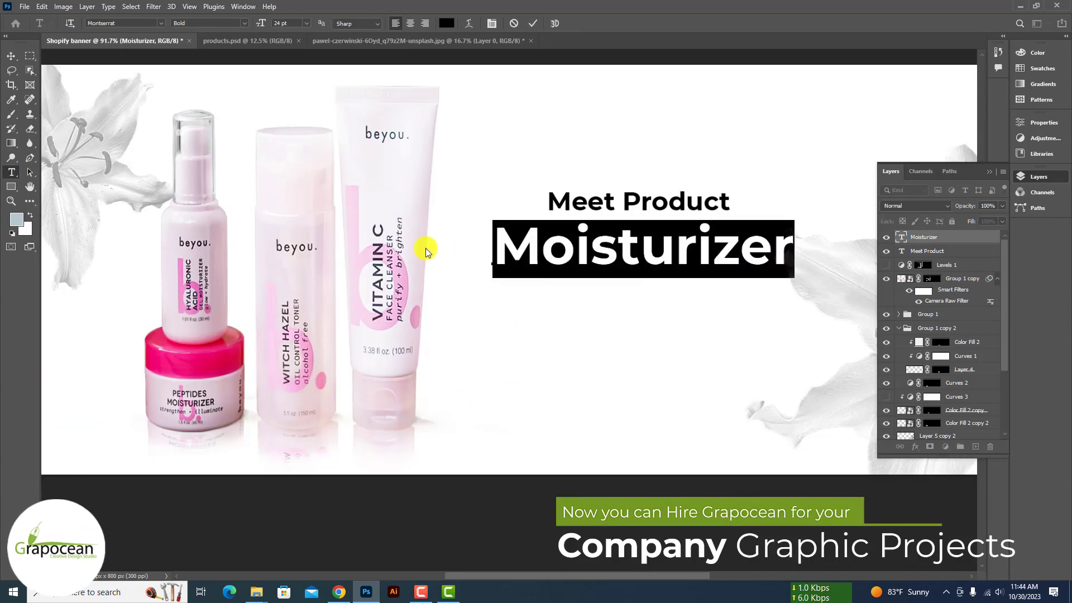
key(ctrl+t)
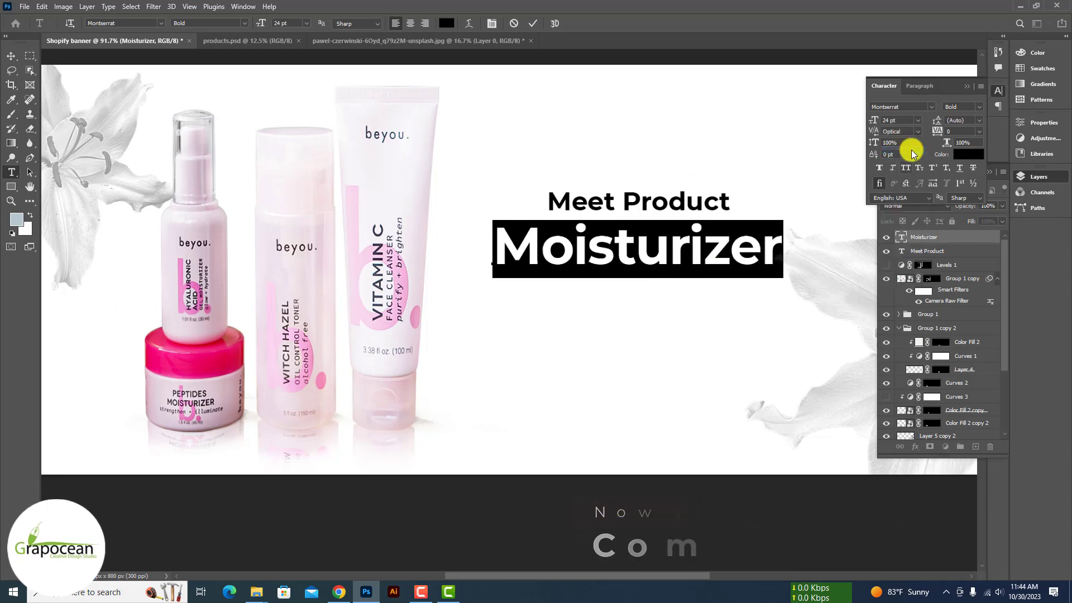
Set Moisturizer's vertical scale to 111% and keep Meet Product in the bold weight
click(880, 143)
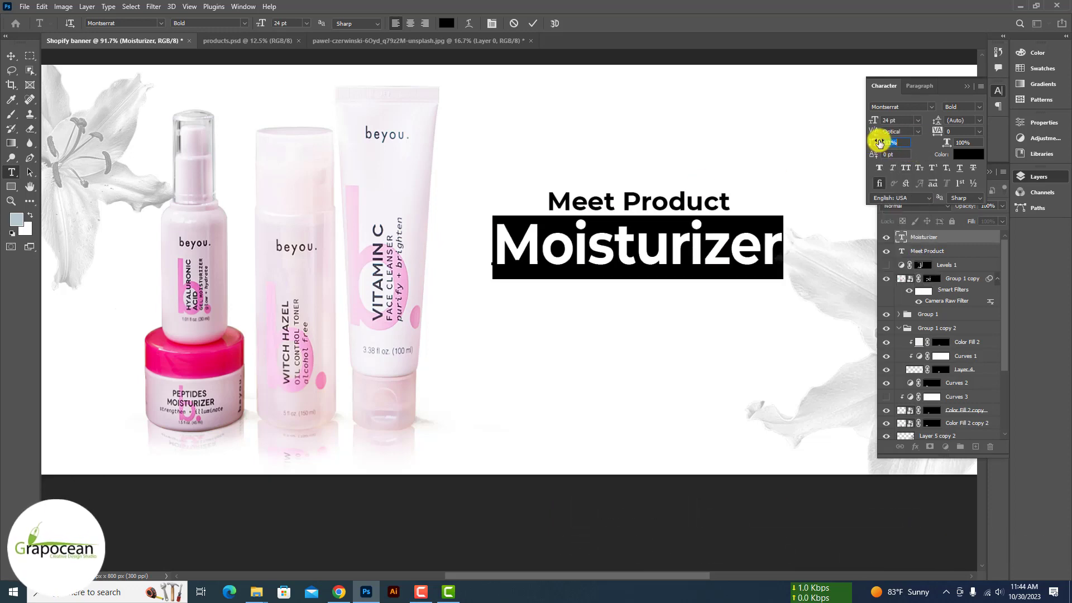
click(702, 246)
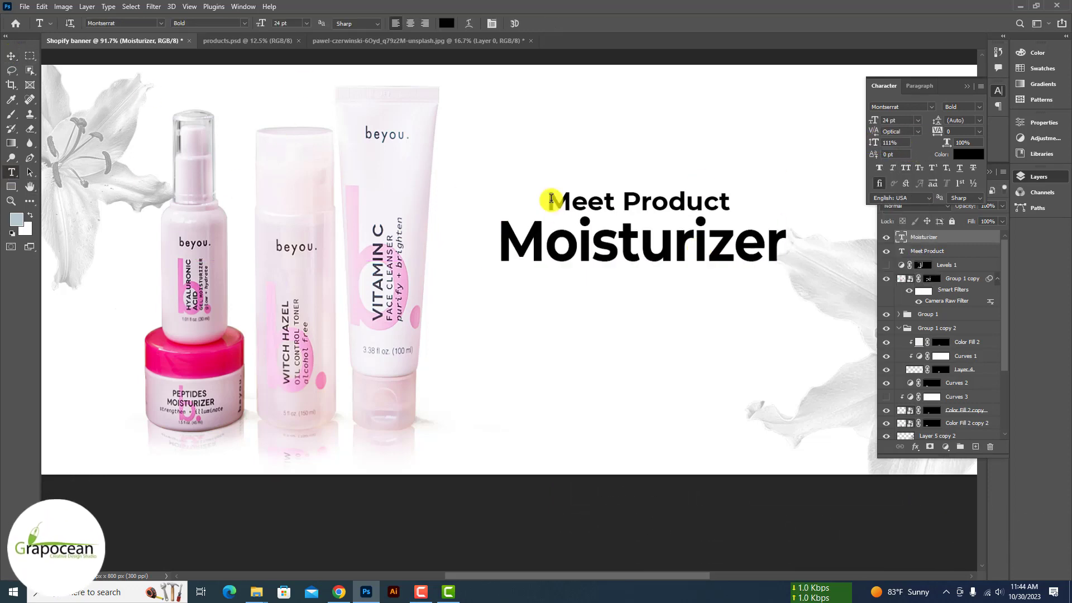
drag(551, 199, 729, 201)
click(244, 24)
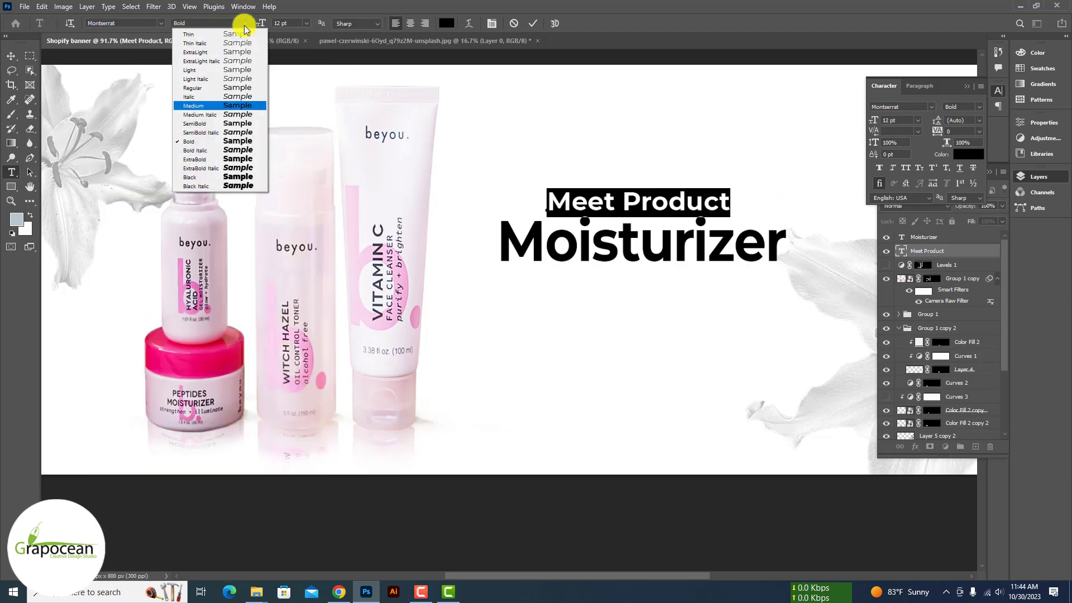
click(234, 141)
Set the Meet Product heading's kerning to Optical
click(687, 198)
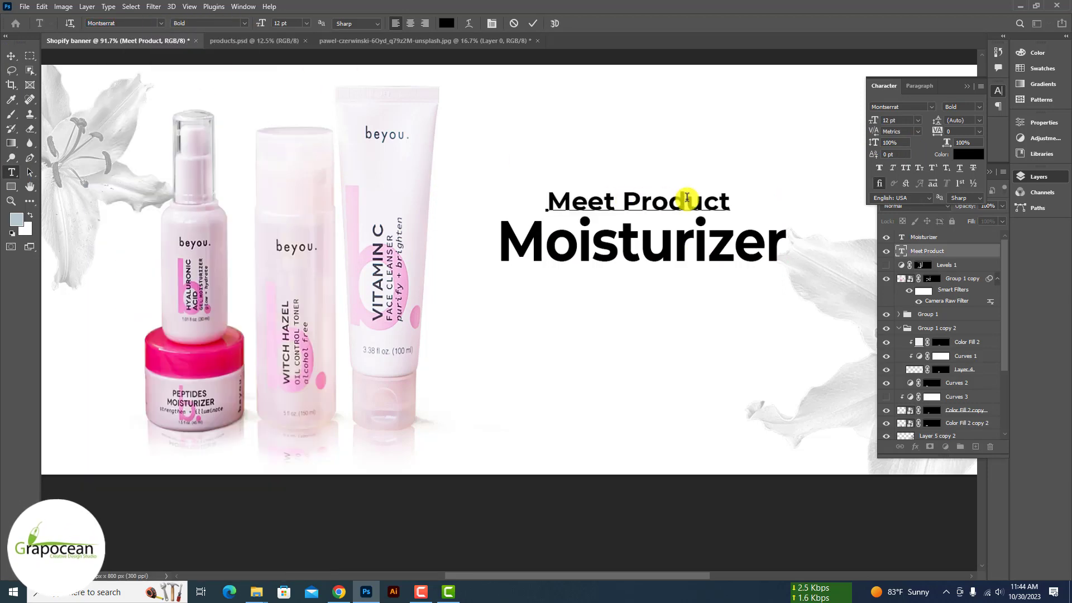
triple_click(687, 198)
click(910, 149)
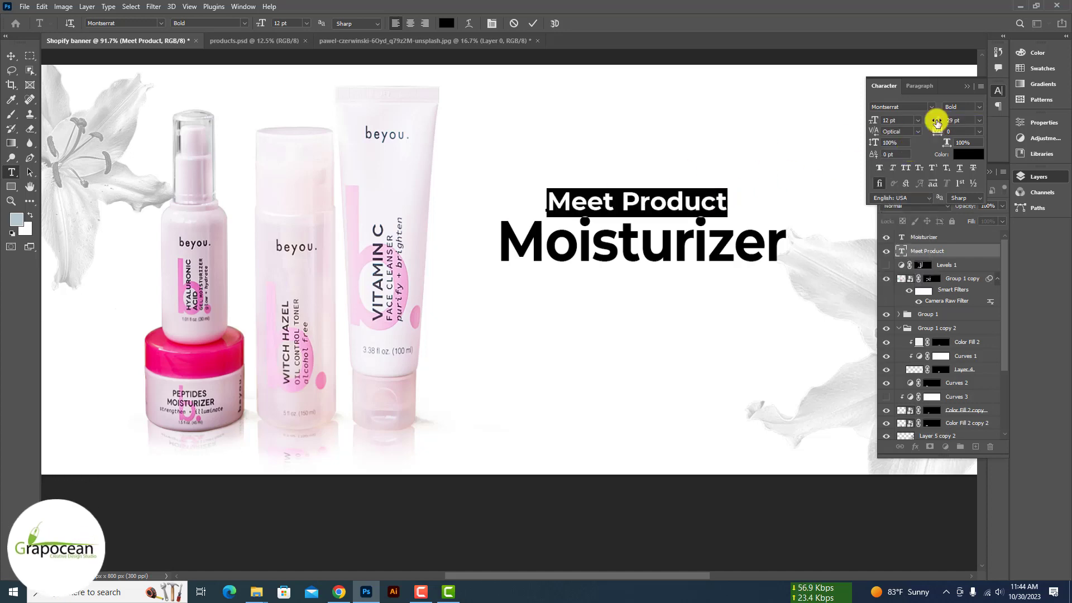
click(11, 56)
Nudge Meet Product and Moisturizer into alignment, then reselect the Meet Product text
drag(679, 207, 683, 208)
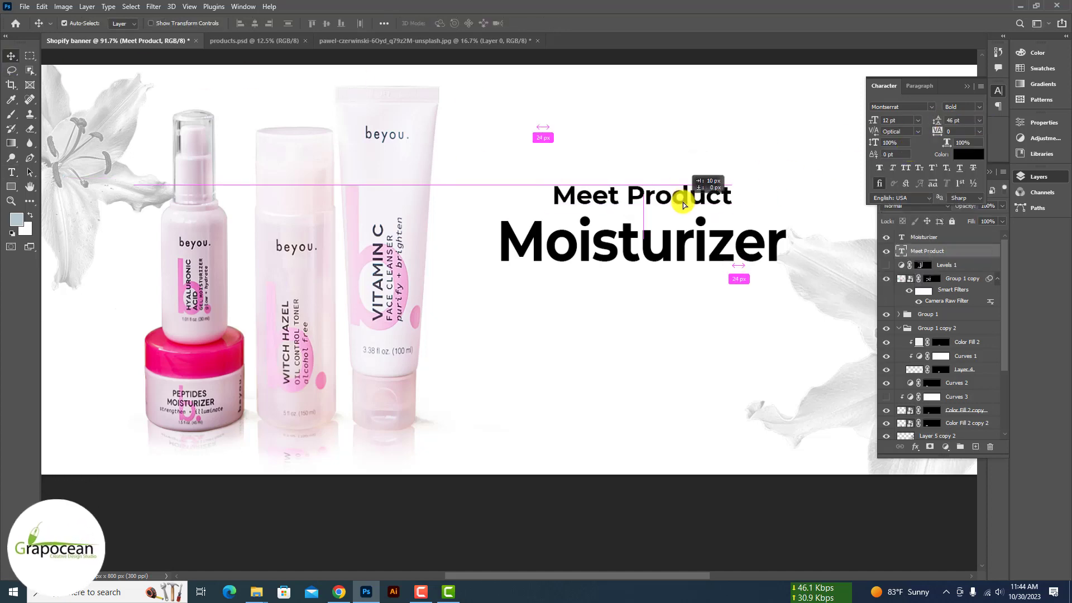
scroll(652, 247, down, 2)
drag(647, 258, 650, 267)
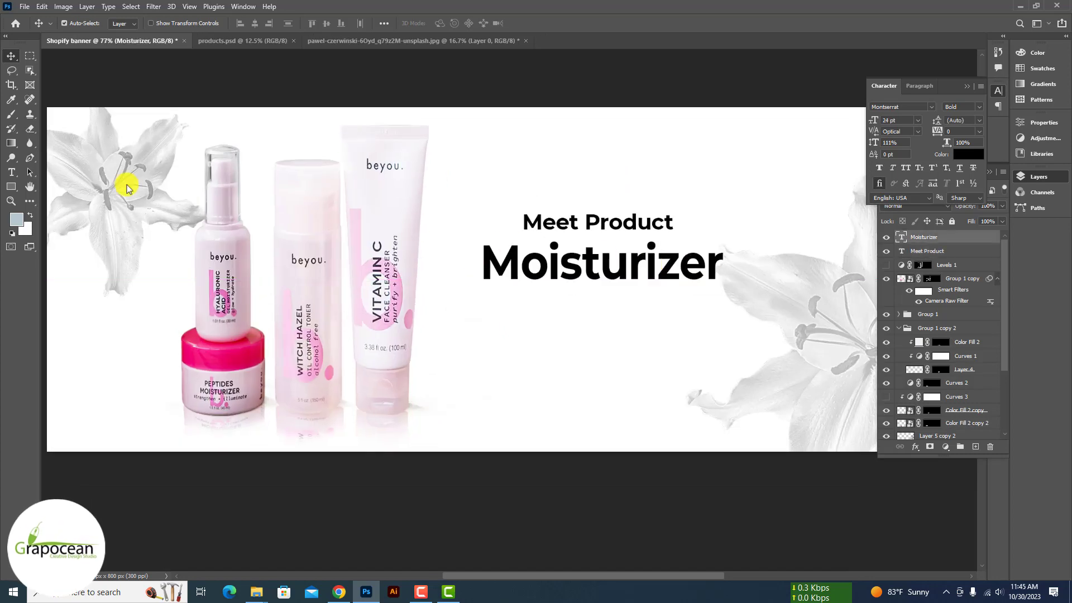
drag(526, 219, 716, 220)
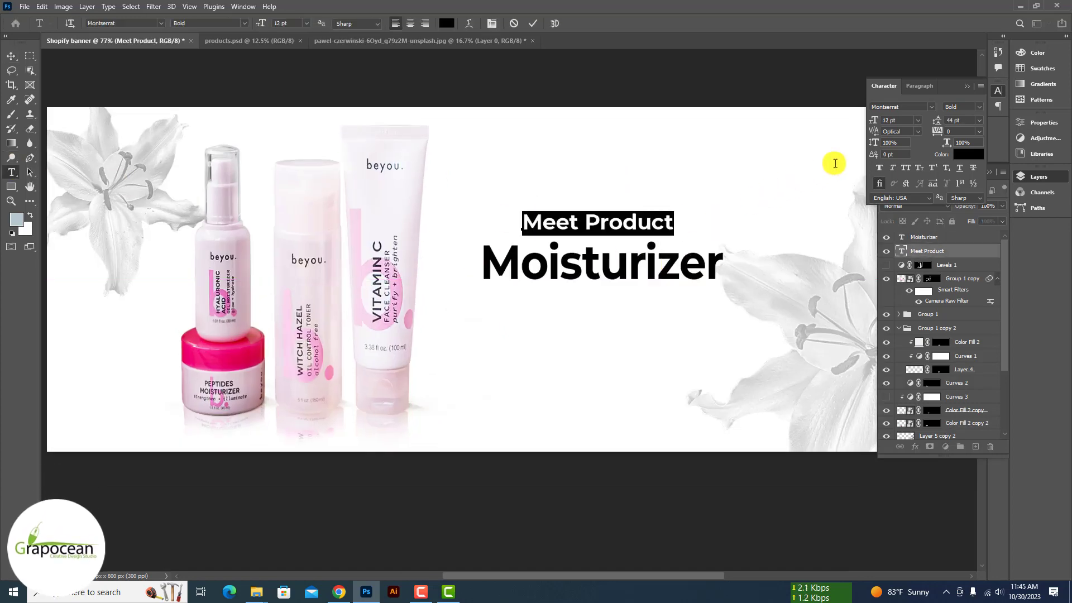
Change Meet Product to the Caveat script font
click(160, 26)
click(142, 91)
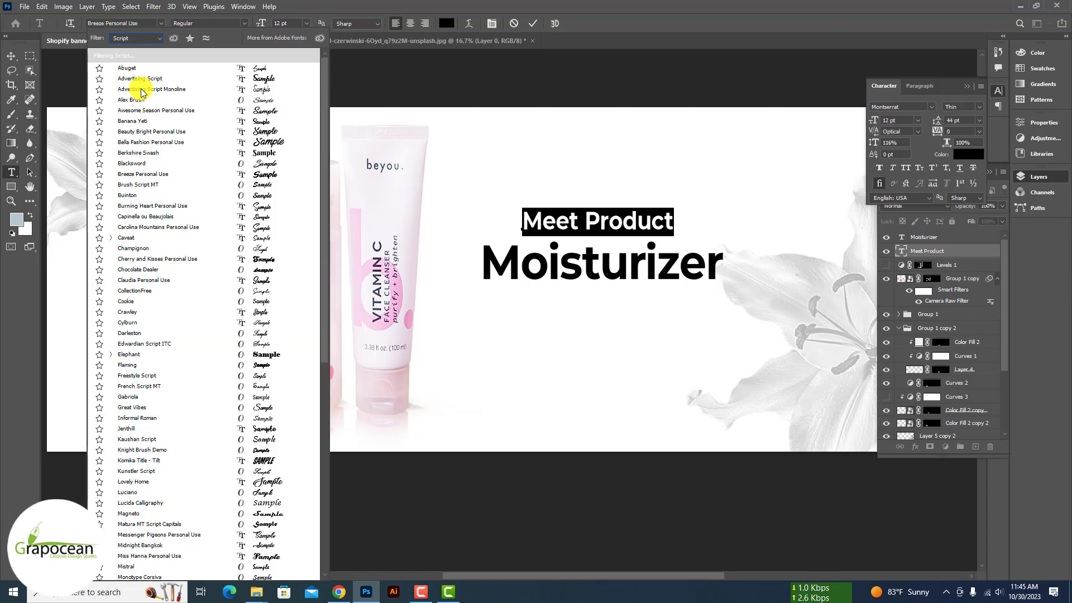
key(Down)
key(Down)
key(Down)
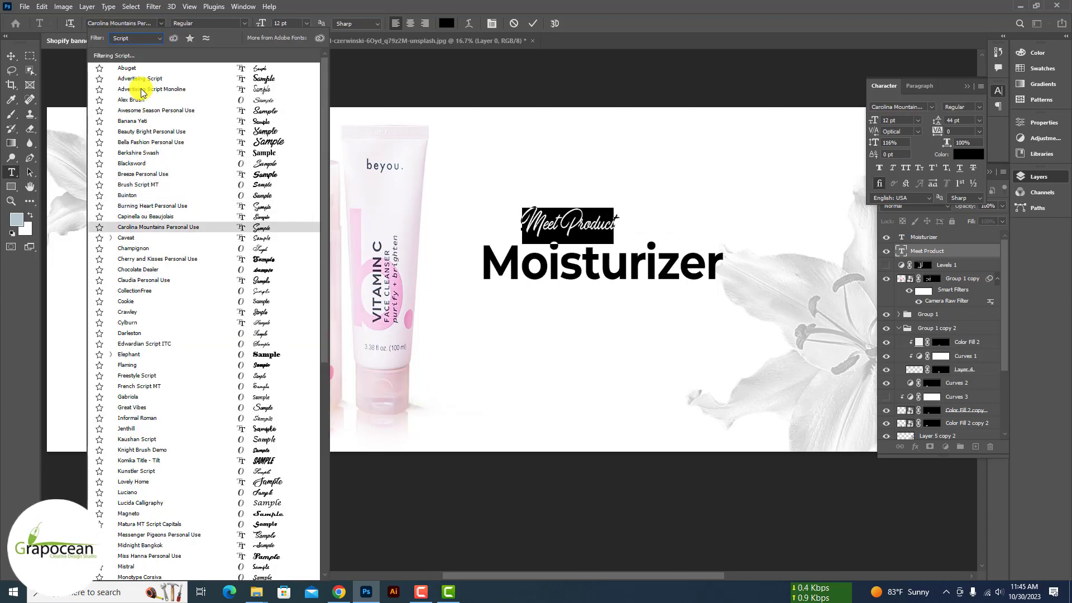
key(Down)
key(Return)
key(ctrl+Return)
key(v)
Move Meet Product so it lines up above Moisturizer
drag(605, 223, 629, 225)
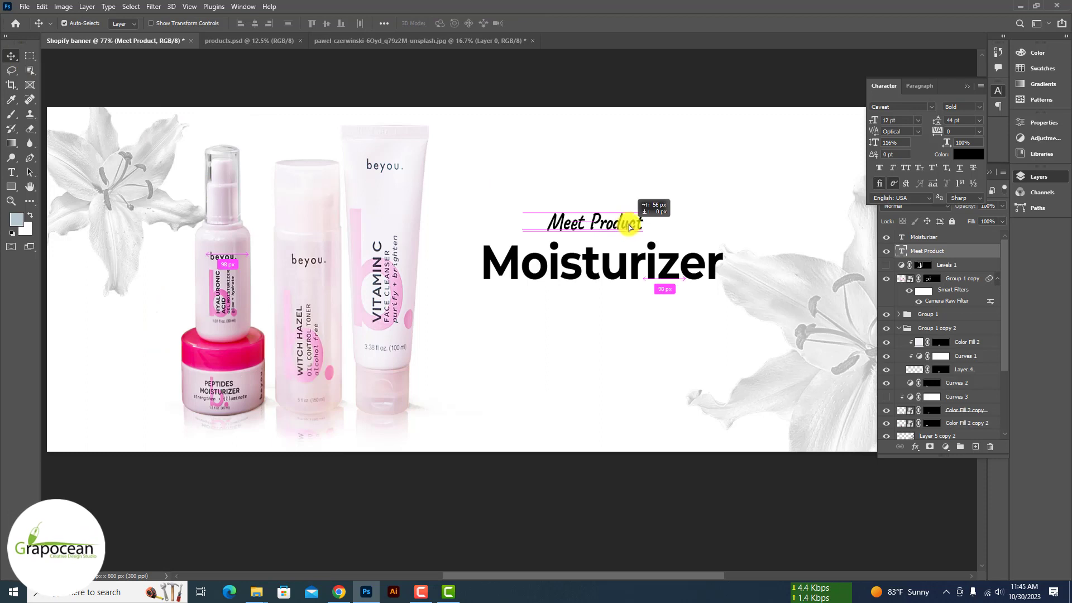
scroll(628, 225, up, 3)
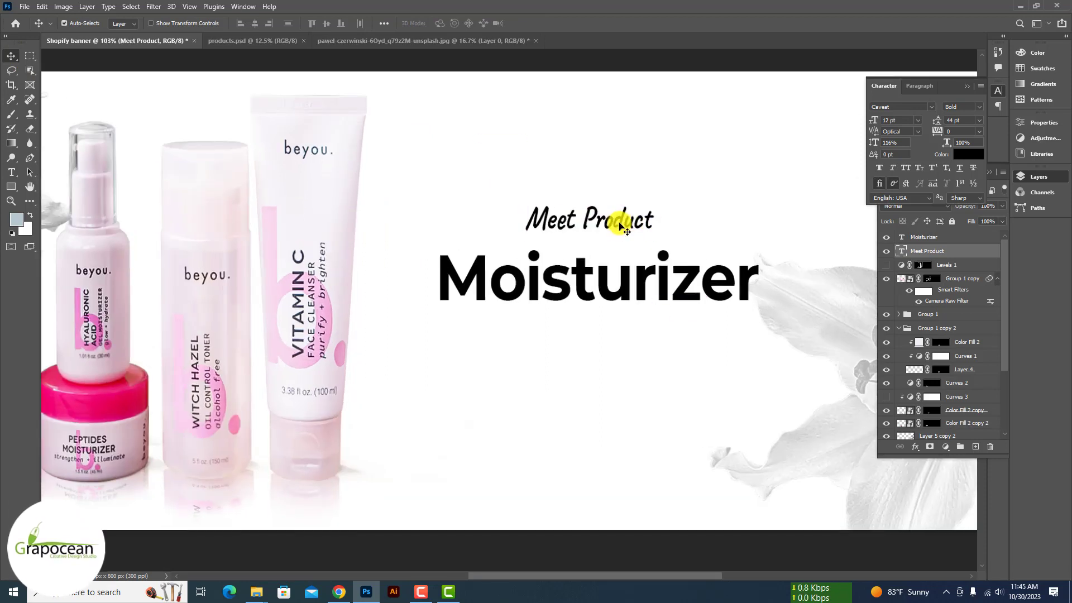
mouse_move(581, 226)
mouse_down()
mouse_move(495, 226)
mouse_move(513, 268)
mouse_up()
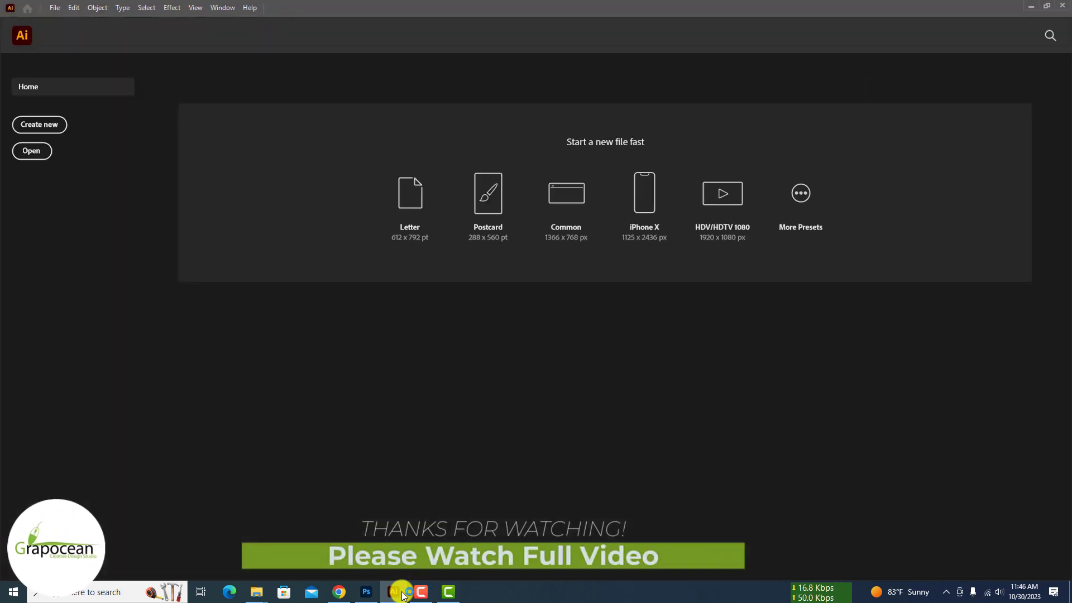
Create a new blank A4 document from the Illustrator Home screen
click(53, 123)
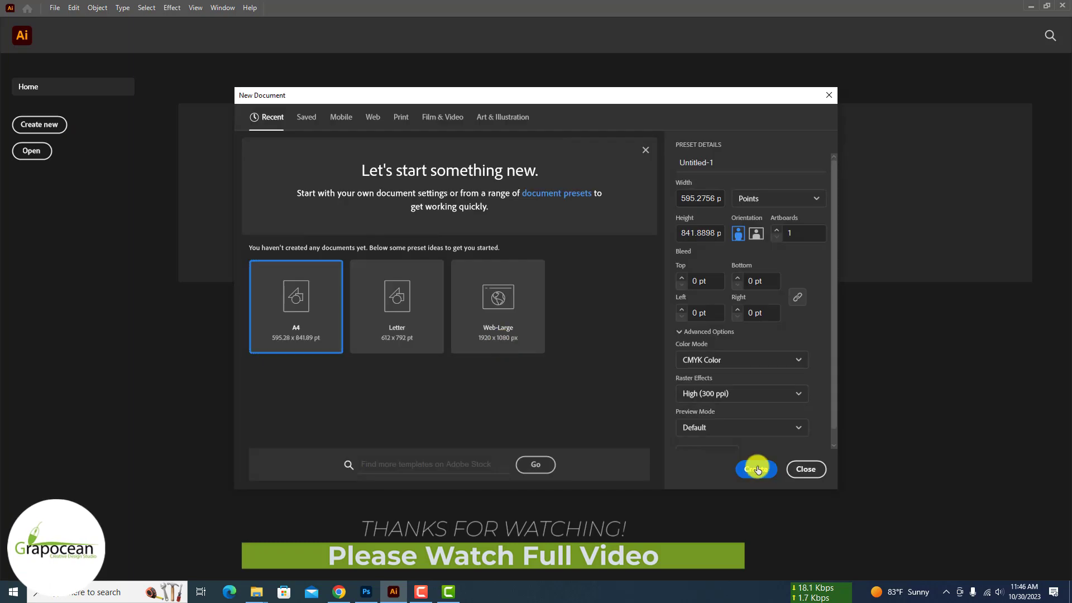
click(757, 469)
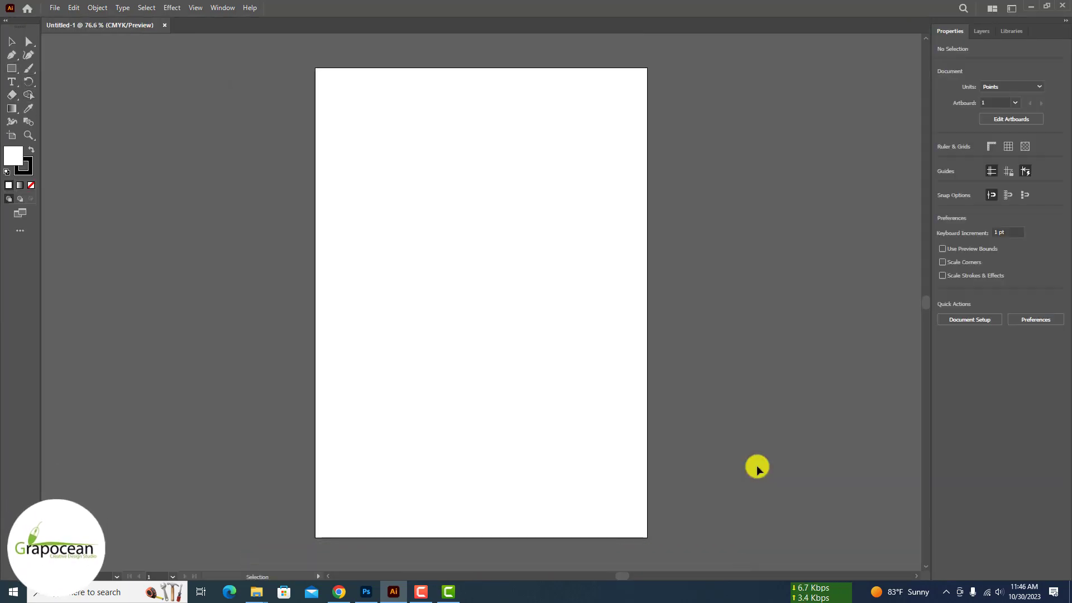
Draw a horizontal straight line near the page top and shift it slightly up and right
click(12, 68)
click(62, 68)
drag(348, 150, 612, 161)
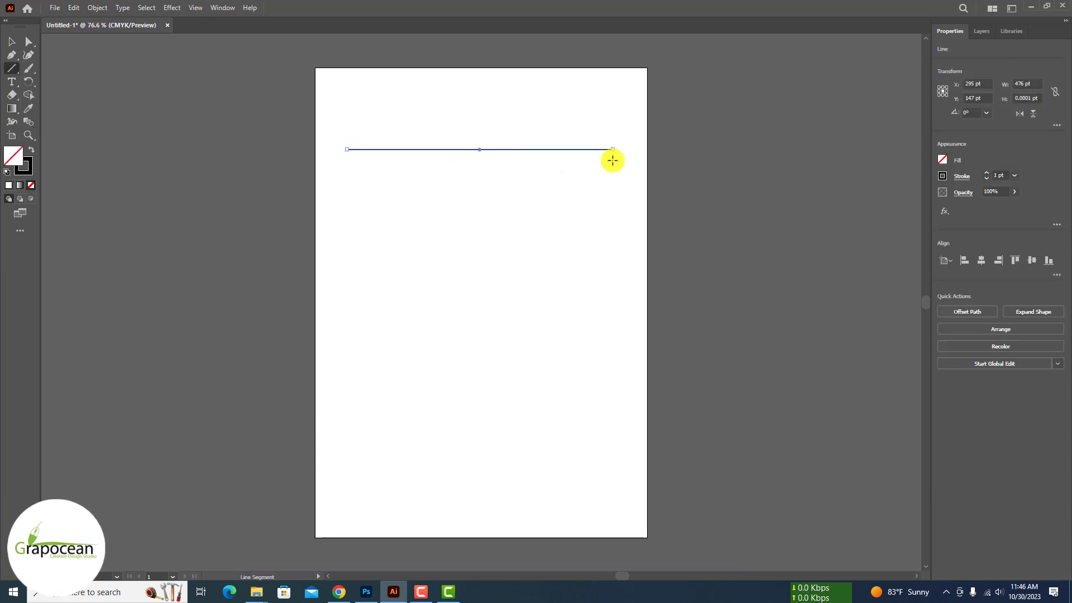
click(11, 41)
scroll(477, 108, up, 2)
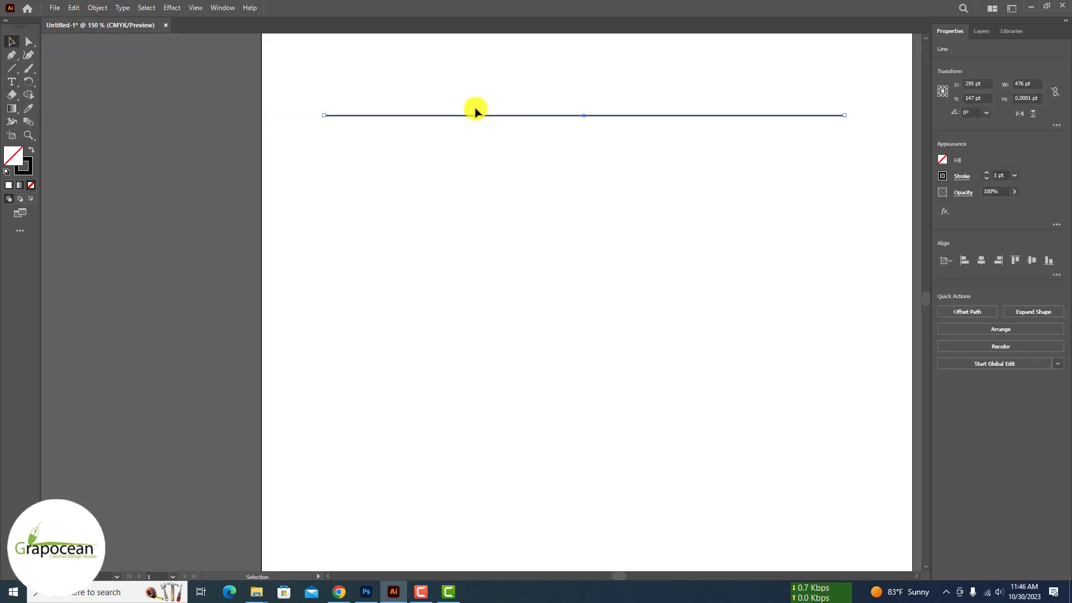
scroll(385, 204, down, 6)
scroll(311, 165, up, 4)
scroll(549, 165, up, 3)
mouse_move(605, 164)
mouse_down()
mouse_move(641, 160)
mouse_move(691, 113)
mouse_up()
scroll(693, 116, down, 1)
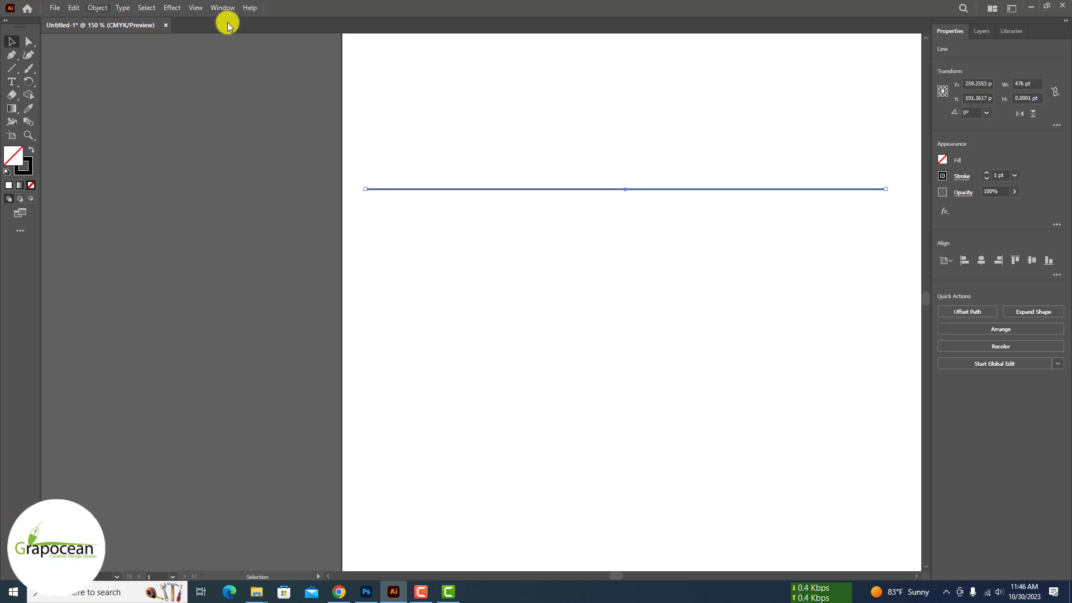
Apply a Zig Zag distortion to the line and raise its ridge count
click(146, 7)
mouse_move(185, 152)
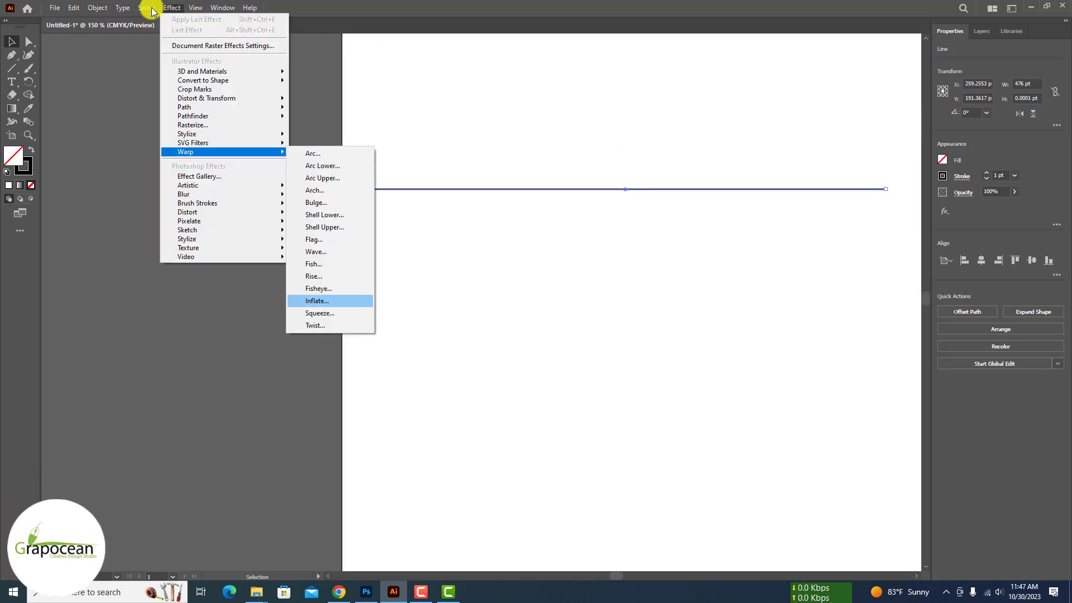
click(336, 252)
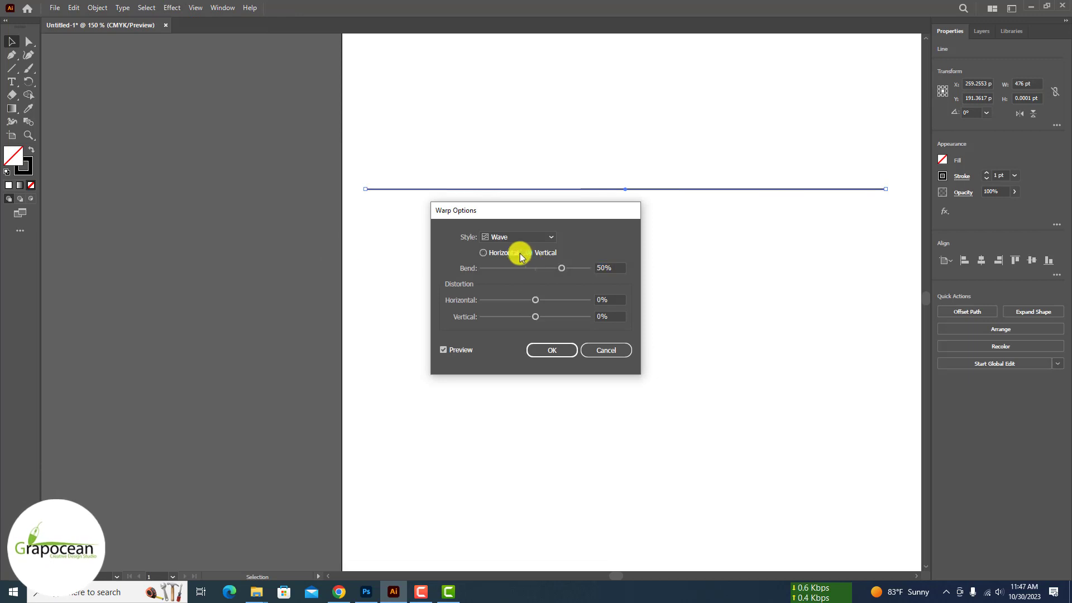
click(606, 350)
click(173, 8)
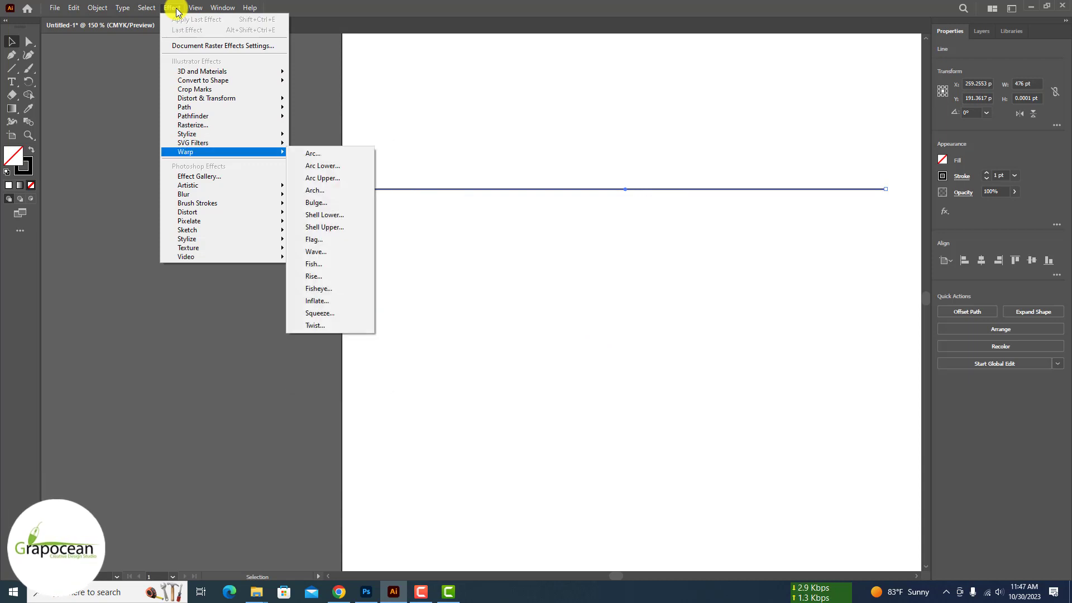
mouse_move(206, 99)
click(317, 175)
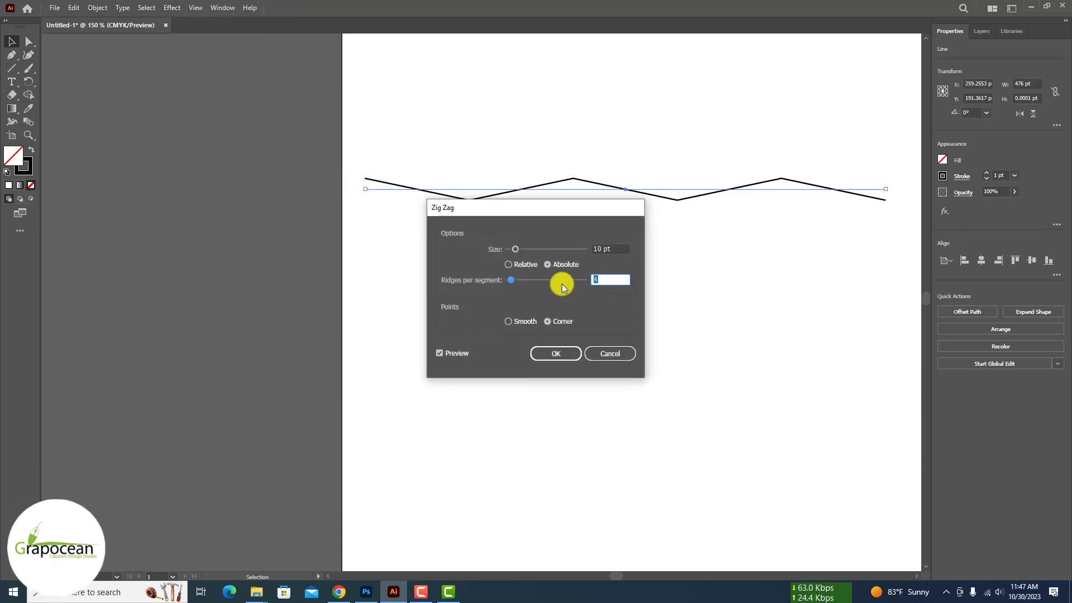
key(Up)
key(Up)
key(Up)
key(Up)
key(Up)
key(Up)
key(Up)
key(Up)
key(Up)
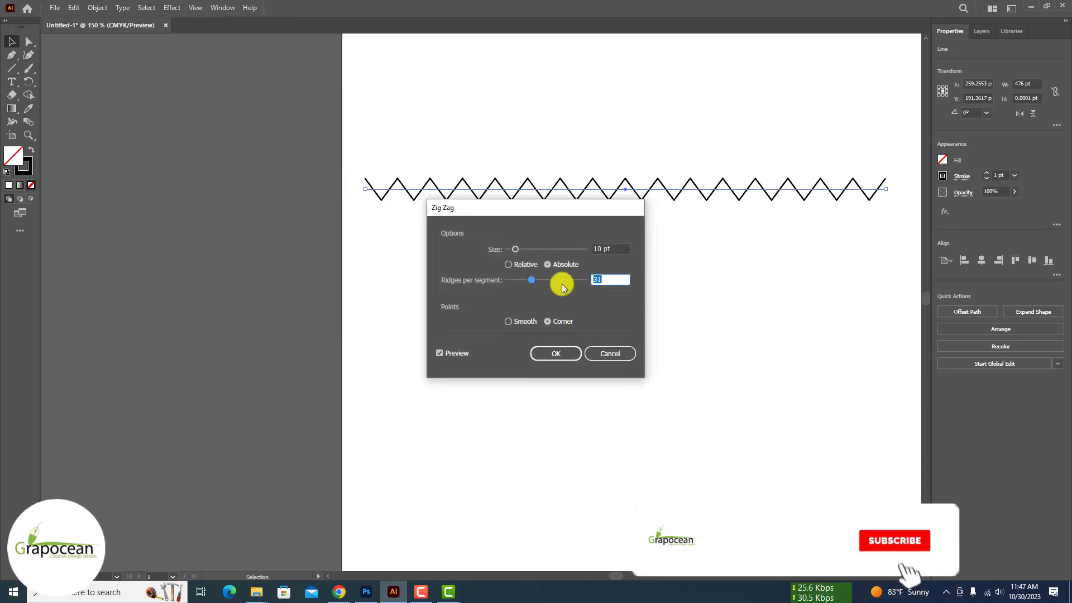
key(Up)
key(Up)
key(Up)
Make the zig zag smooth with more ridges and lower height, then drag it into Photoshop
drag(531, 280, 553, 280)
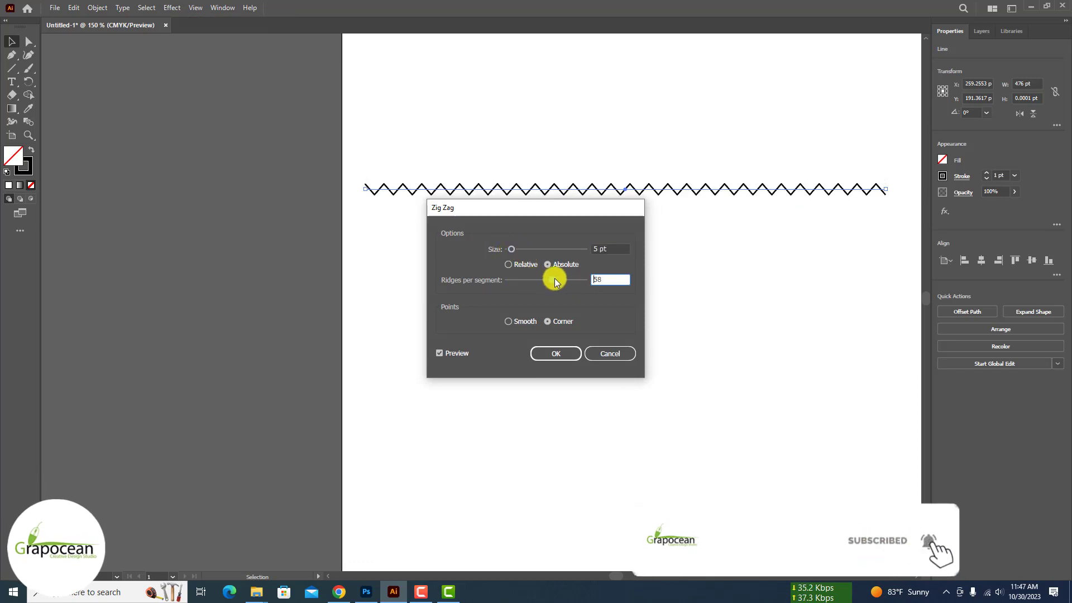
mouse_move(511, 249)
mouse_down()
mouse_move(522, 250)
mouse_move(511, 249)
mouse_up()
click(521, 322)
click(555, 282)
click(510, 250)
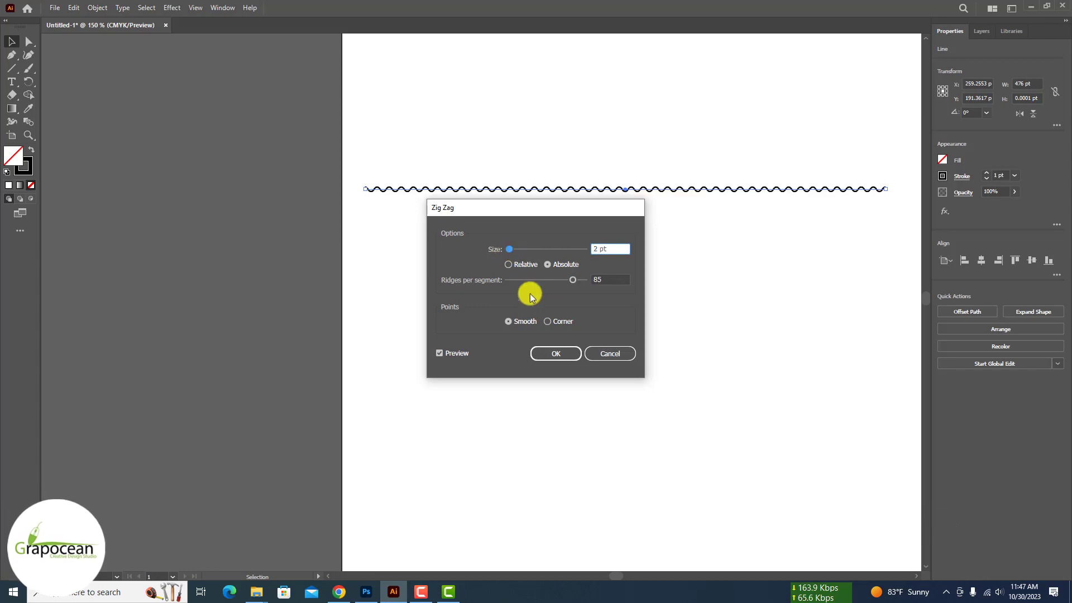
click(554, 354)
mouse_move(646, 189)
mouse_down()
mouse_move(615, 286)
mouse_move(675, 240)
mouse_move(586, 246)
mouse_up()
Shrink the placed wavy line, set it just above Meet Product, and commit it
key(ctrl+minus)
alt+scroll(586, 246, up, 5)
drag(366, 256, 344, 269)
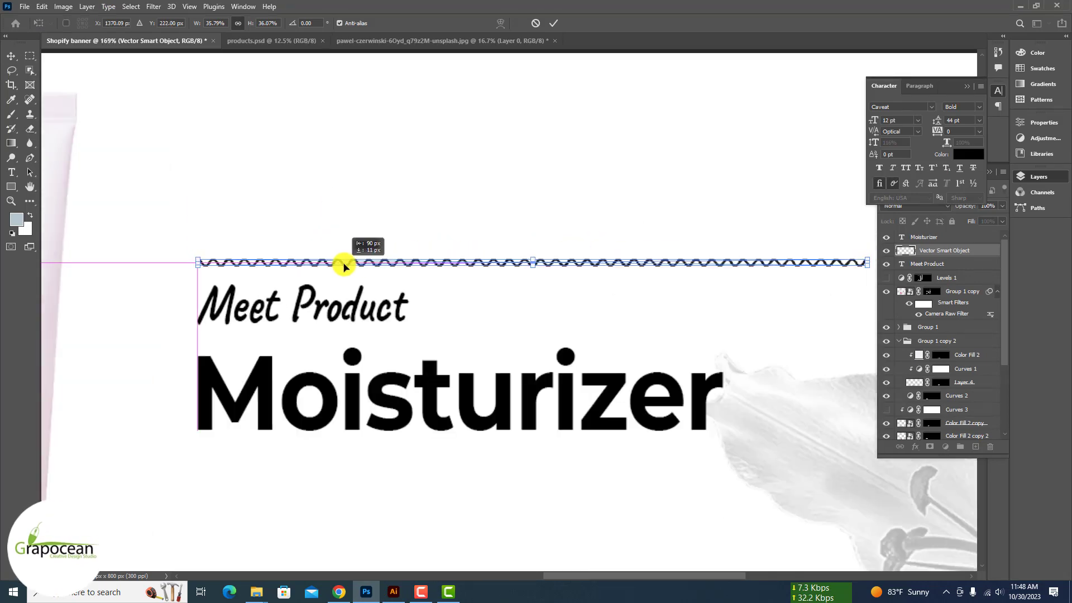
key(Return)
alt+scroll(434, 163, down, 5)
alt+scroll(646, 318, down, 2)
alt+scroll(670, 389, up, 1)
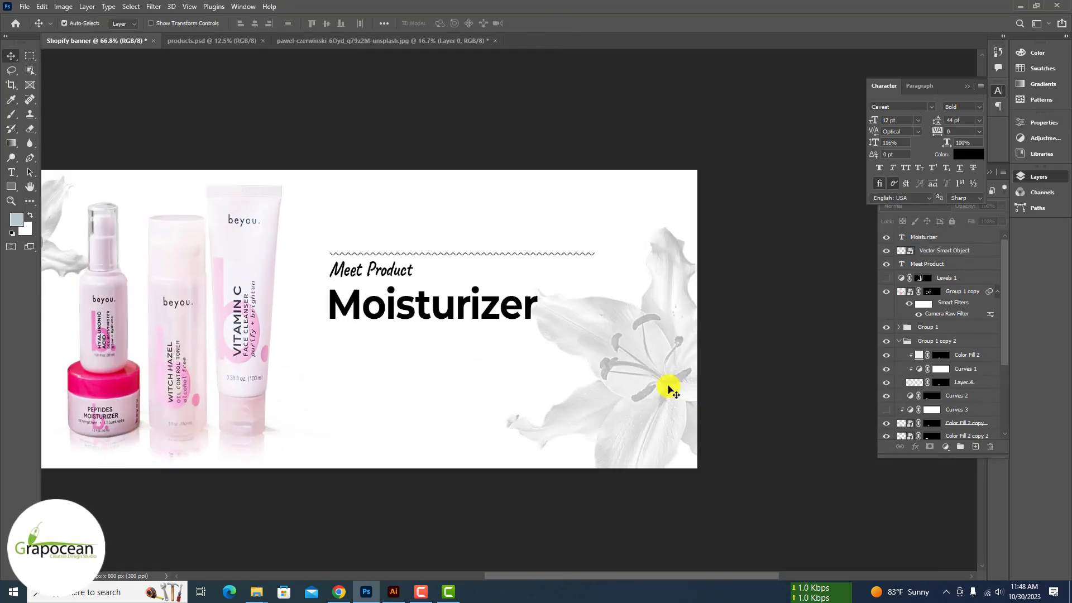
alt+scroll(670, 389, up, 3)
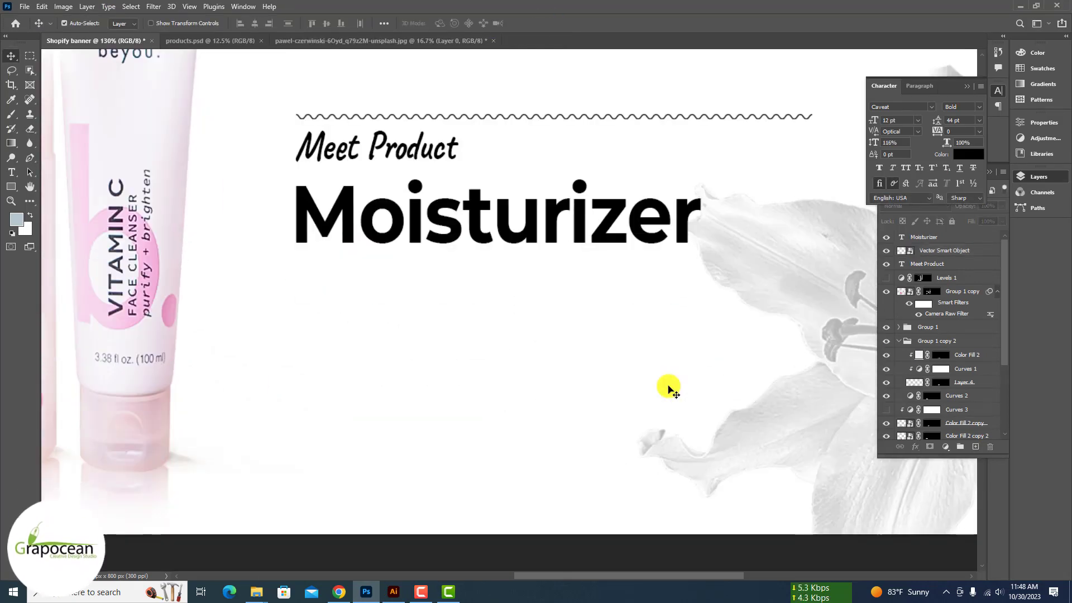
alt+scroll(463, 330, down, 3)
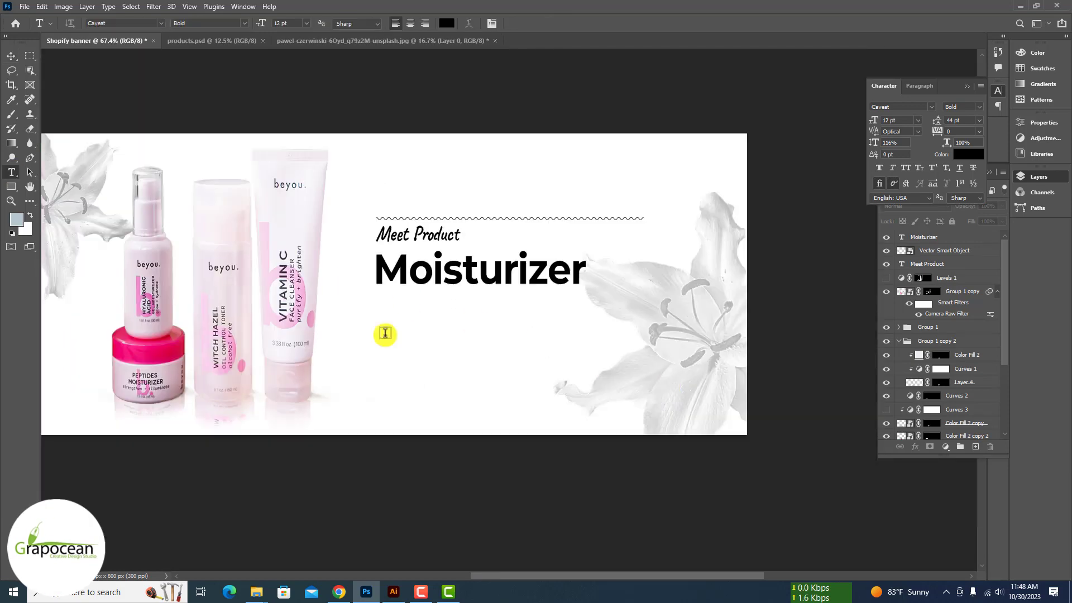
Type 'Starting At' below Moisturizer in a sans serif font and align it under the heading
click(385, 334)
text(Starting At)
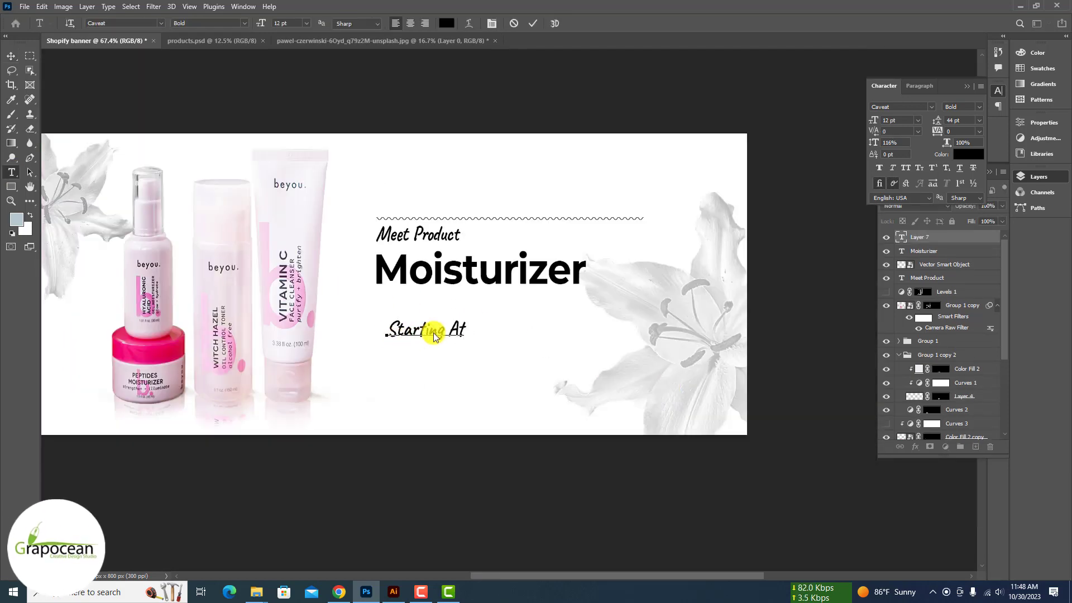
click(160, 23)
click(146, 38)
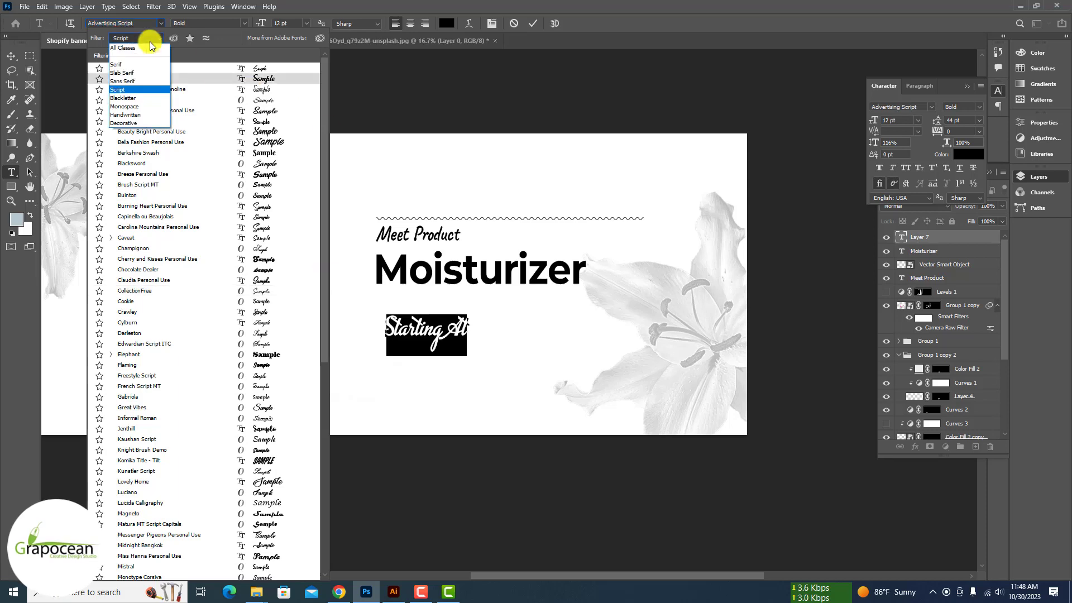
click(133, 81)
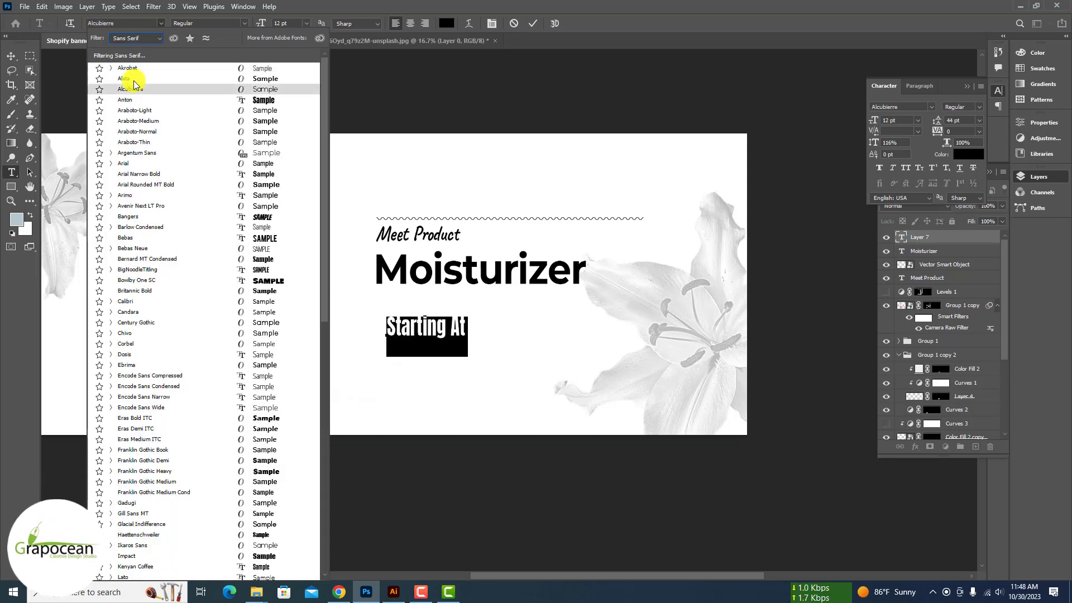
key(Down)
key(Down)
key(Down)
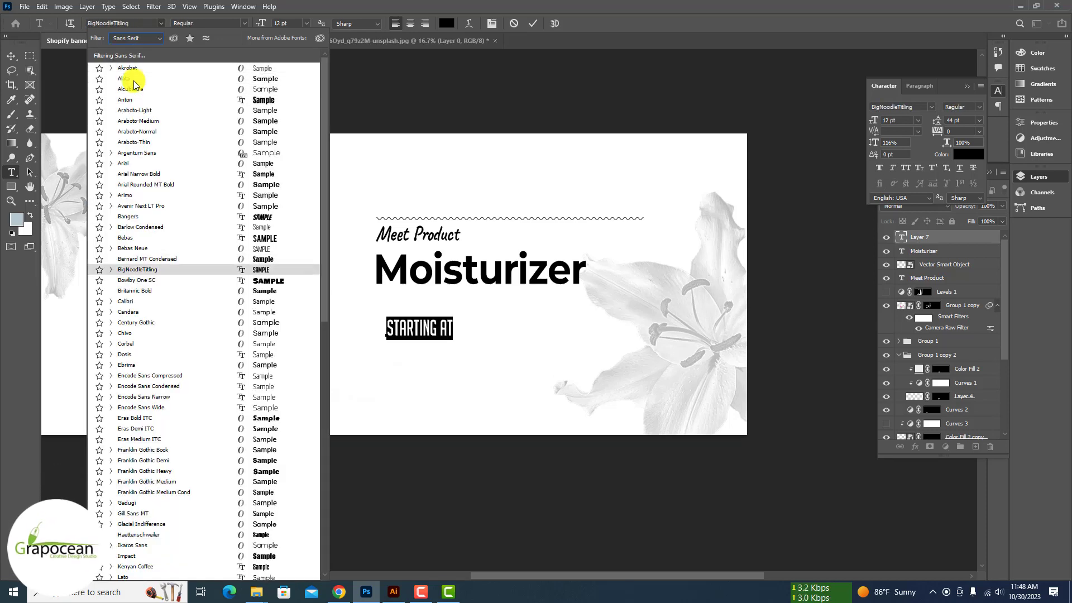
key(Return)
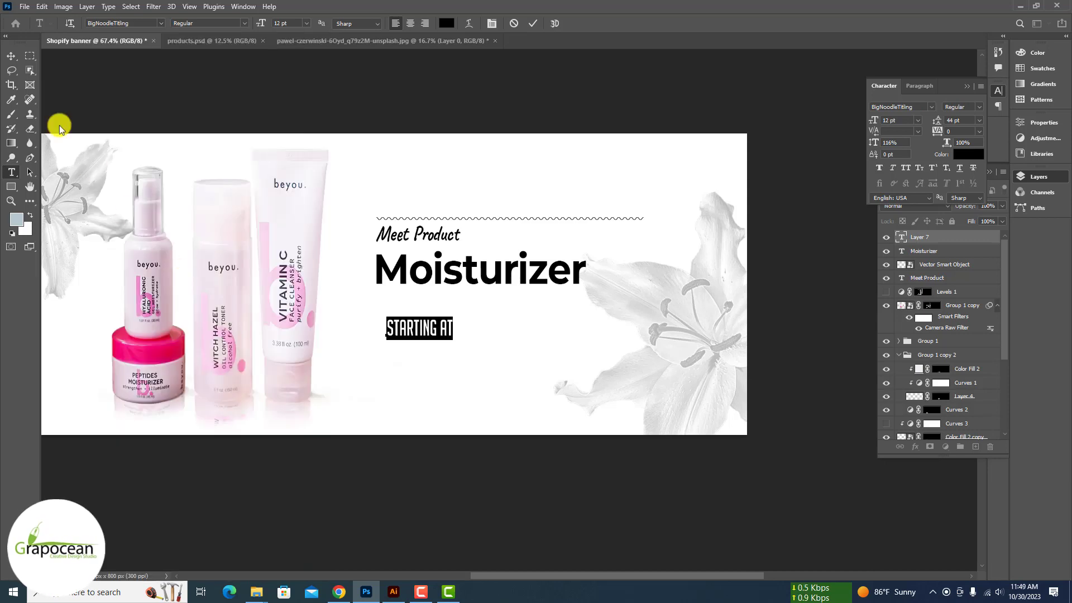
click(11, 56)
drag(424, 330, 413, 317)
Change Starting At to Montserrat SemiBold and commit it
click(12, 178)
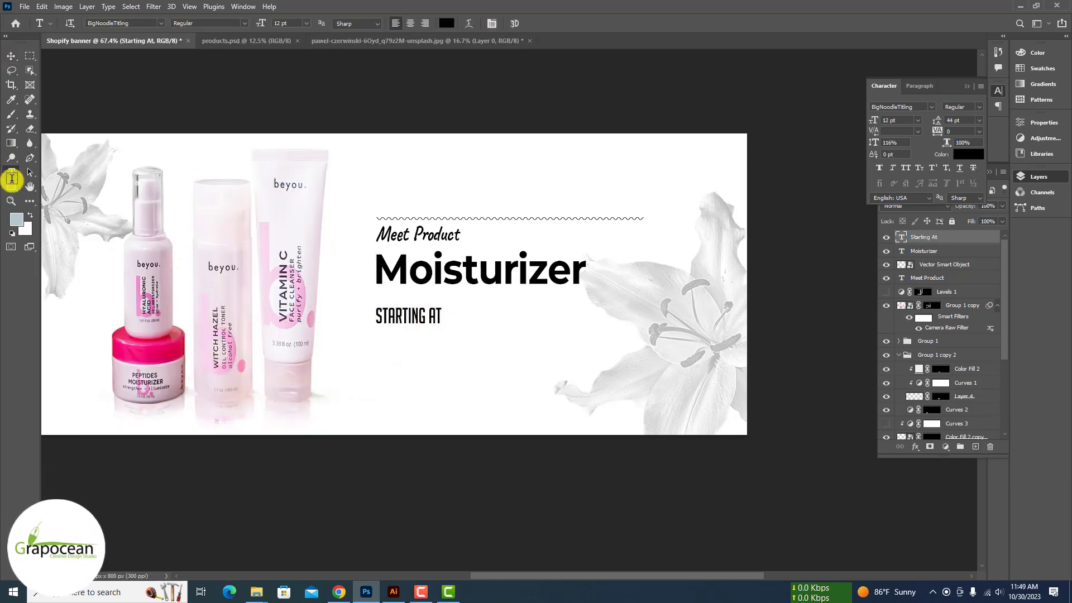
click(159, 23)
key(Down)
key(Down)
key(Down)
key(Down)
key(Down)
key(Down)
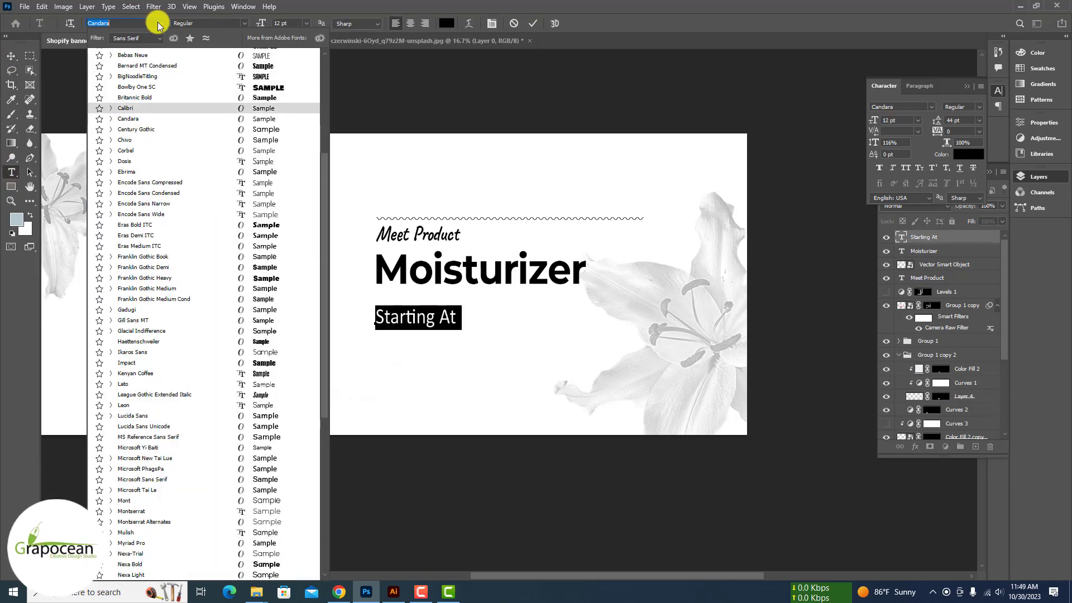
key(Down)
key(Down)
key(Down)
key(Down)
key(Down)
key(Down)
key(Down)
key(Down)
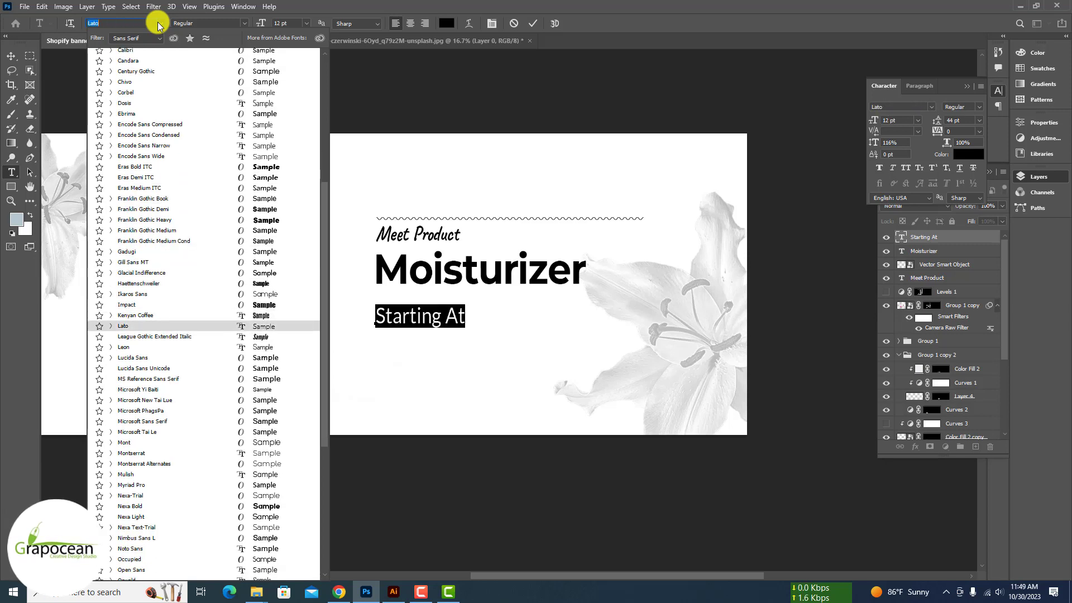
key(Down)
key(Down)
key(Down)
key(Down)
key(Down)
key(Down)
key(Return)
click(240, 23)
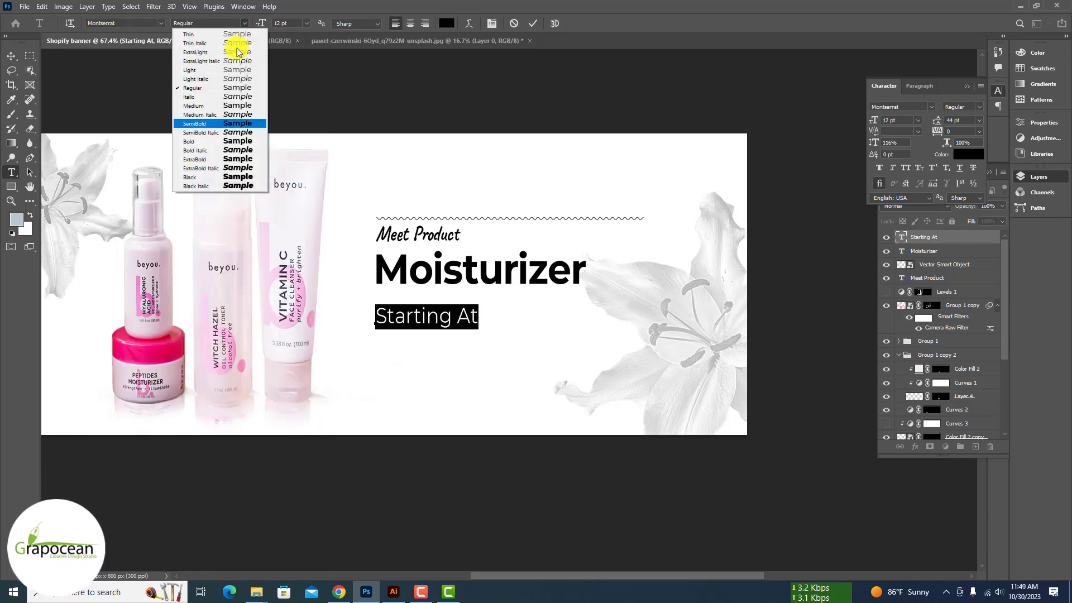
click(214, 121)
key(ctrl+Return)
click(465, 361)
text($10)
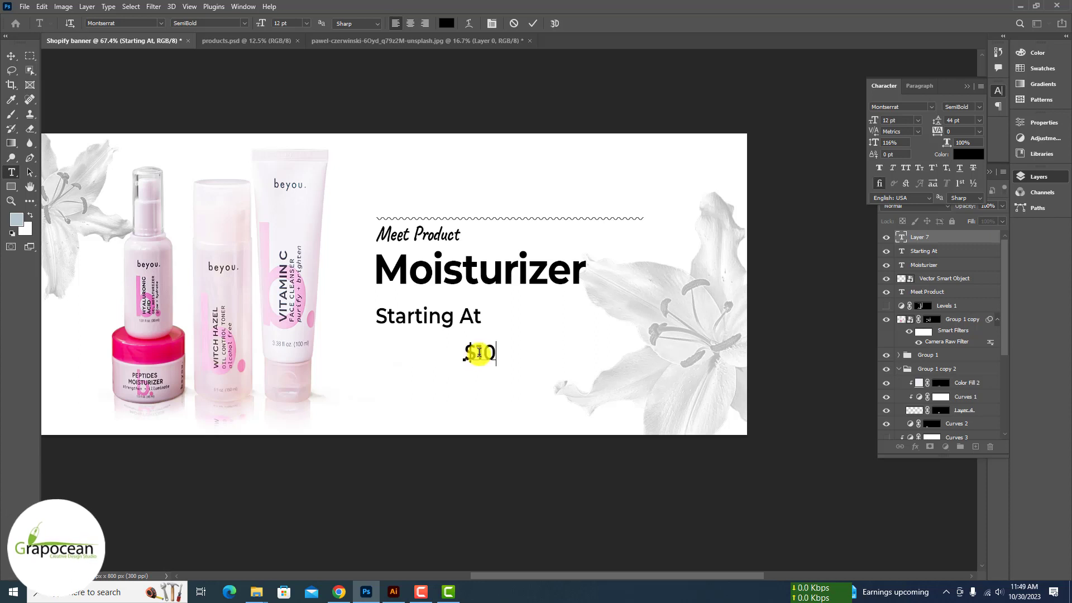
Add the 99 cents and make the dollar sign and 99 superscript in the price
click(933, 168)
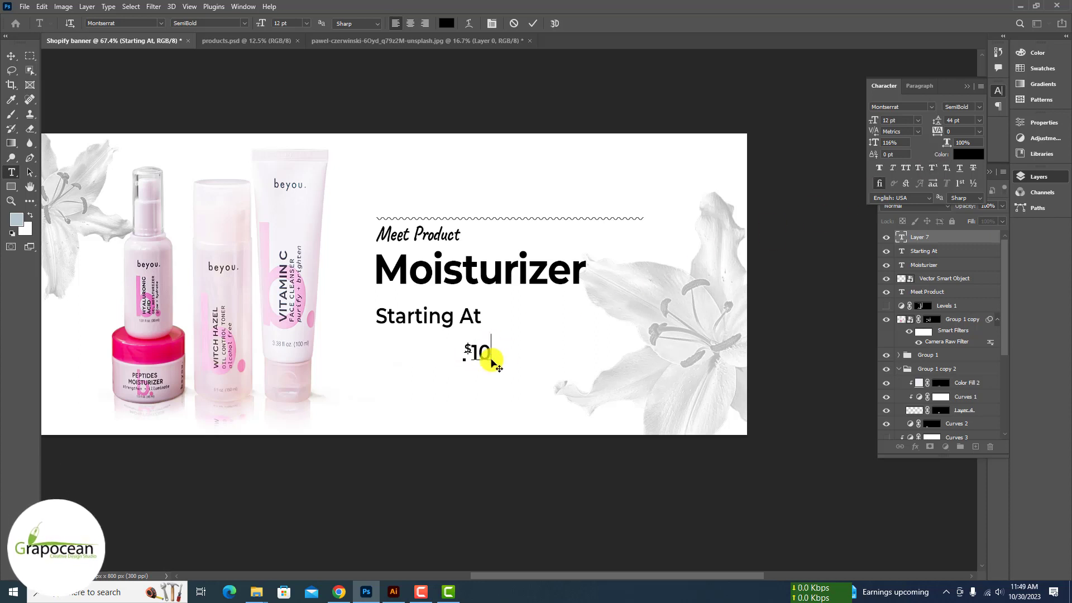
text(99)
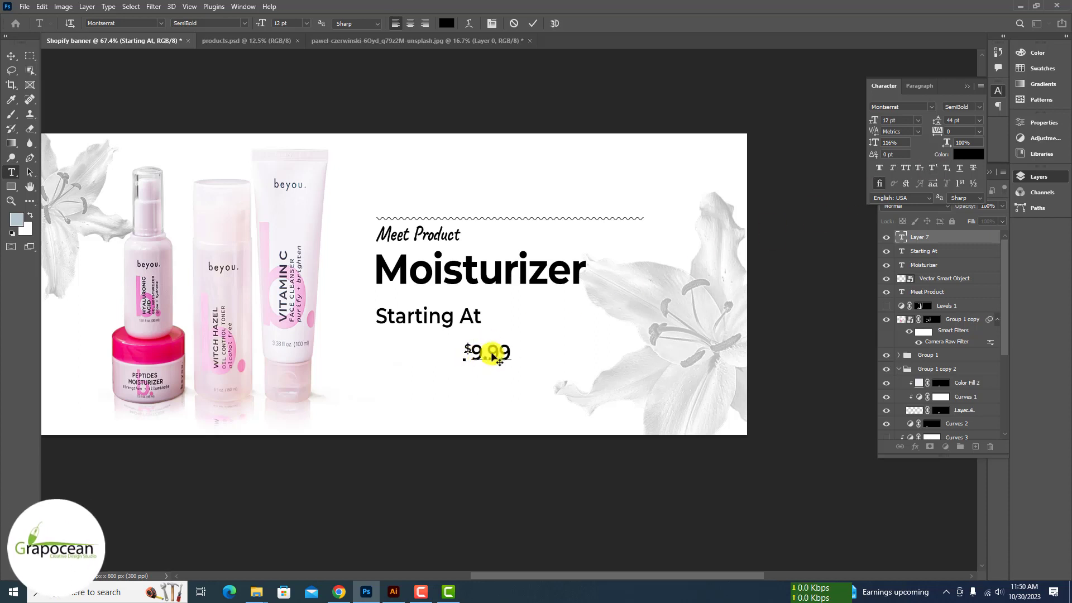
click(934, 169)
scroll(488, 337, up, 5)
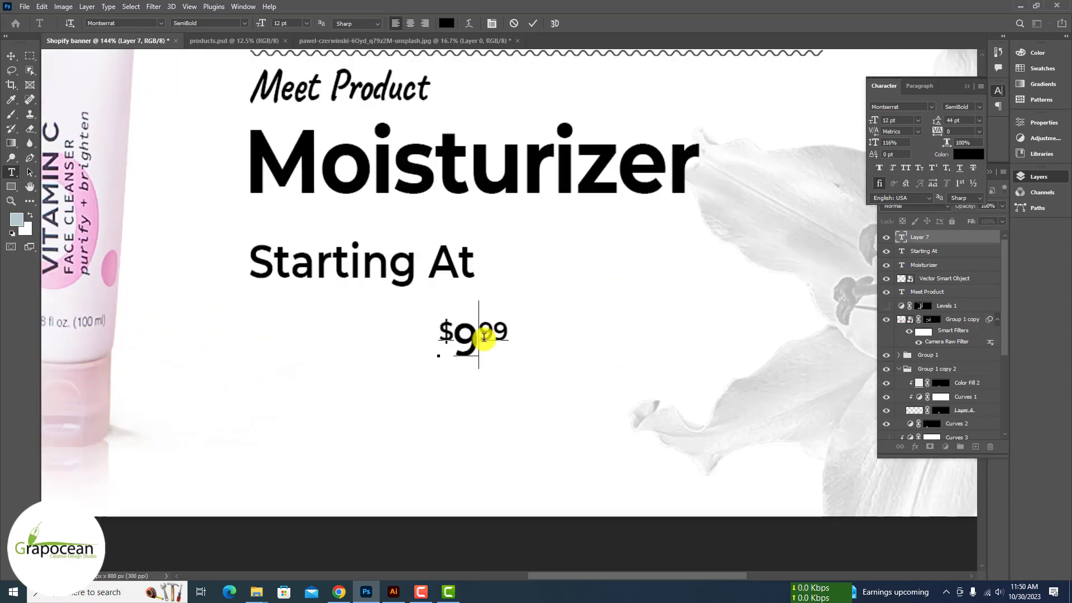
drag(454, 334, 438, 335)
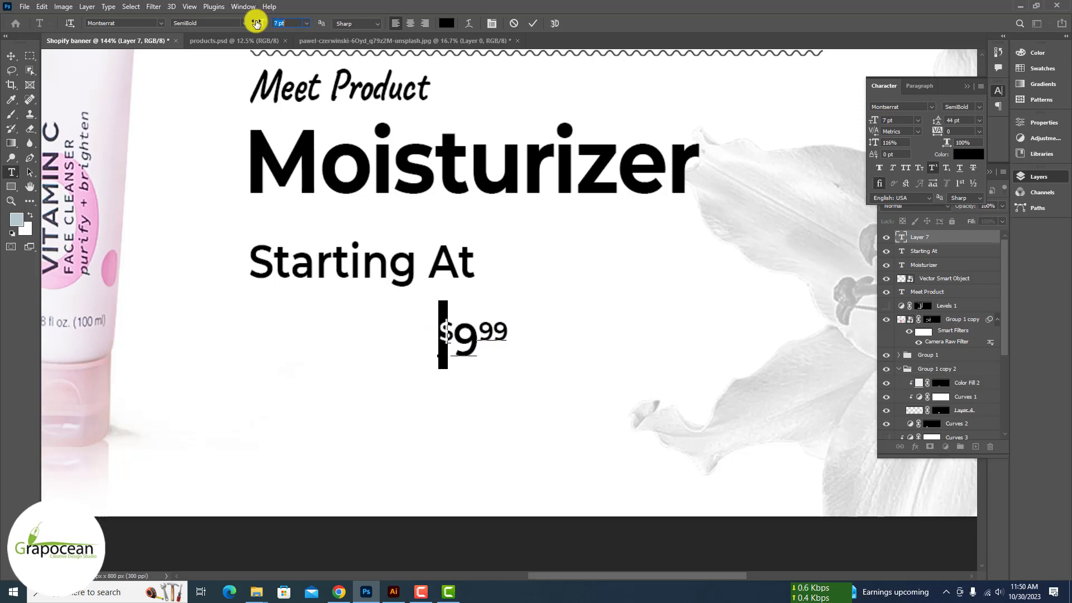
drag(510, 338, 477, 335)
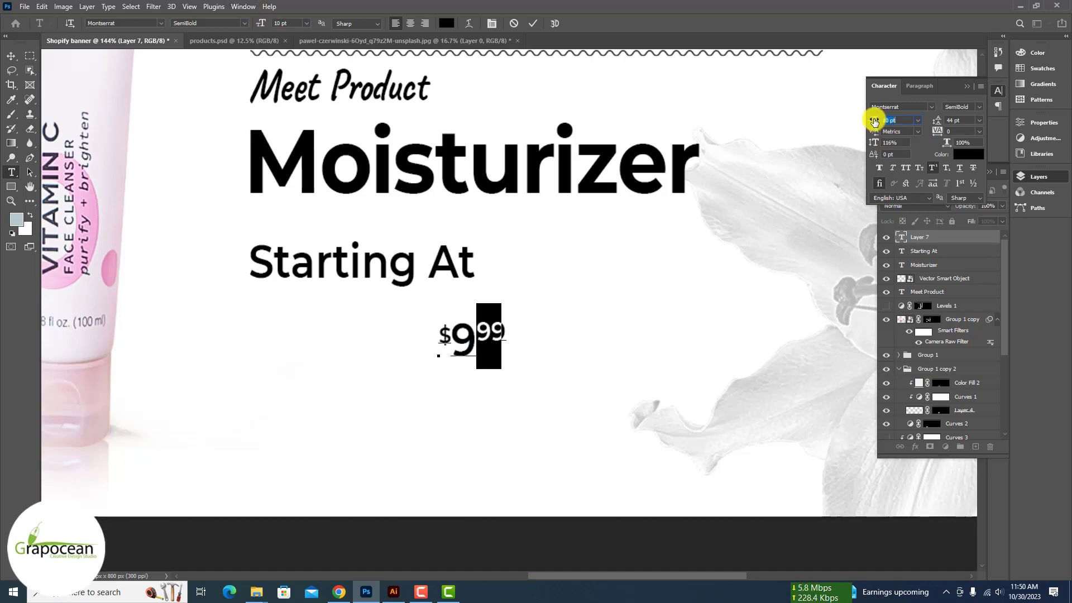
key(Escape)
key(v)
Enlarge the $10.99 price, place it beside Starting At, and delete a stray digit
mouse_move(488, 338)
mouse_down()
mouse_move(597, 253)
mouse_move(608, 255)
mouse_move(534, 306)
mouse_up()
key(ctrl+t)
alt+scroll(612, 246, down, 2)
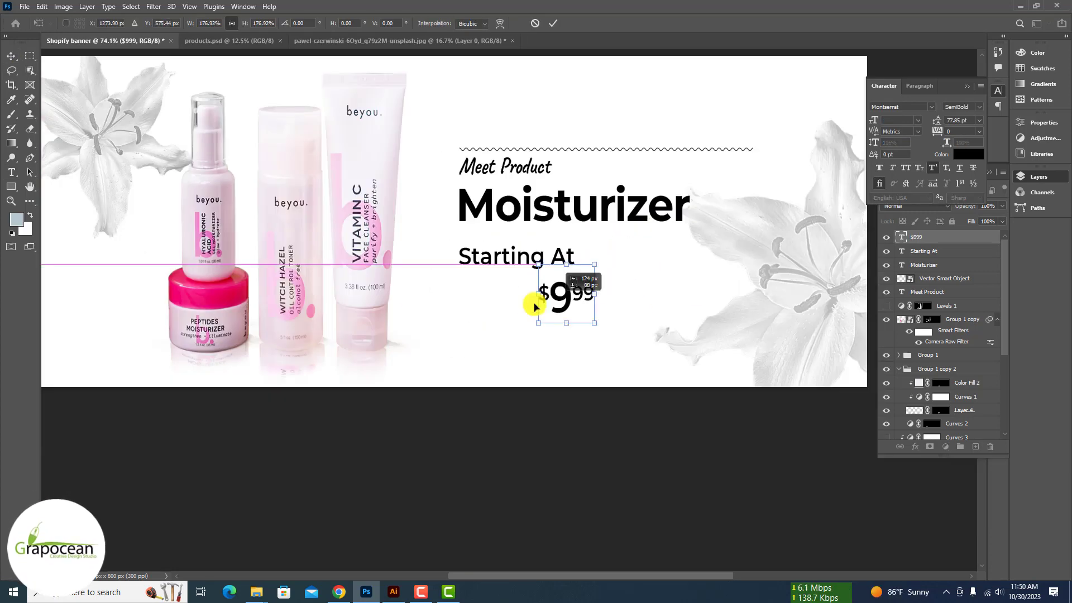
click(549, 23)
key(t)
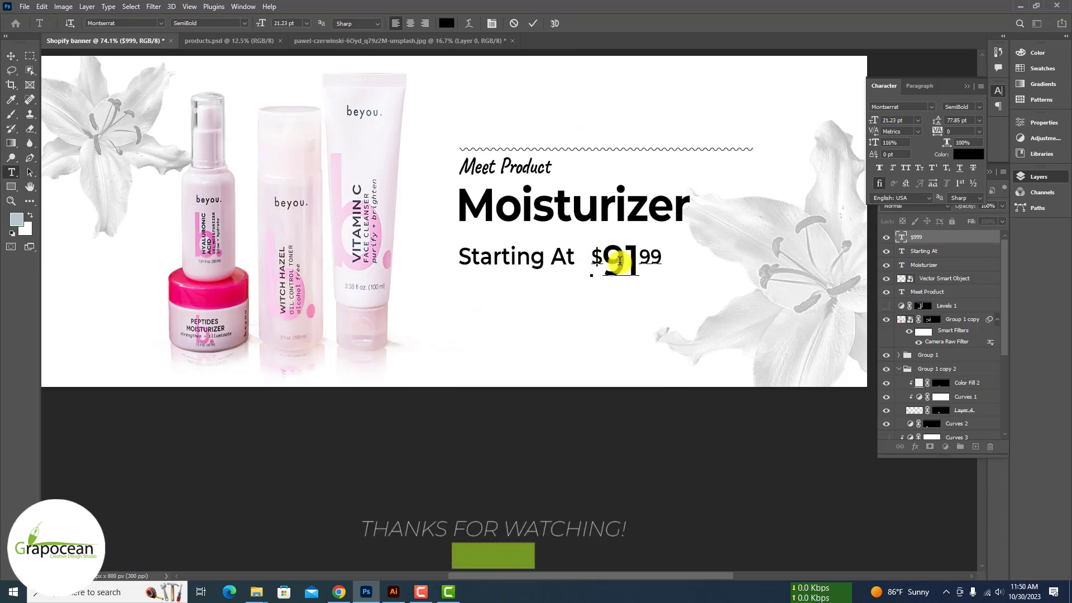
key(BackSpace)
click(13, 59)
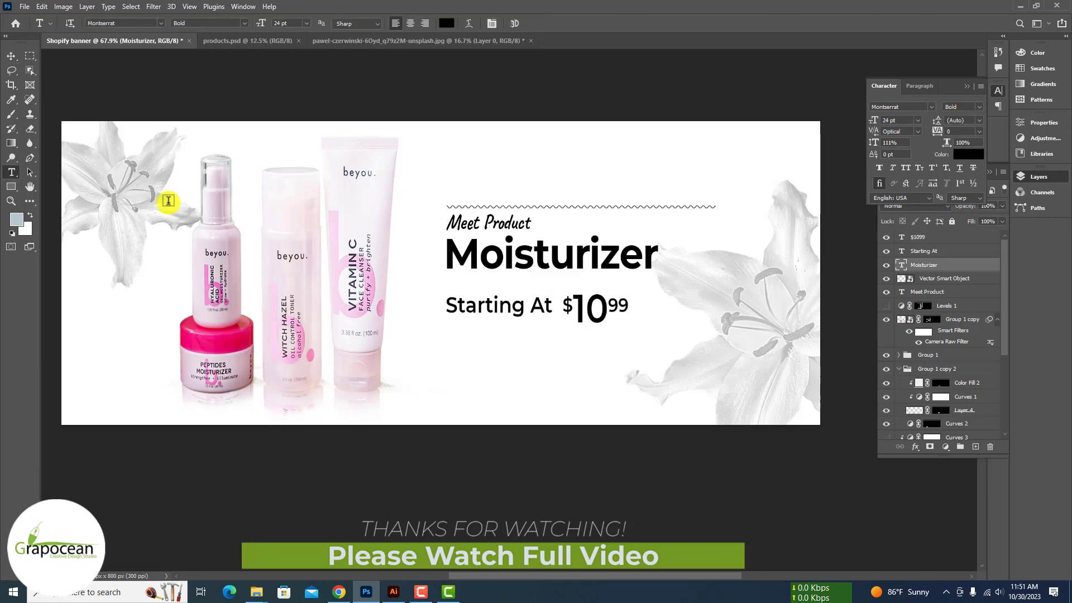
Draw a pink box with no outline behind the price
click(447, 22)
click(337, 224)
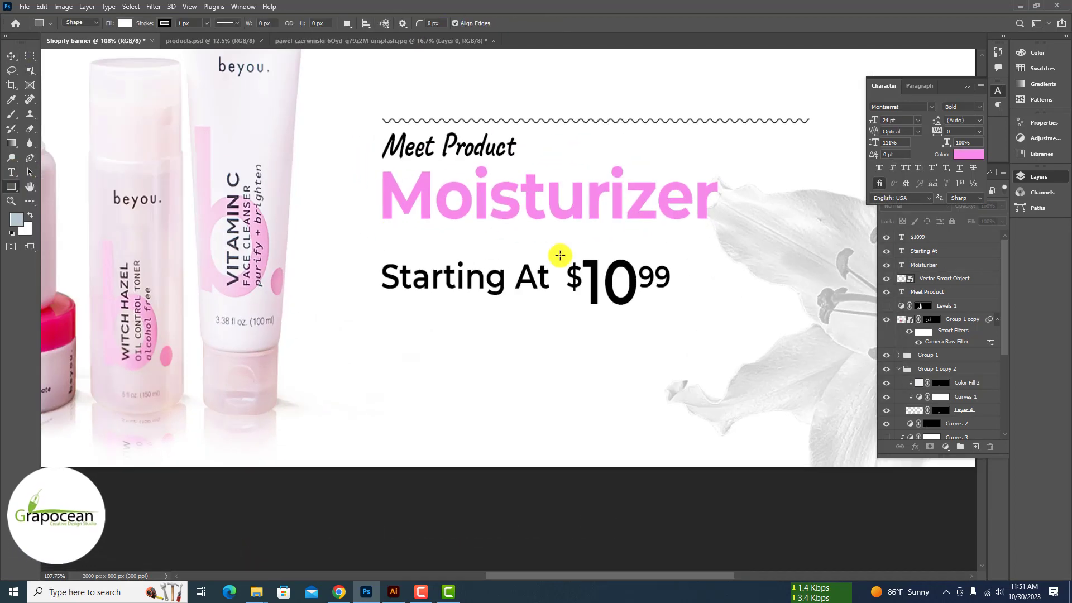
drag(559, 250, 684, 308)
key(v)
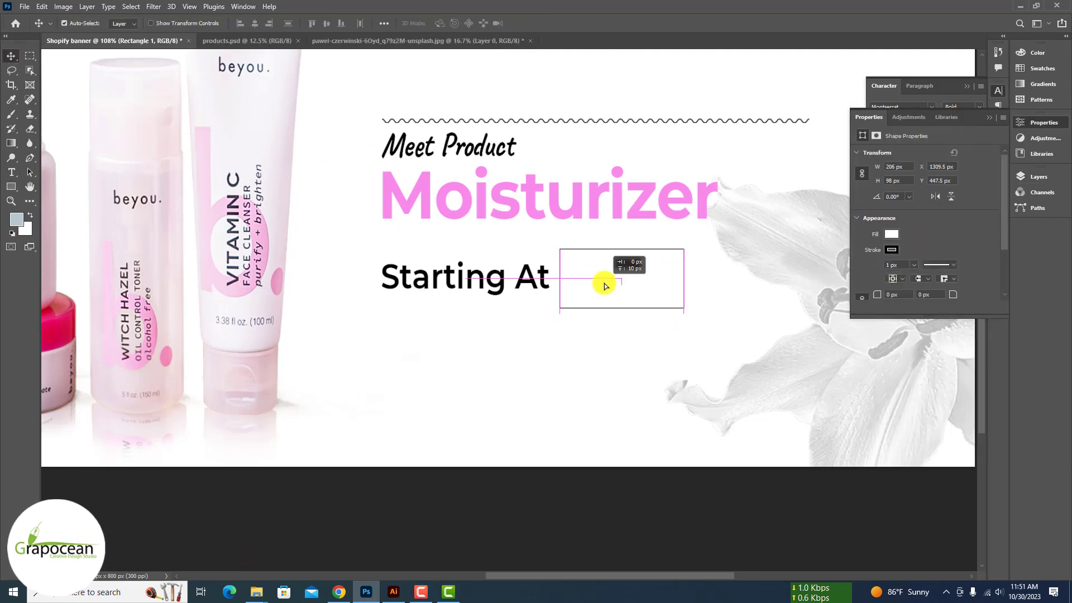
click(125, 23)
click(94, 82)
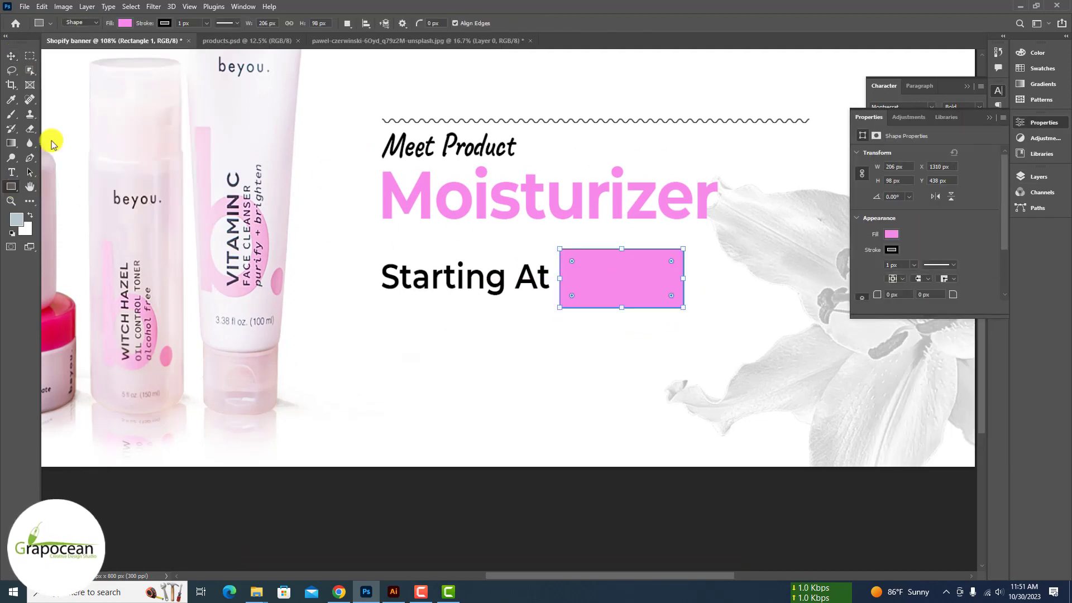
click(164, 23)
click(98, 44)
click(11, 56)
Turn the $10.99 price text white (#FFFFFF)
ctrl+click(661, 314)
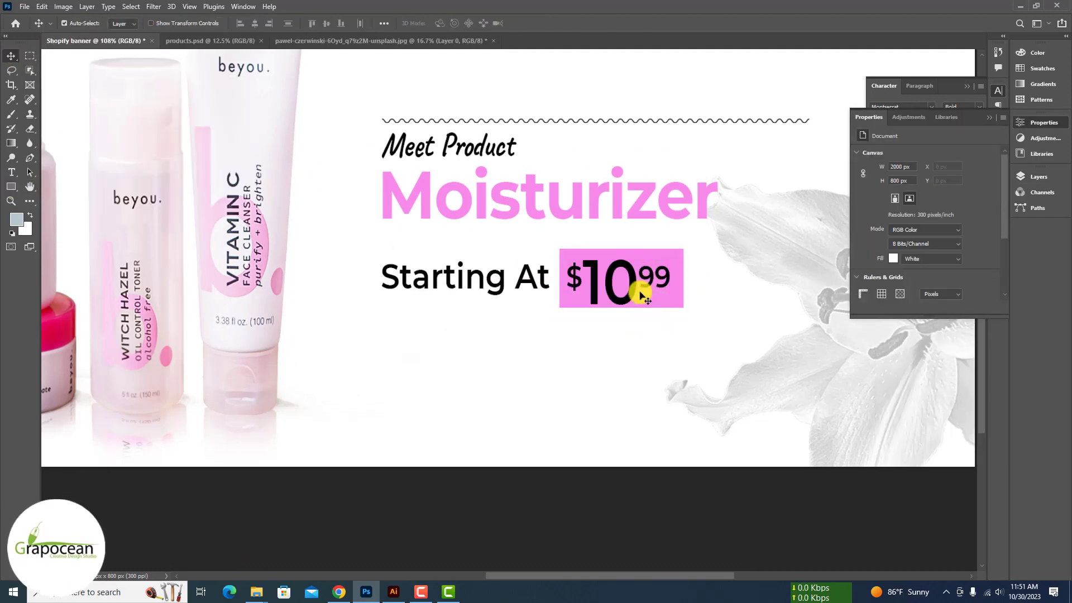
click(634, 280)
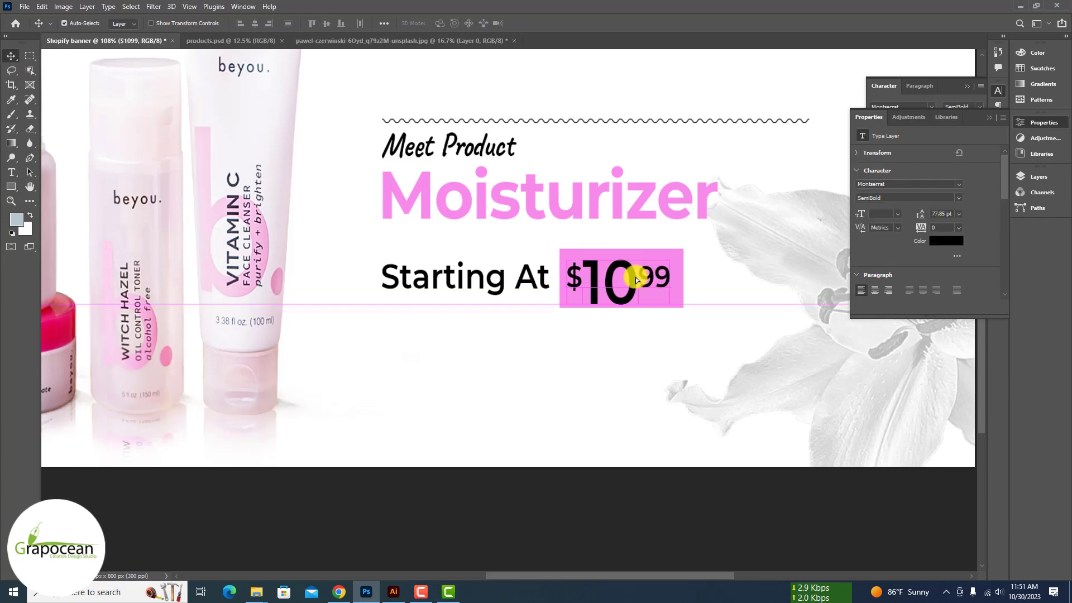
key(t)
key(Return)
click(447, 23)
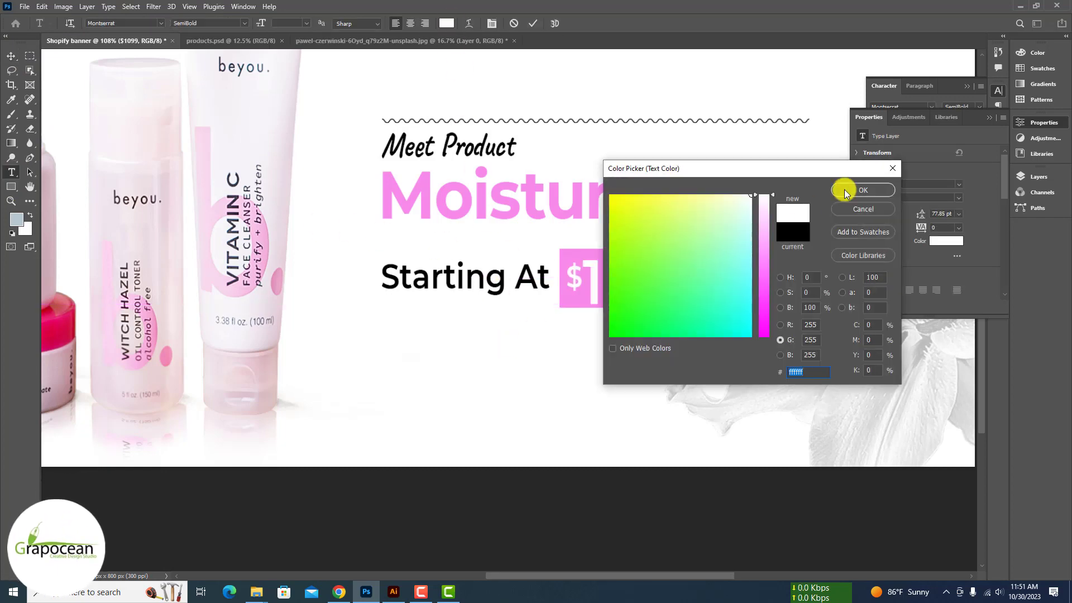
click(842, 187)
key(v)
scroll(565, 455, down, 5)
scroll(491, 318, up, 5)
scroll(510, 383, down, 3)
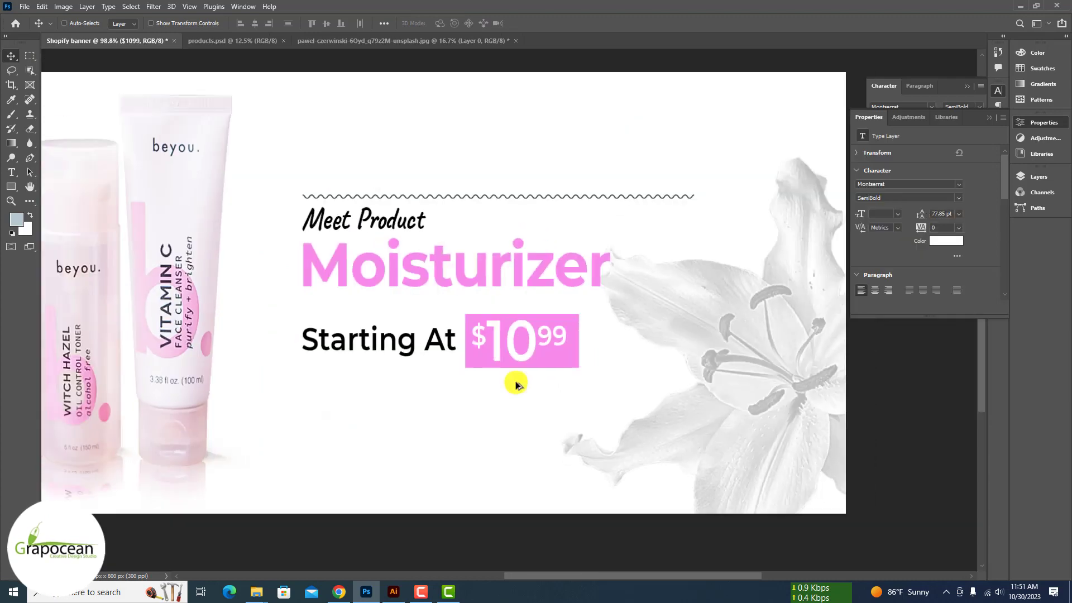
scroll(545, 294, up, 2)
scroll(548, 280, up, 2)
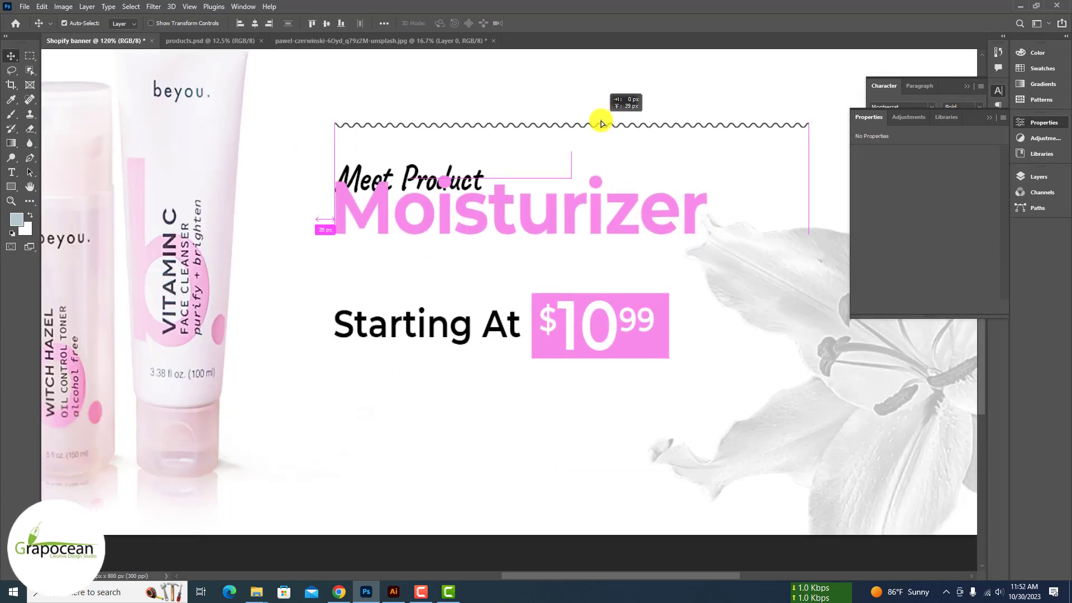
Duplicate the wavy divider down under Moisturizer and shorten the copy
scroll(607, 58, up, 2)
mouse_move(614, 214)
mouse_down()
mouse_move(614, 414)
mouse_move(611, 337)
mouse_up()
key(ctrl+t)
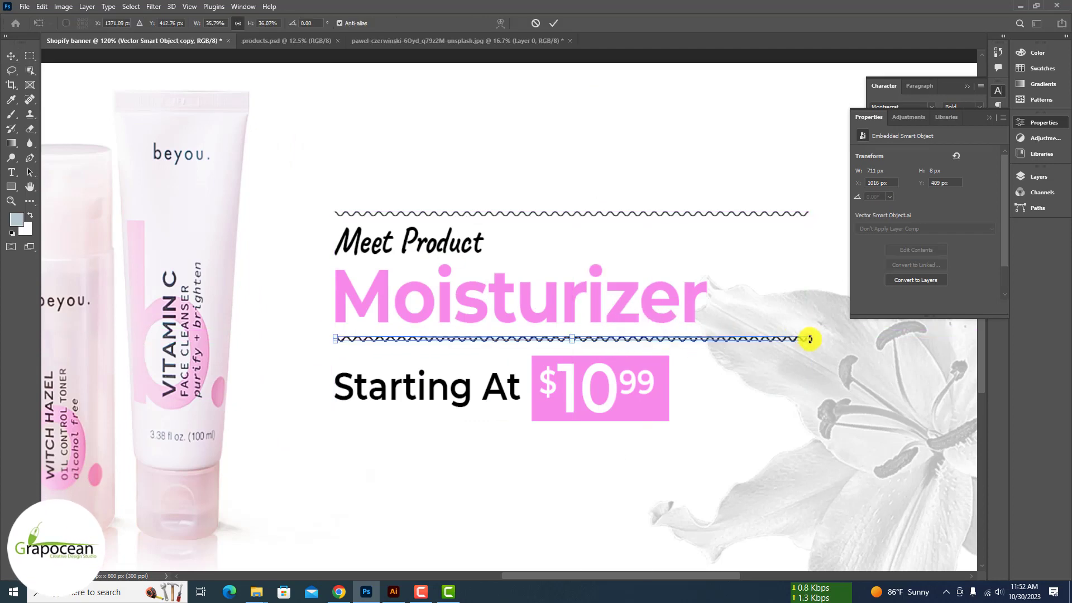
drag(694, 341, 527, 338)
click(554, 23)
scroll(601, 541, down, 3)
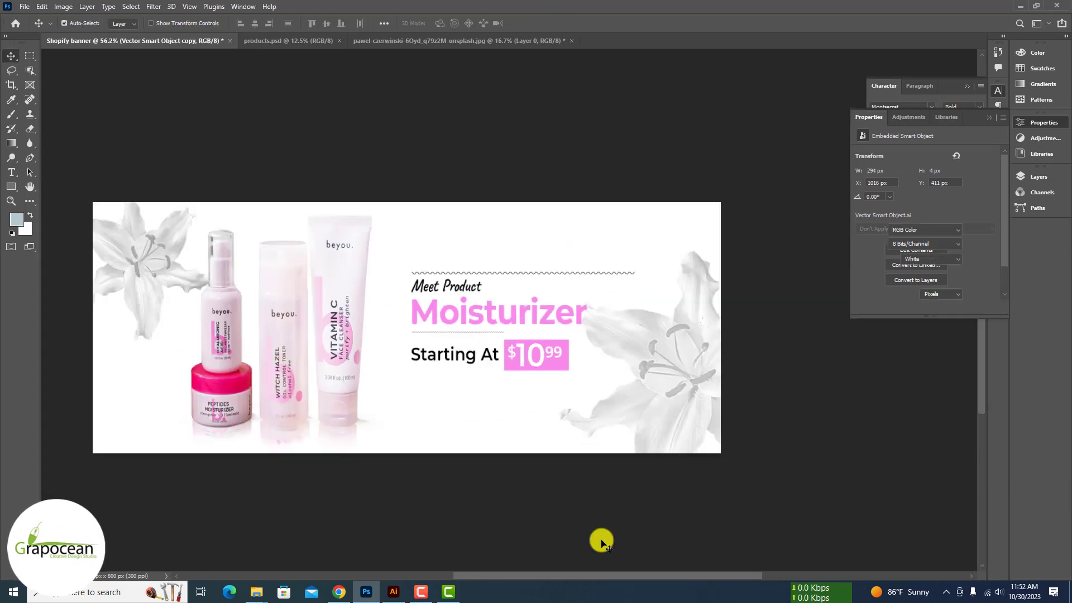
scroll(546, 222, up, 4)
Shorten the top wavy divider to about 485 px, remove stray placeholder text, and zoom out
click(568, 212)
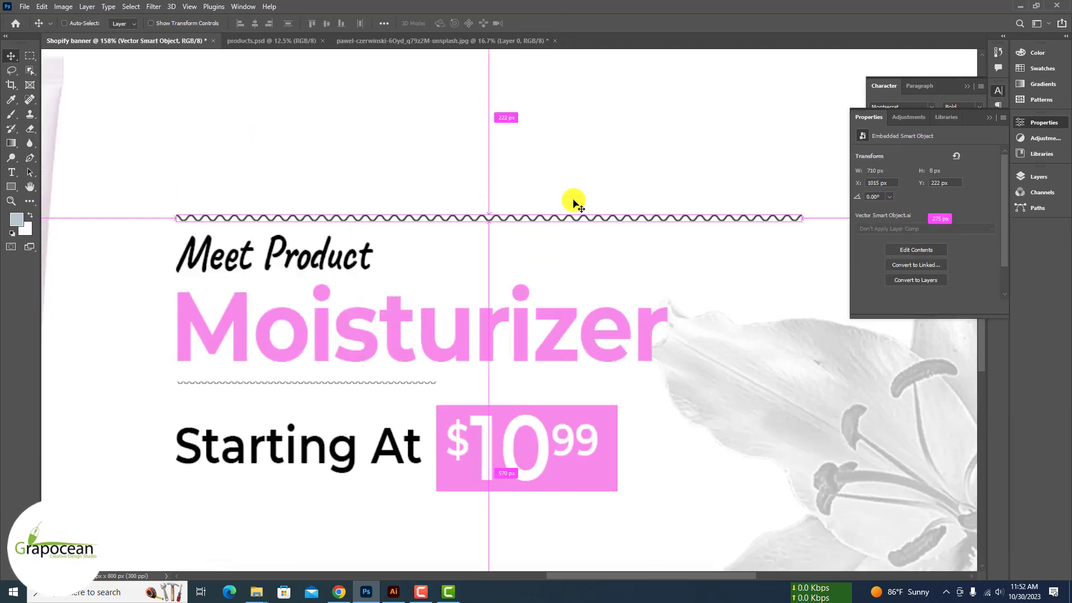
key(t)
key(ctrl+t)
mouse_move(802, 217)
mouse_down()
mouse_move(605, 229)
mouse_move(538, 219)
mouse_up()
click(553, 23)
key(ctrl+0)
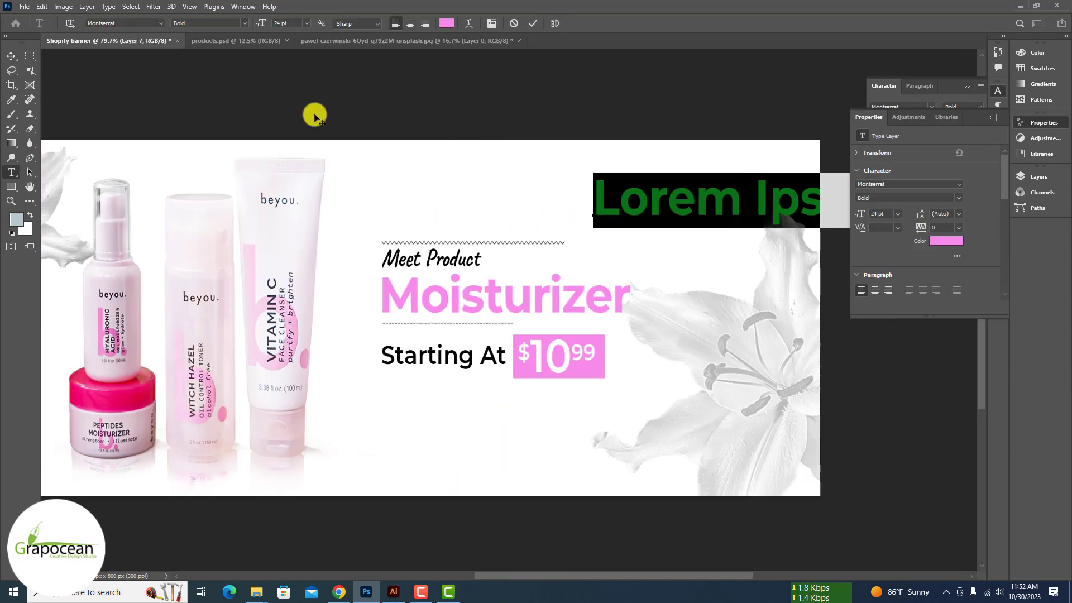
key(Escape)
key(v)
key(Delete)
key(ctrl+minus)
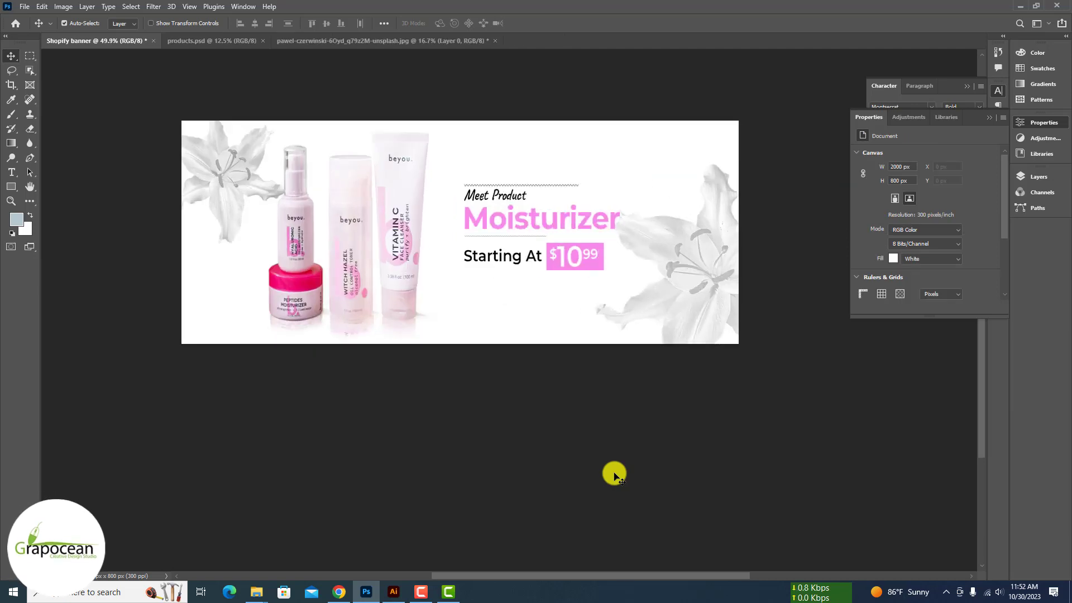
Type the 'Get Yours' button label beside the white rectangle and colour it black (000000)
key(ctrl+plus)
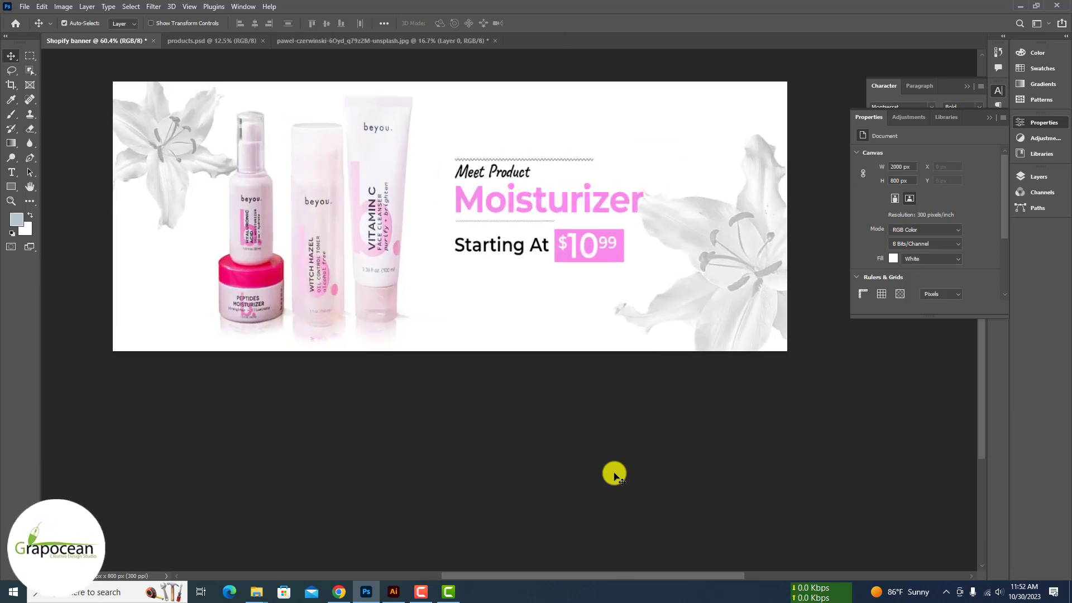
key(ctrl+plus)
key(ctrl+plus)
key(u)
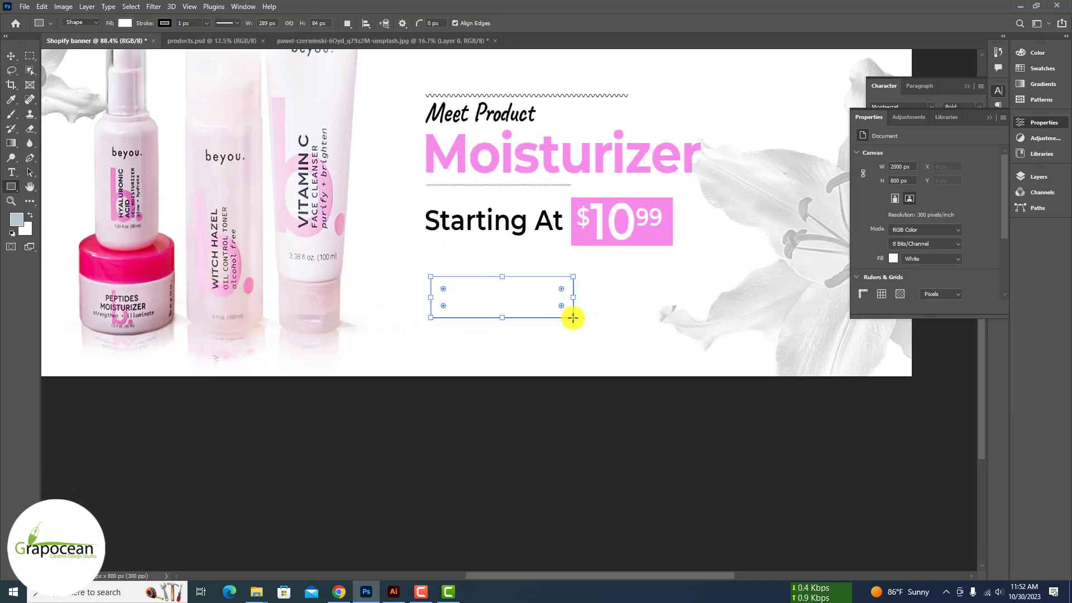
key(t)
click(644, 312)
text(Get You)
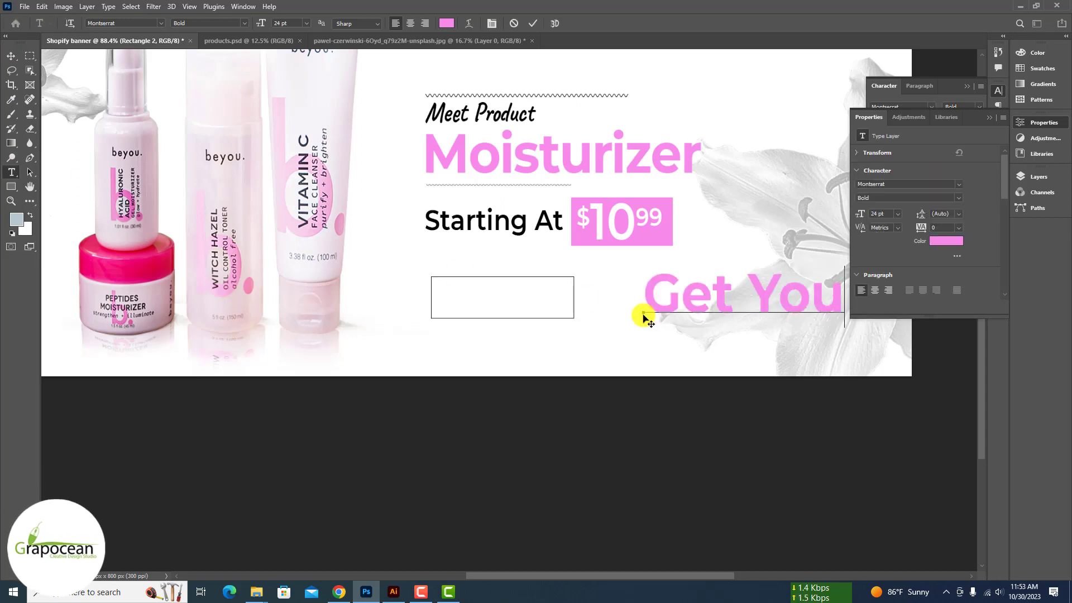
key(ctrl+a)
click(447, 23)
text(000000)
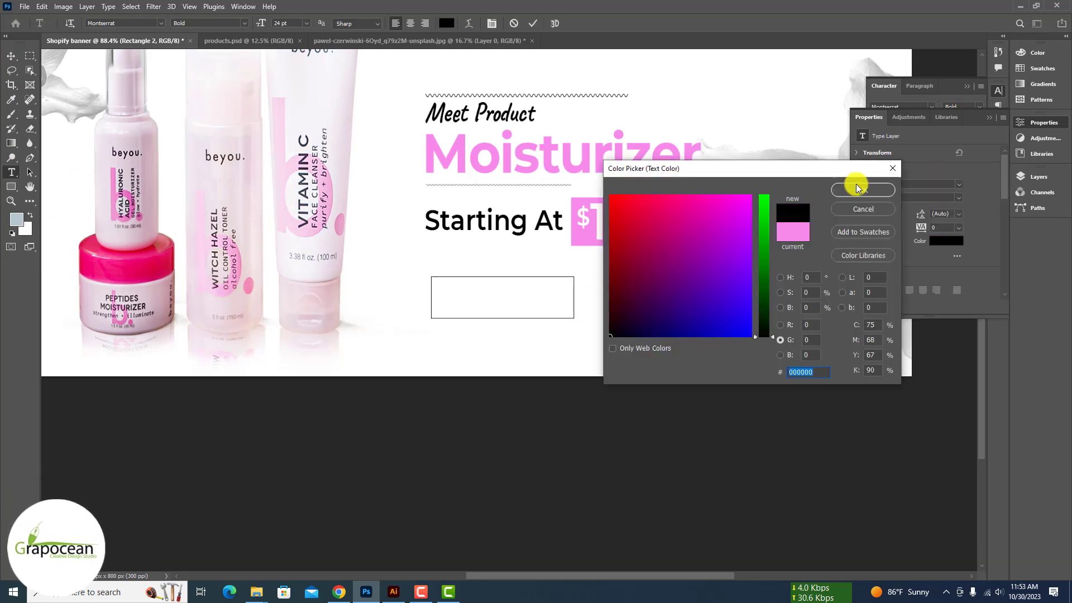
click(863, 186)
Reduce the Get Yours text size and move it into the white rectangle
drag(260, 23, 124, 40)
key(ctrl+Return)
key(v)
drag(726, 311, 528, 301)
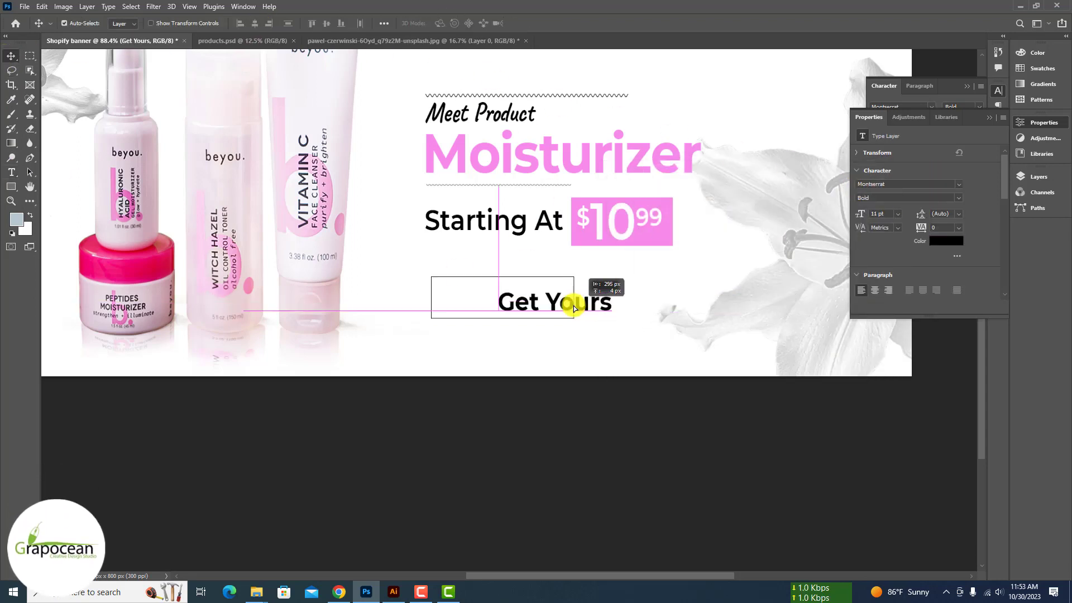
scroll(530, 304, up, 2)
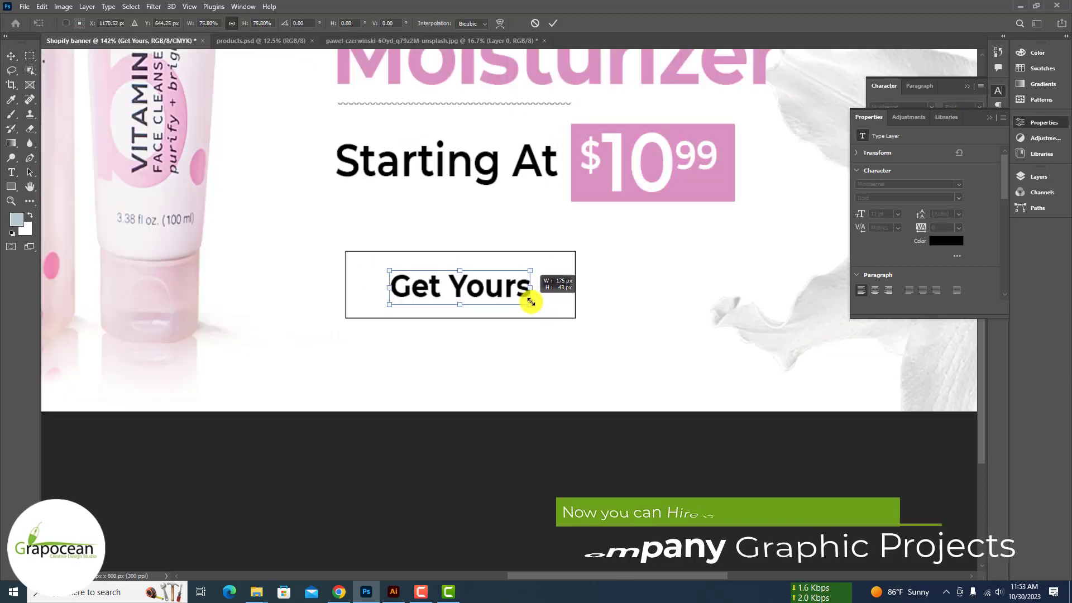
scroll(530, 301, up, 3)
scroll(526, 445, down, 5)
scroll(589, 338, up, 5)
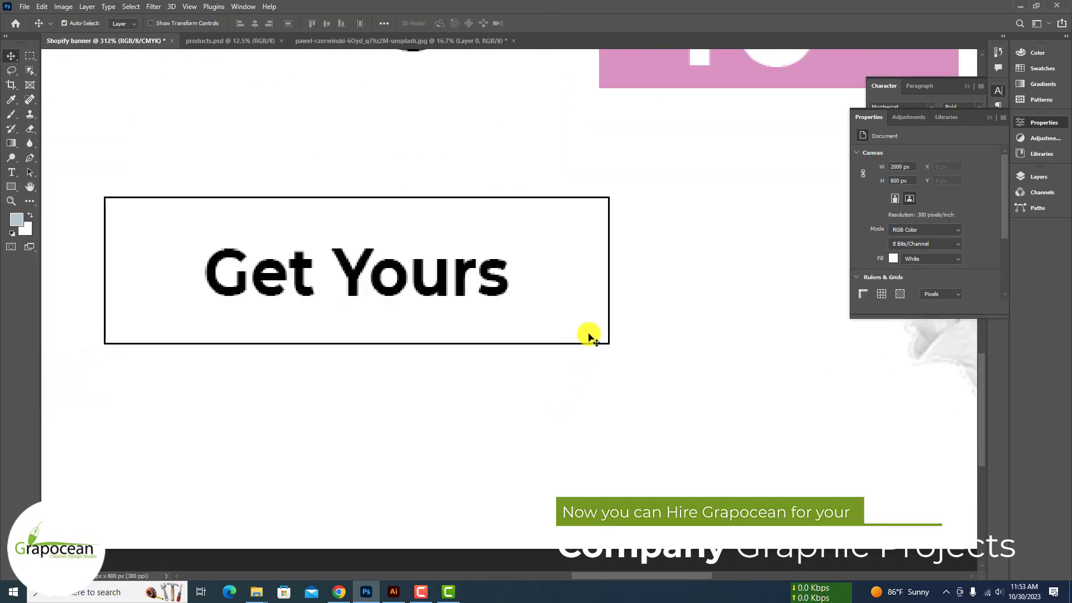
Narrow the white button rectangle to fit the Get Yours label
click(610, 287)
key(ctrl+t)
drag(609, 269, 565, 269)
click(545, 23)
scroll(498, 275, up, 2)
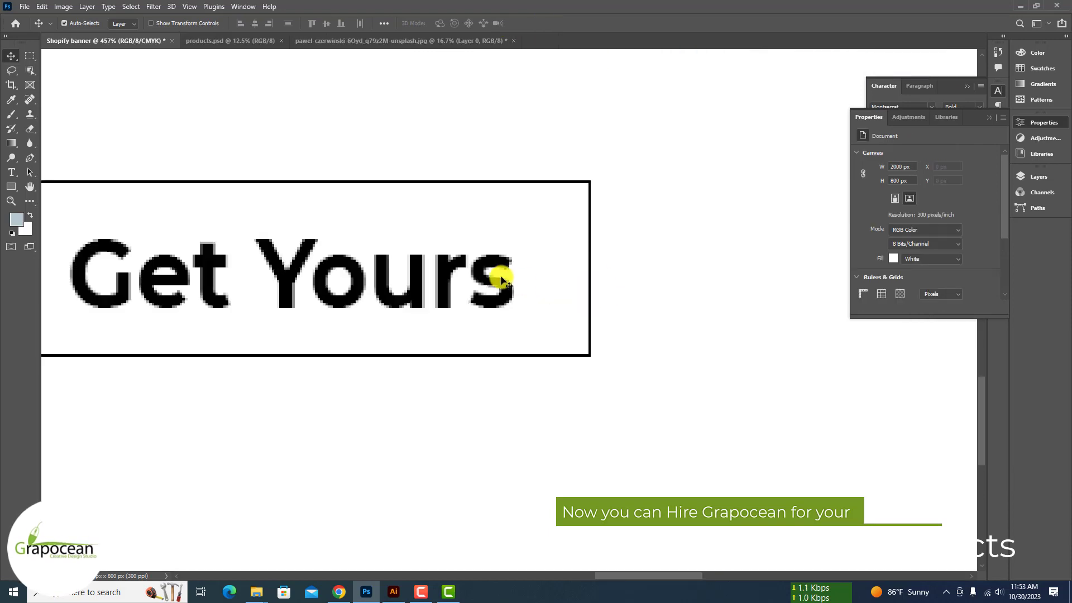
scroll(544, 293, down, 3)
scroll(544, 293, down, 1)
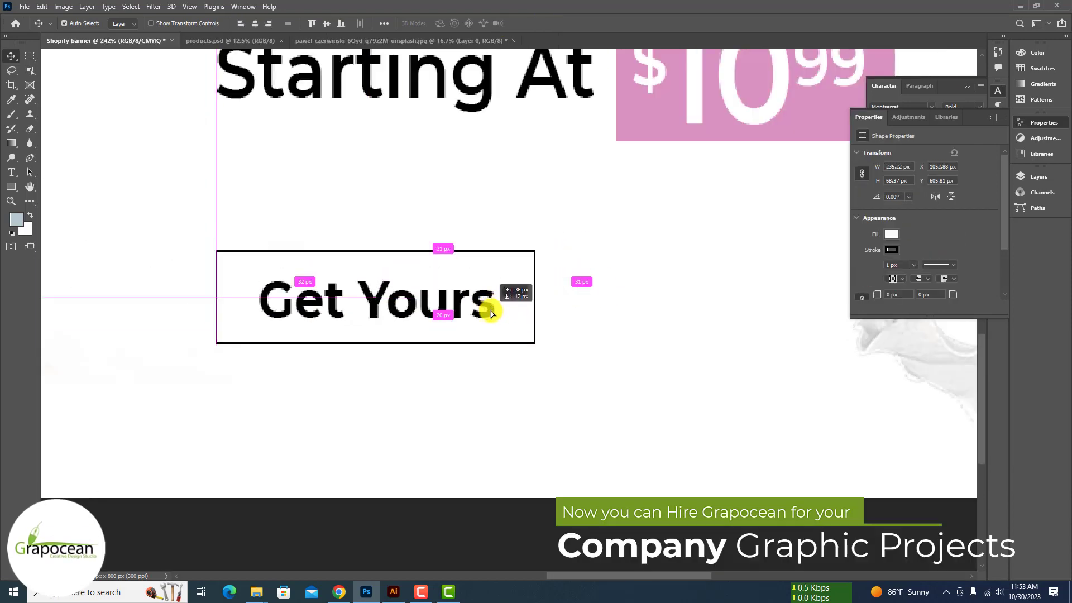
scroll(490, 306, down, 4)
scroll(524, 507, up, 2)
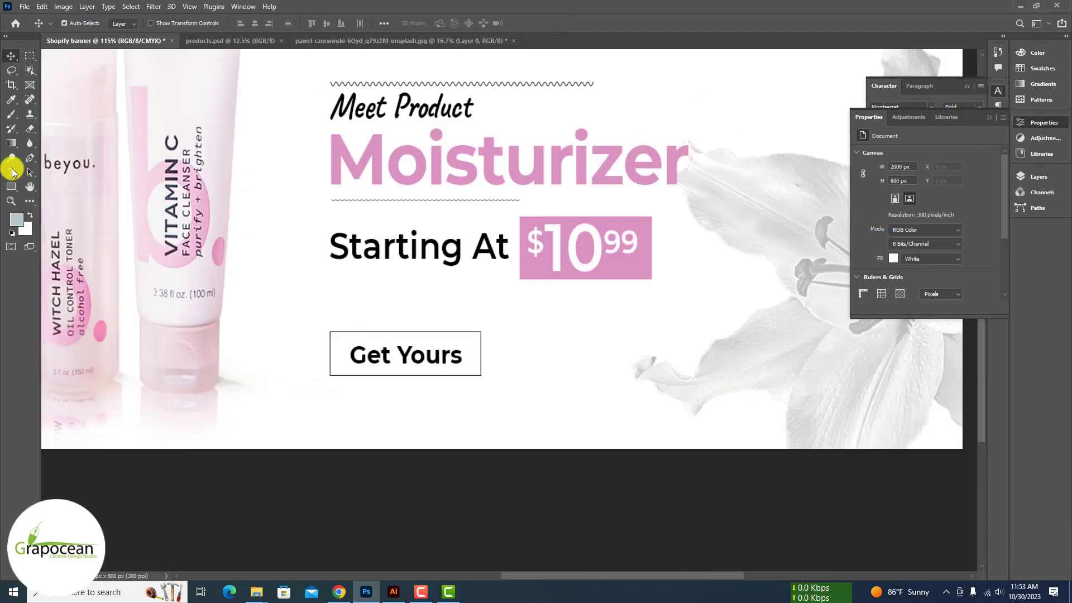
Move the Starting At text up and shift the pink price box left
click(11, 172)
click(483, 256)
key(ctrl+a)
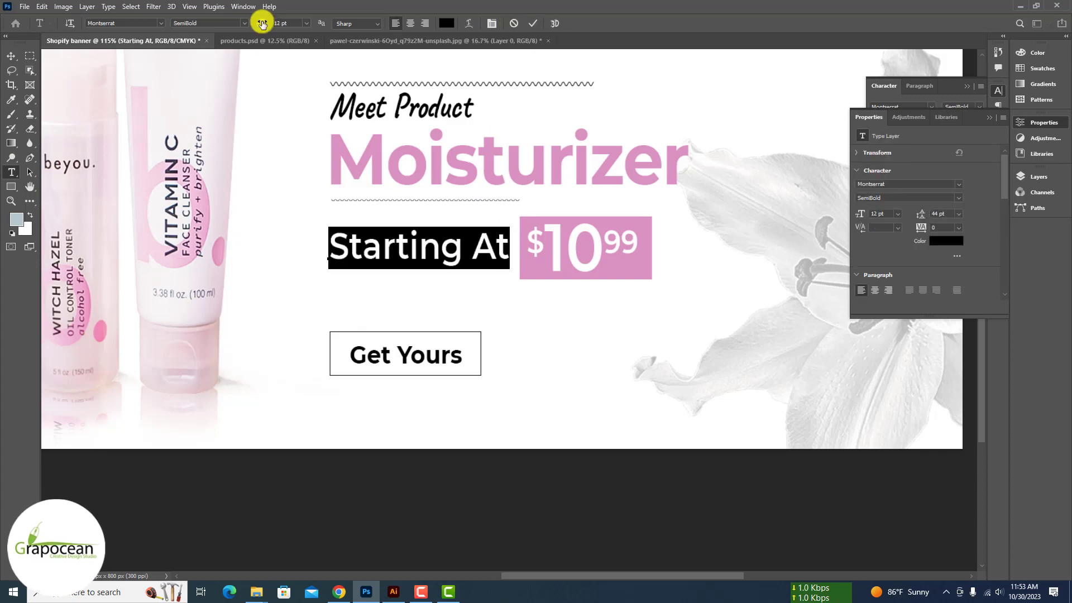
click(11, 56)
drag(416, 256, 420, 235)
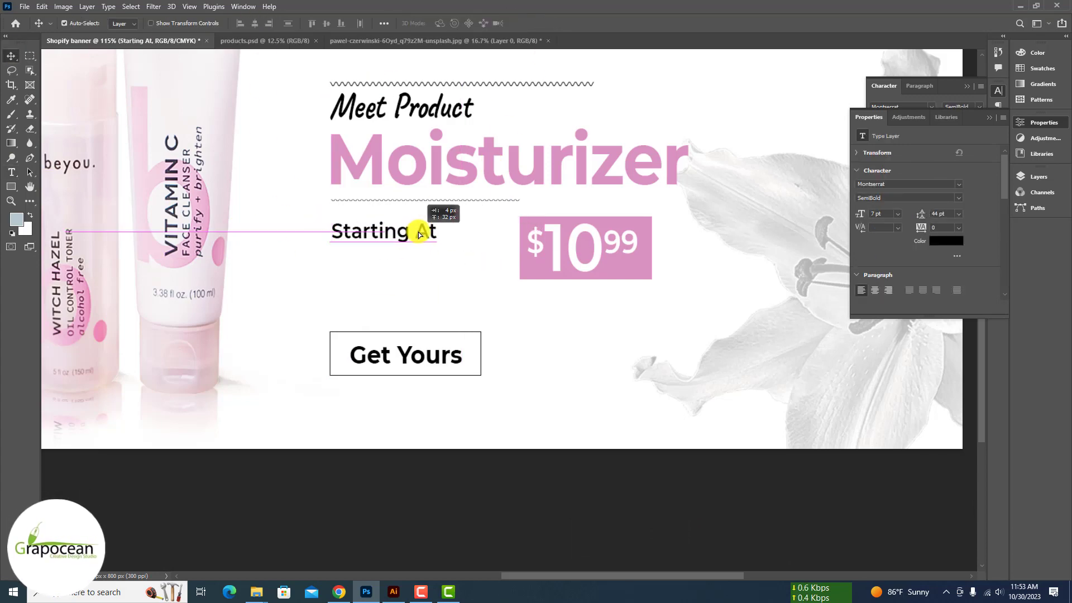
mouse_move(538, 273)
mouse_down()
mouse_move(642, 220)
mouse_move(451, 272)
mouse_up()
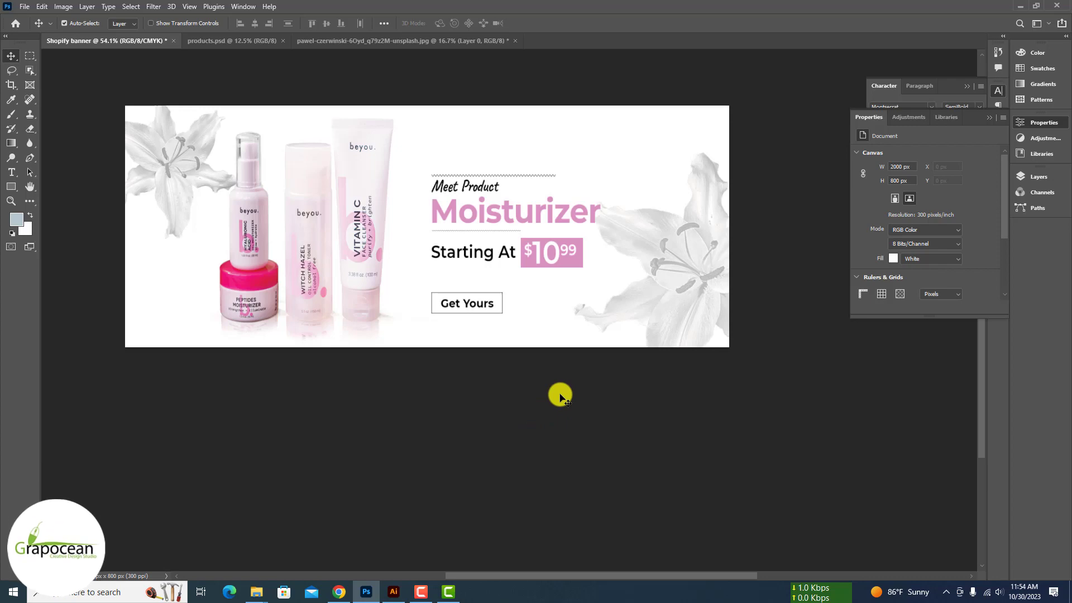
Drag the lower wavy divider beneath Starting At, then zoom out to show the whole banner
scroll(560, 396, down, 2)
scroll(560, 397, up, 3)
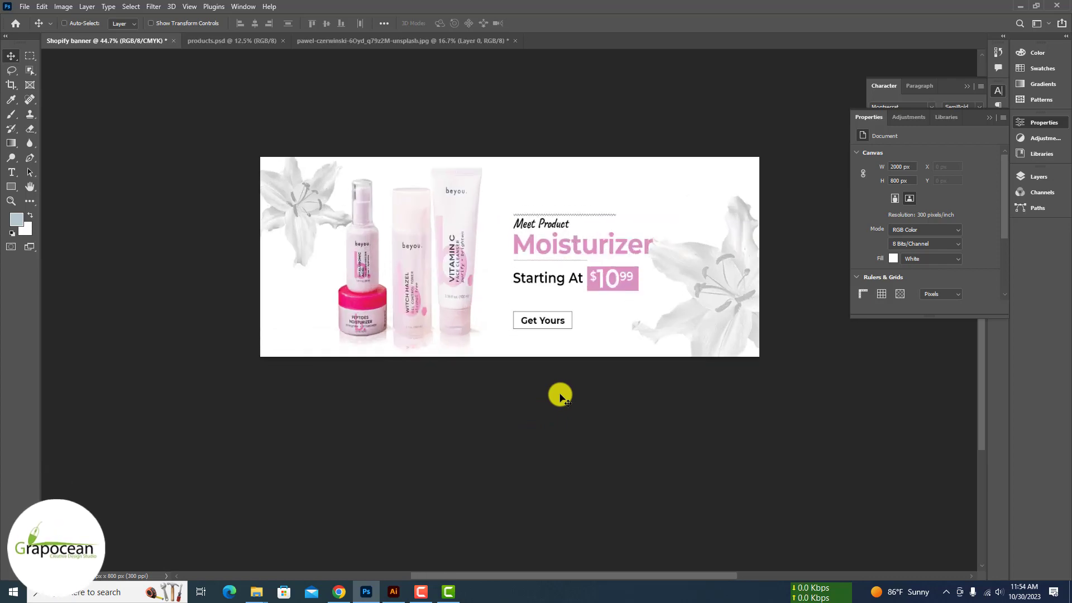
scroll(559, 287, up, 3)
scroll(552, 224, up, 3)
click(551, 224)
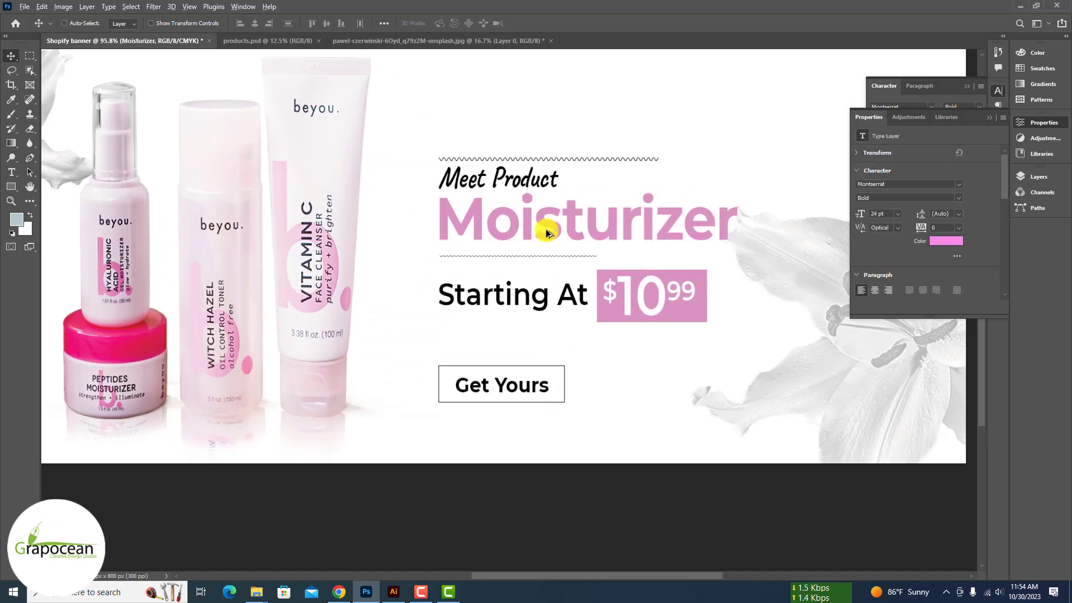
scroll(552, 224, up, 3)
mouse_move(510, 254)
mouse_down()
mouse_move(670, 434)
mouse_move(507, 386)
mouse_up()
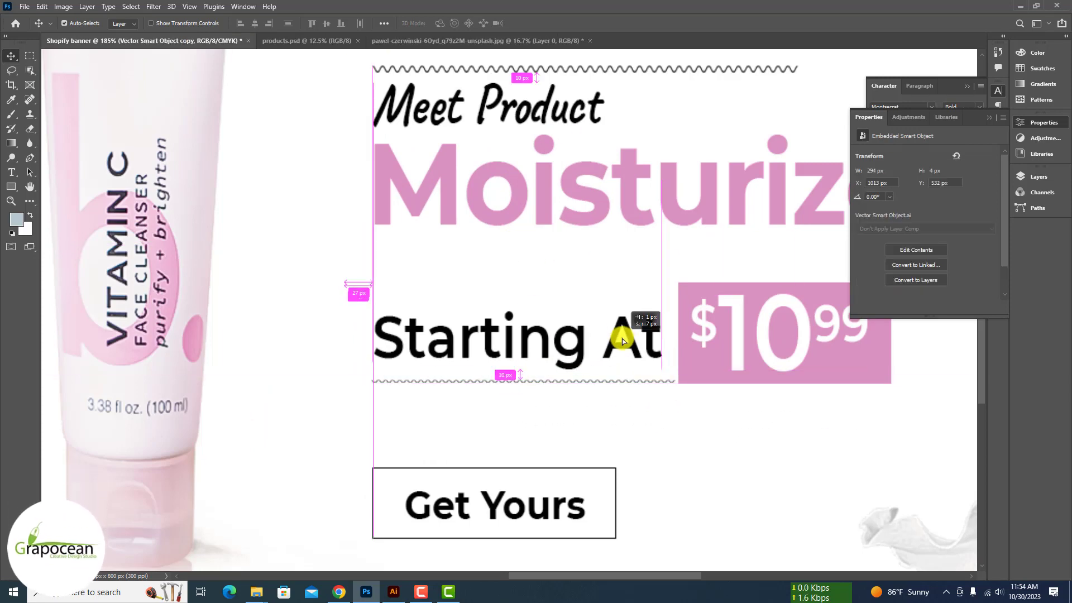
click(874, 371)
key(ctrl+0)
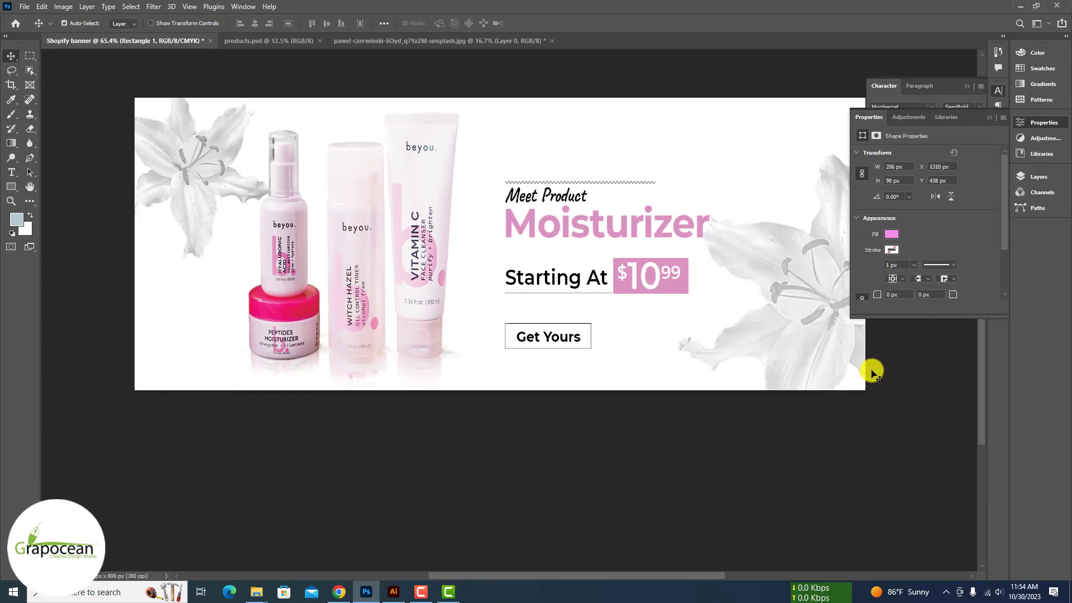
key(ctrl+minus)
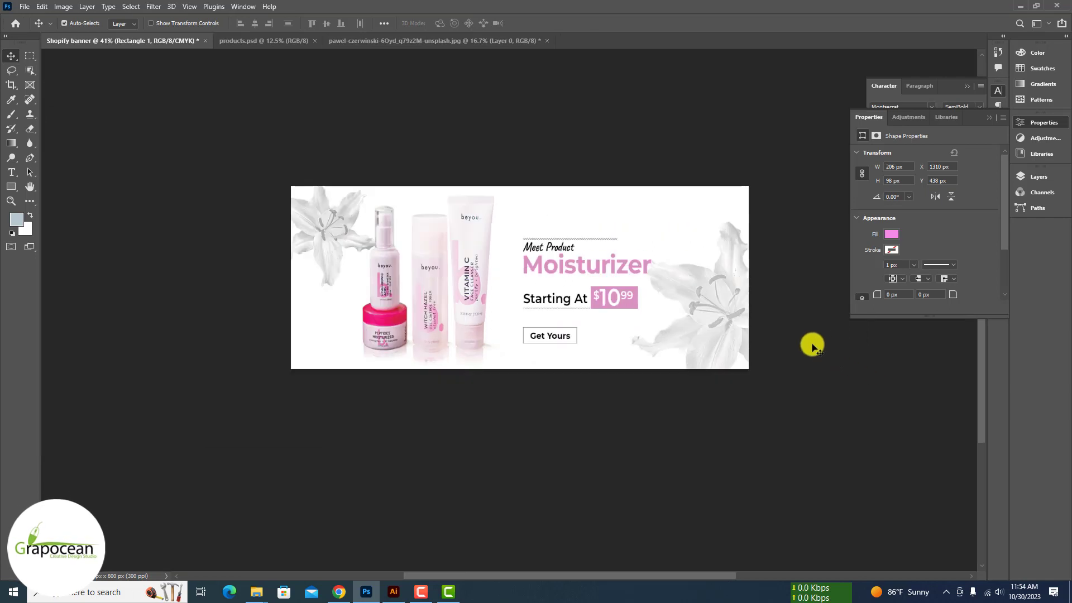
Reposition and enlarge the right lily, duplicate it, and rotate the copy
drag(718, 306, 698, 297)
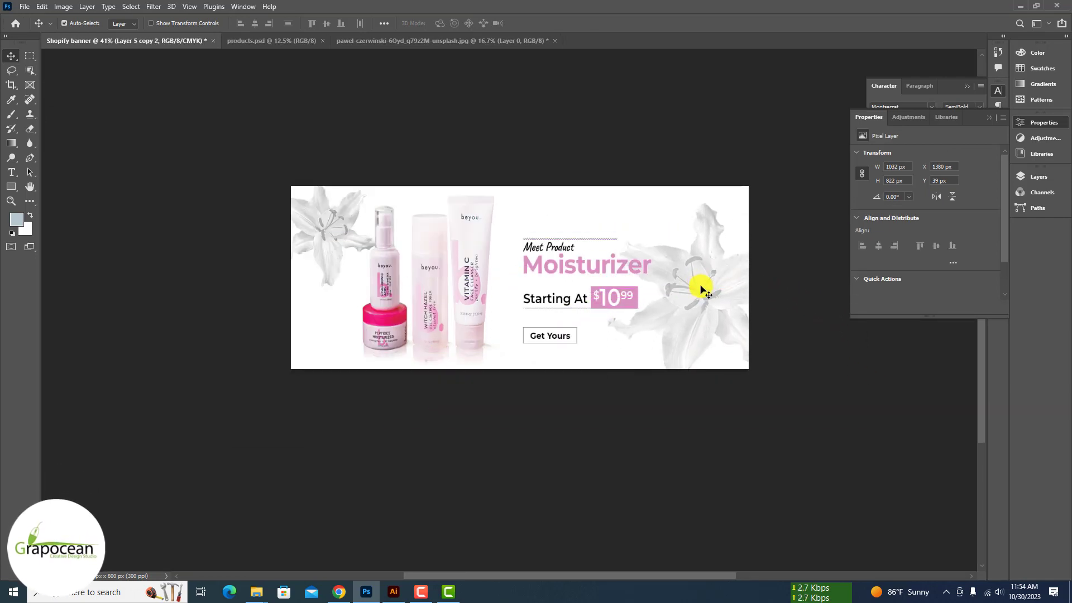
drag(844, 383, 914, 410)
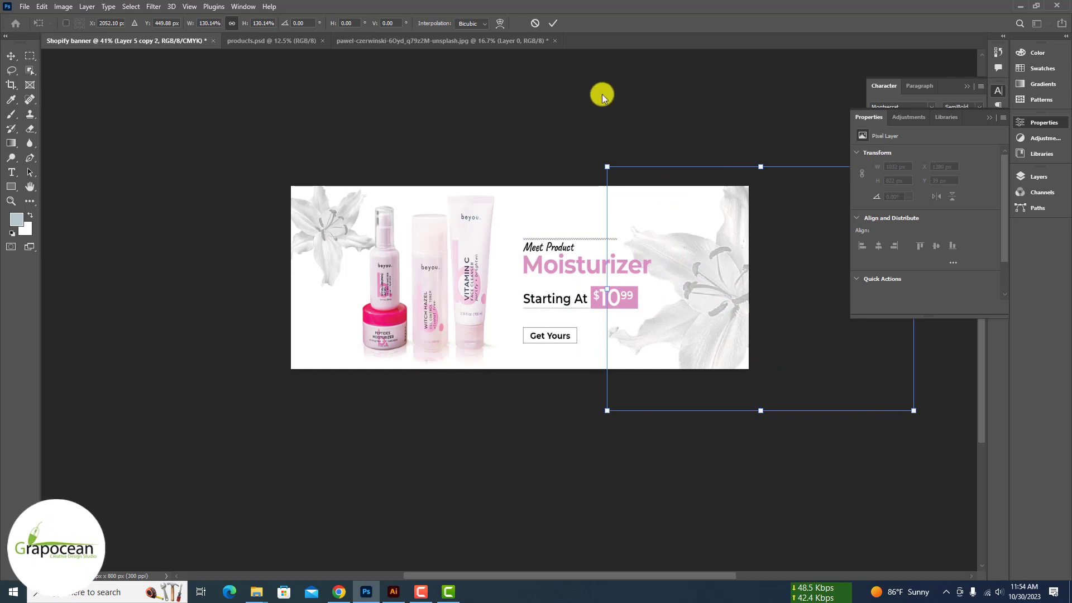
key(ctrl+j)
key(ctrl+t)
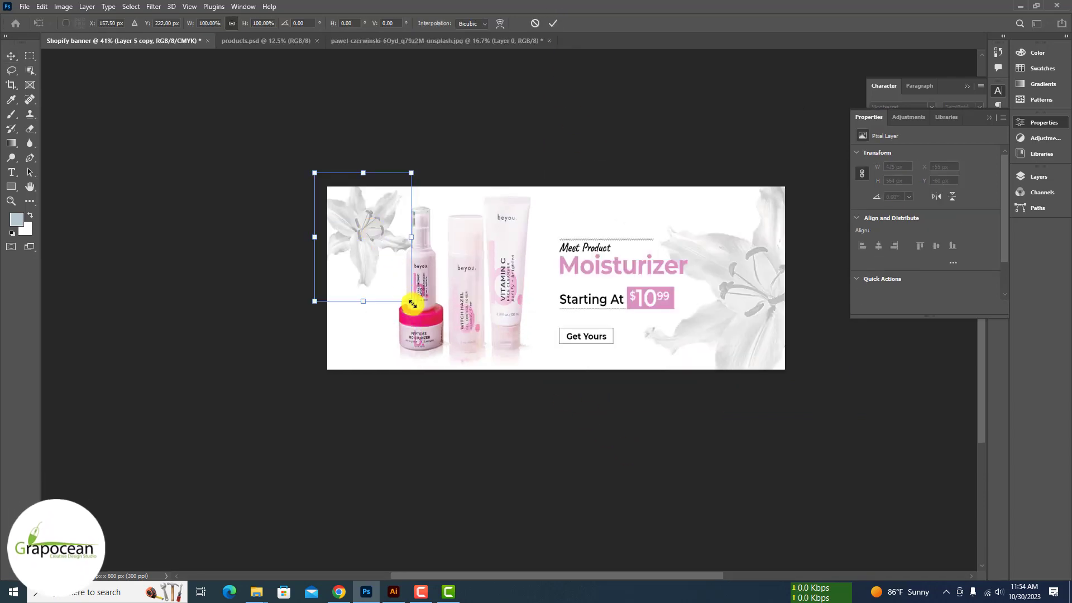
drag(459, 305, 453, 350)
mouse_move(357, 259)
mouse_down()
mouse_move(327, 330)
mouse_move(416, 306)
mouse_move(413, 324)
mouse_up()
mouse_move(471, 394)
mouse_down()
mouse_move(217, 327)
mouse_move(396, 352)
mouse_up()
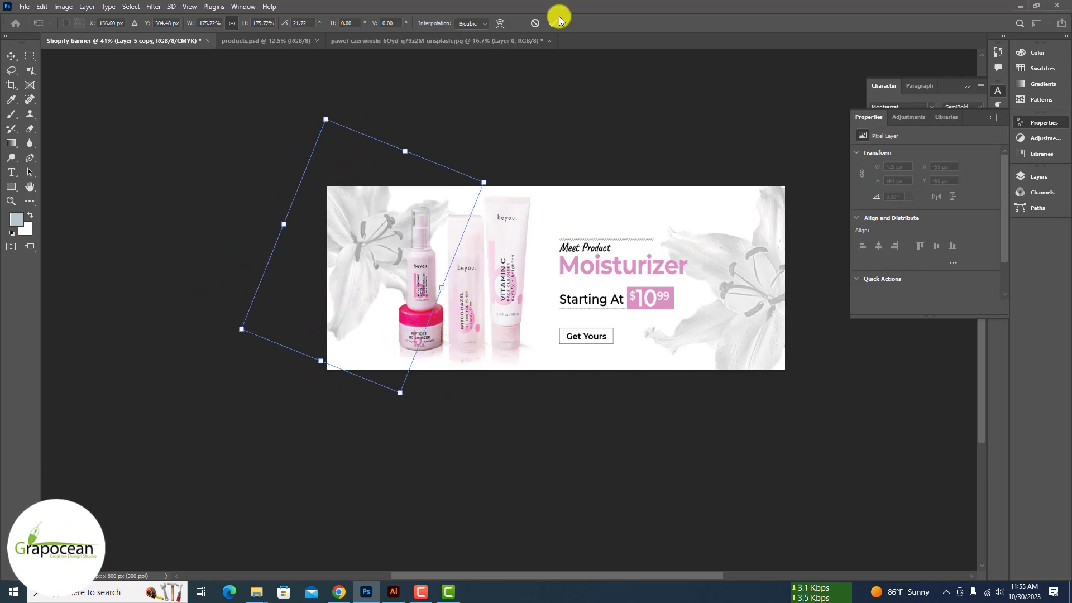
Move the rotated lily to the banner's right edge and apply the transform
scroll(517, 413, down, 3)
scroll(547, 429, up, 3)
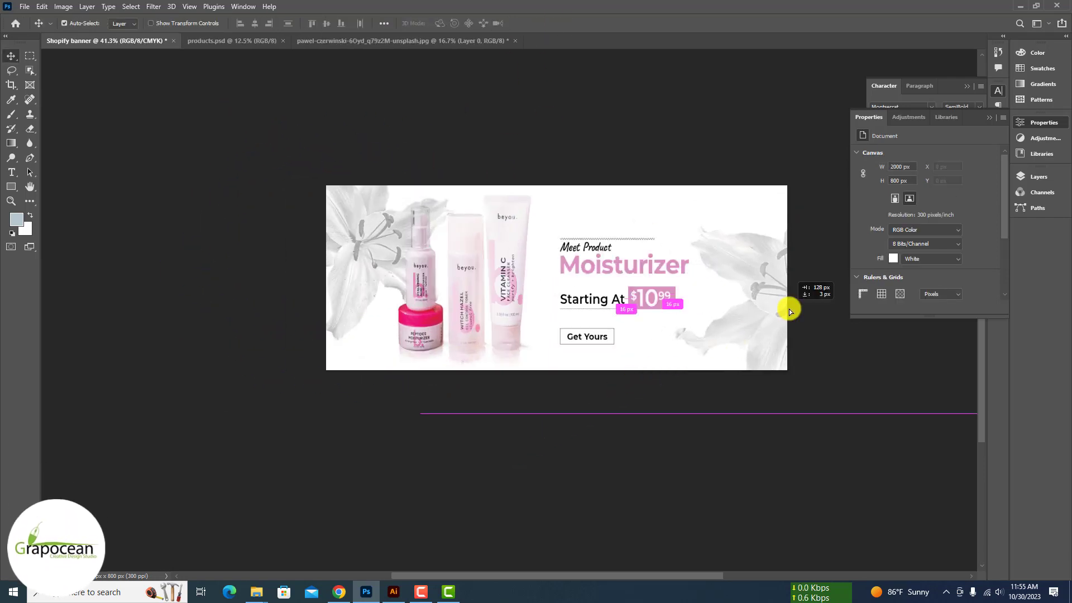
drag(761, 306, 789, 304)
click(744, 444)
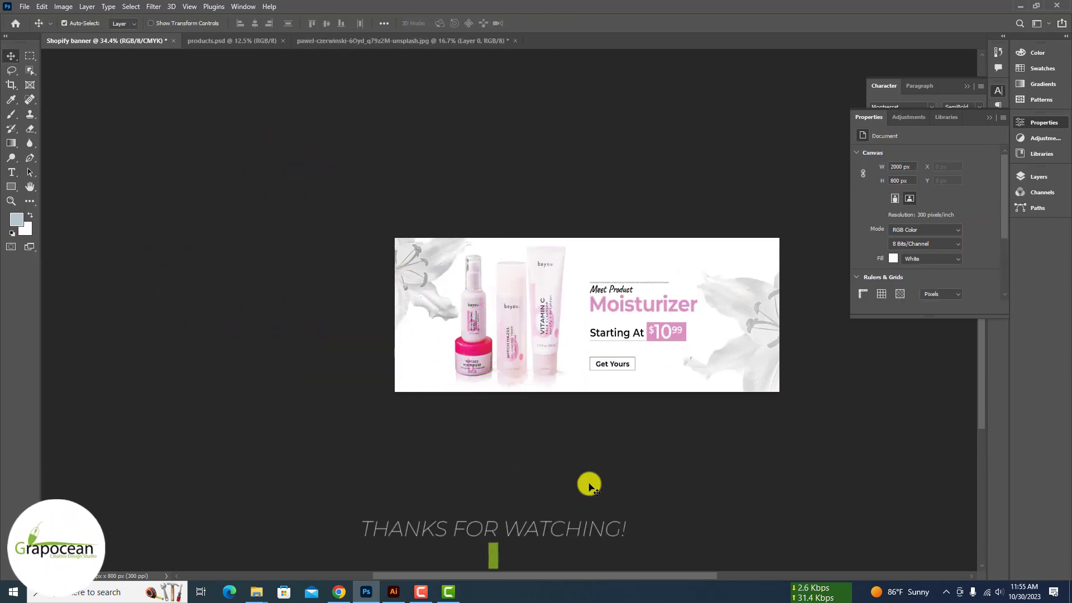
Edit and commit the Moisturizer text layer to add the lorem paragraph
scroll(590, 485, down, 3)
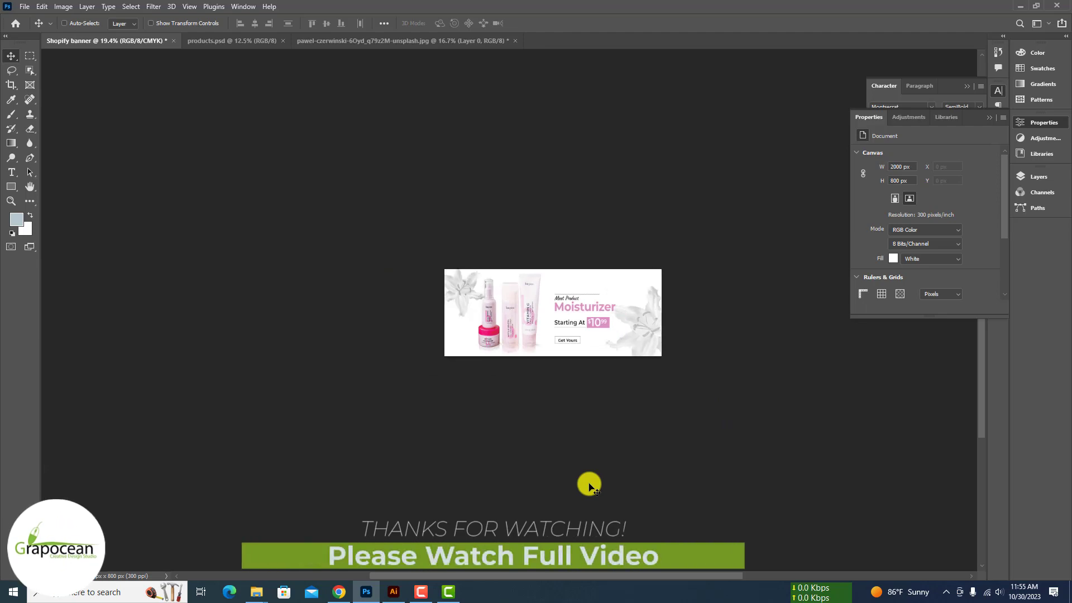
scroll(589, 485, up, 2)
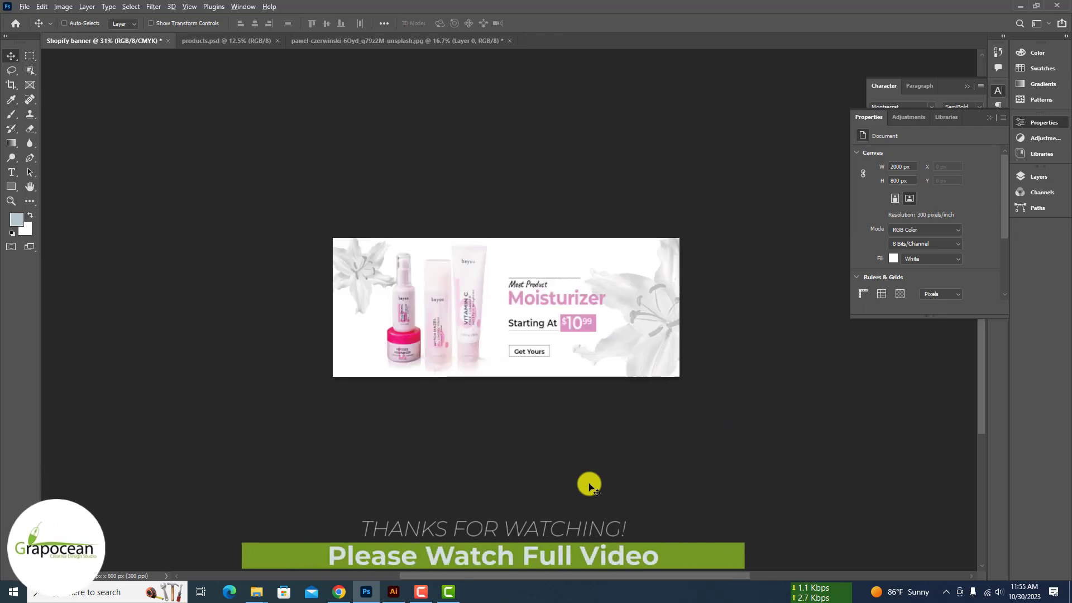
scroll(589, 485, up, 2)
scroll(550, 285, up, 3)
double_click(553, 272)
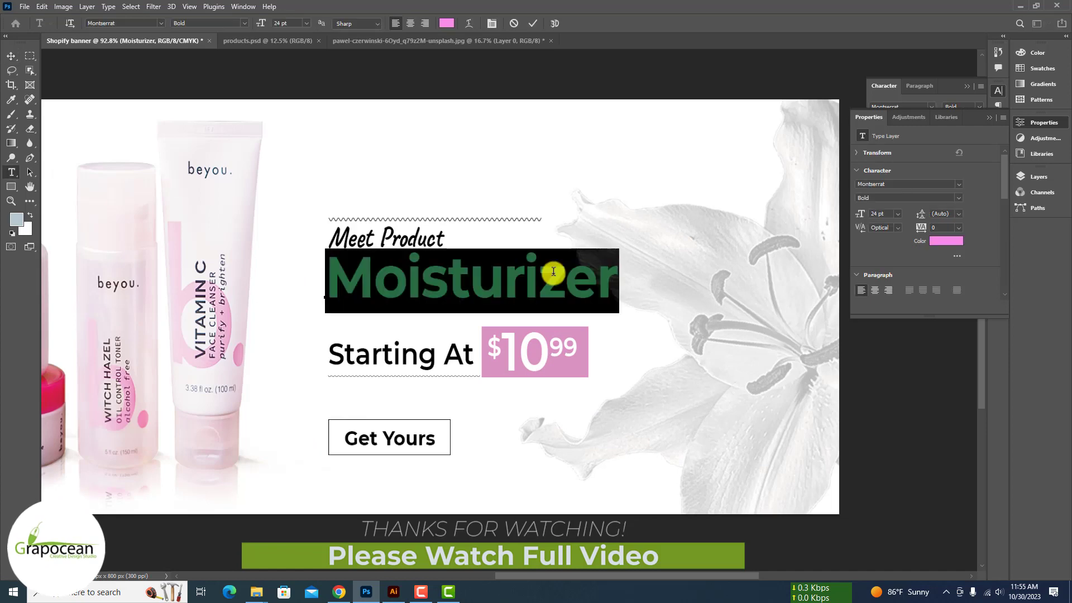
click(540, 24)
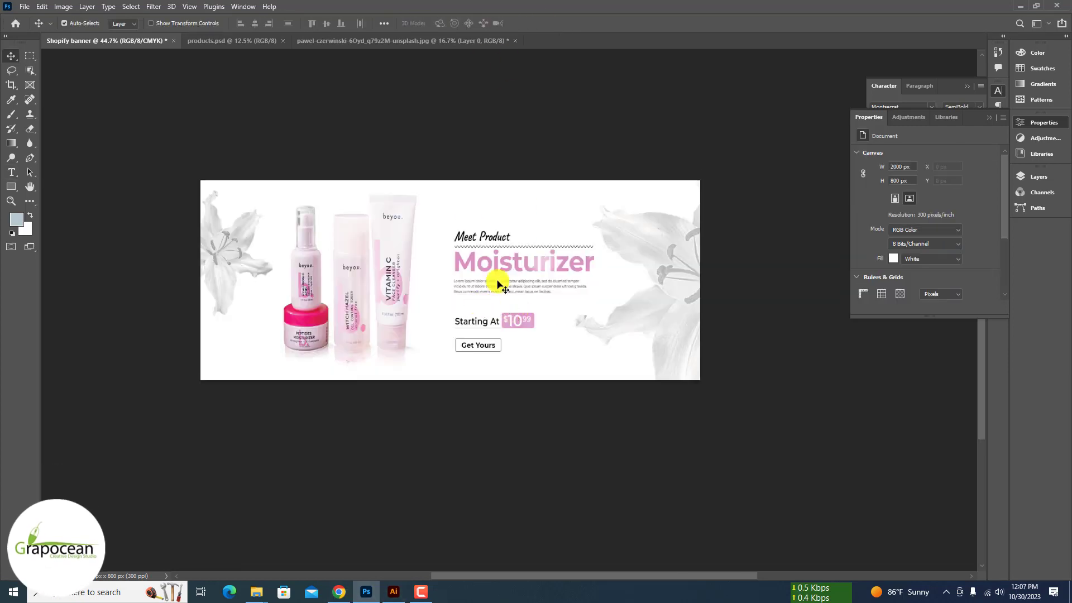
Turn on the watercolor Layer 6 and give Color Fill 1 a lighter pink
scroll(497, 283, down, 3)
scroll(497, 284, up, 4)
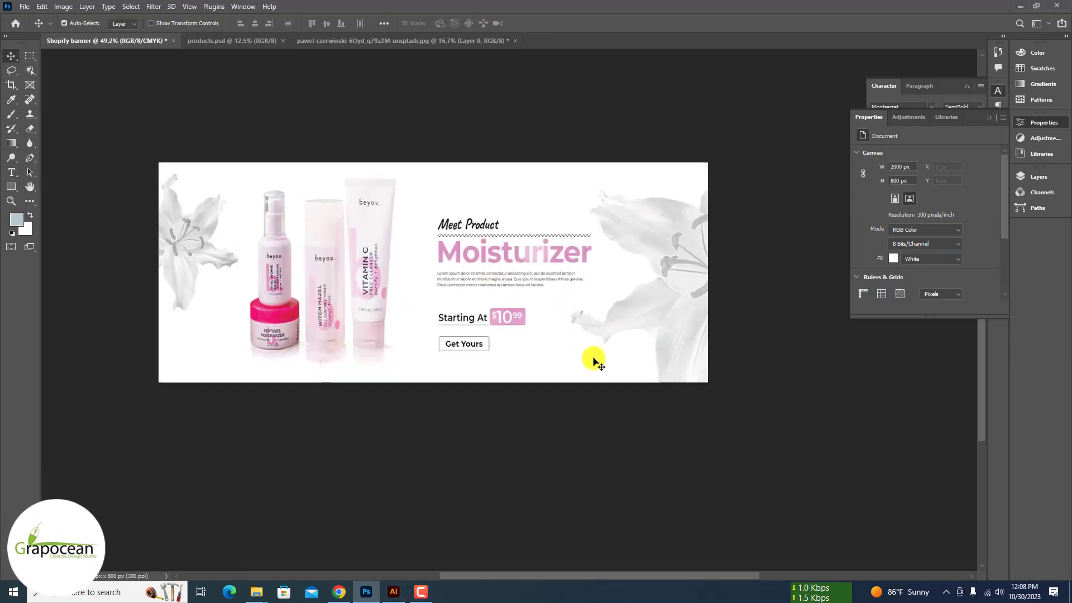
click(1040, 176)
scroll(901, 377, down, 5)
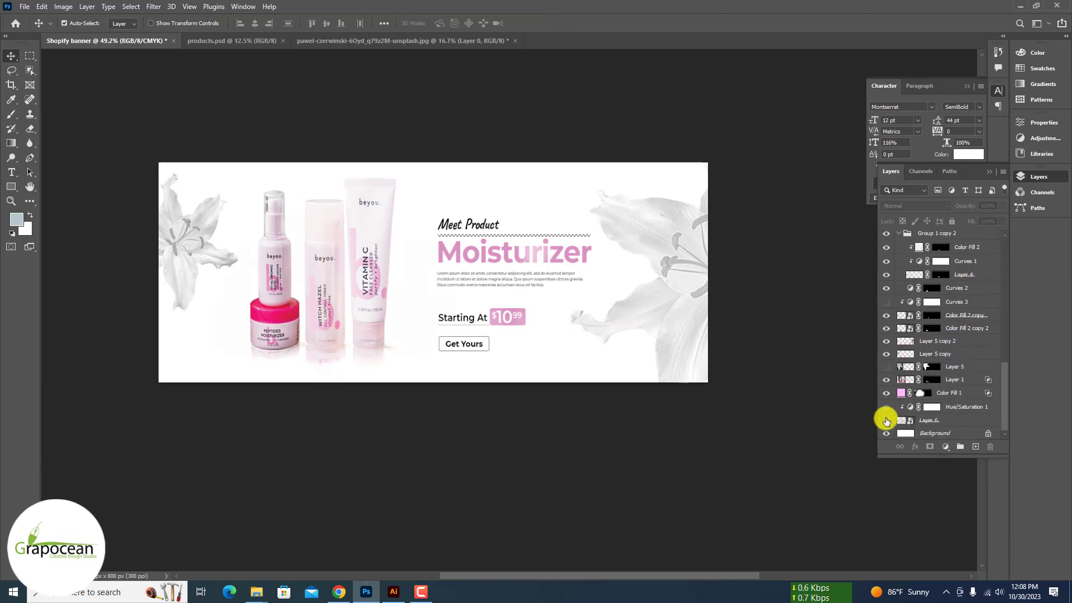
click(887, 420)
double_click(901, 392)
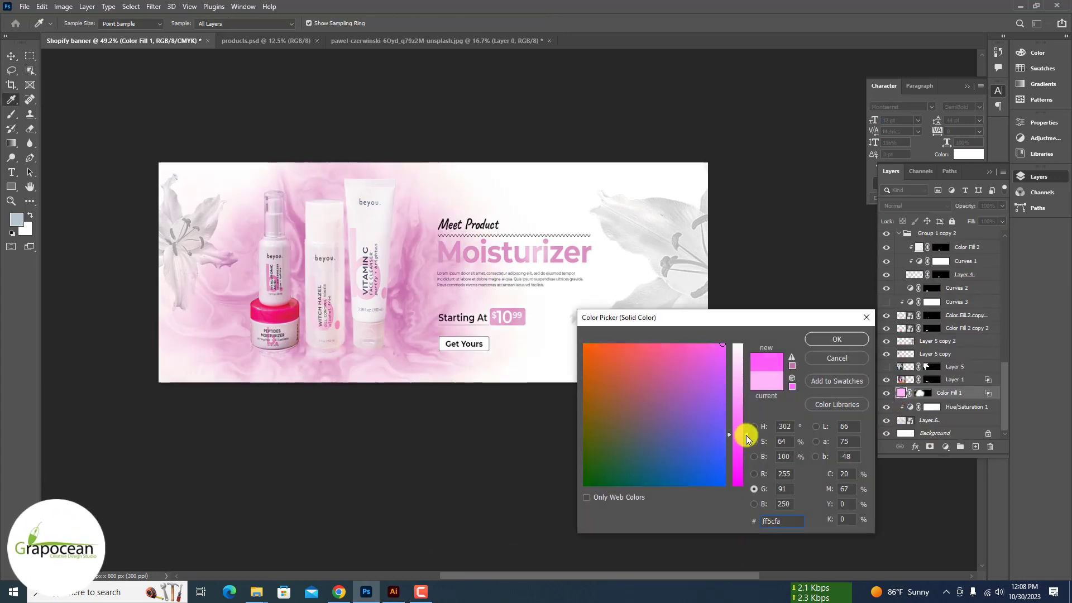
mouse_move(754, 379)
mouse_down()
mouse_move(745, 368)
mouse_move(740, 469)
mouse_move(748, 366)
mouse_up()
click(849, 339)
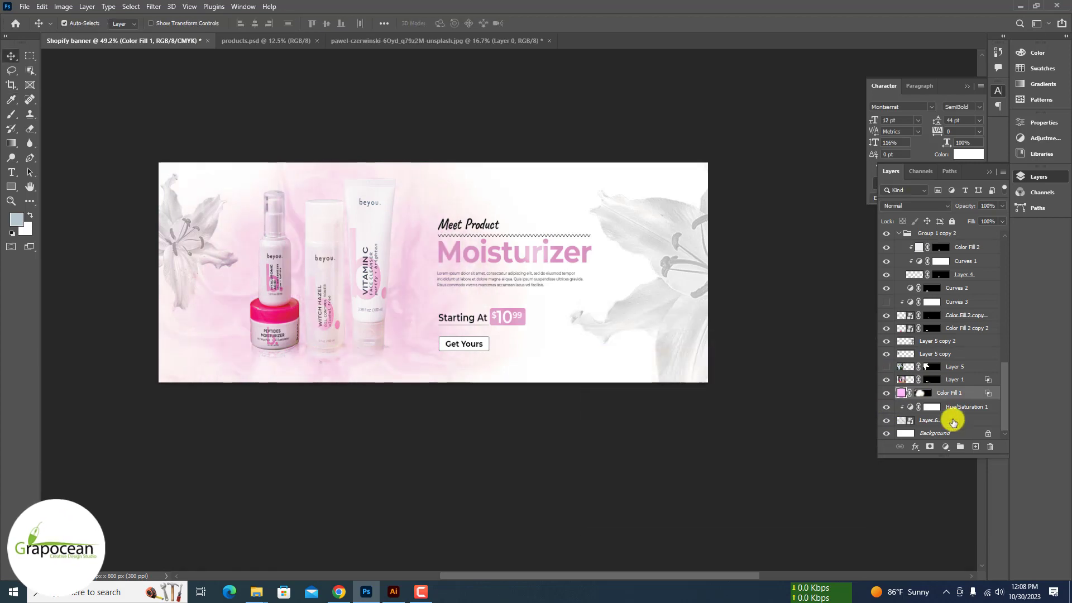
Shrink the watercolor background and move it up; undo an accidental text block shift
click(943, 420)
key(ctrl+t)
mouse_move(569, 455)
mouse_down()
mouse_move(532, 452)
mouse_move(481, 426)
mouse_up()
scroll(396, 335, up, 3)
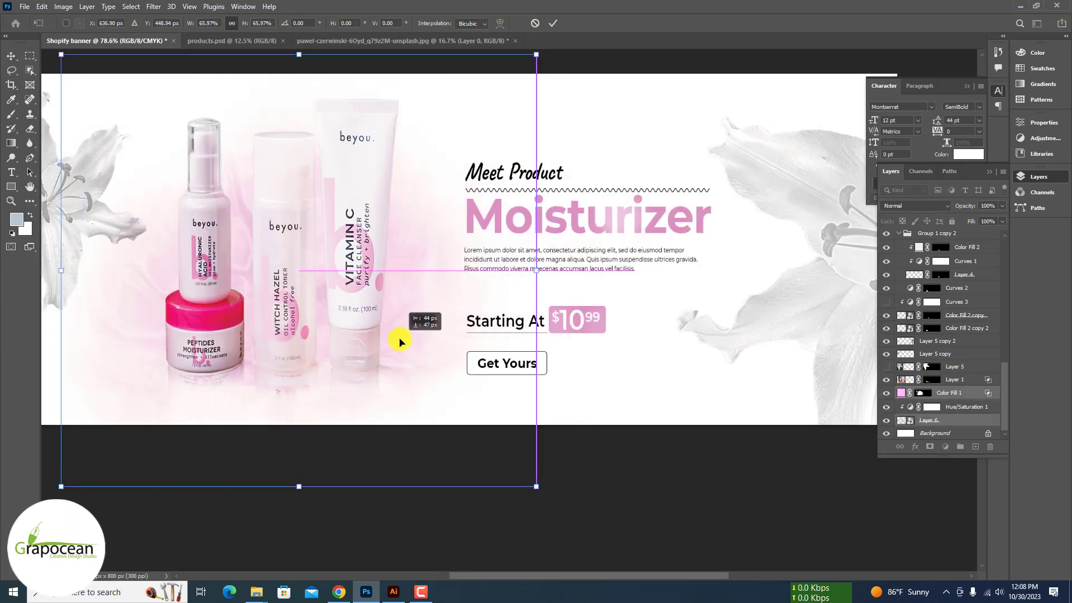
mouse_move(395, 340)
mouse_down()
mouse_move(407, 306)
mouse_move(401, 259)
mouse_move(342, 105)
mouse_move(377, 238)
mouse_up()
scroll(401, 258, down, 3)
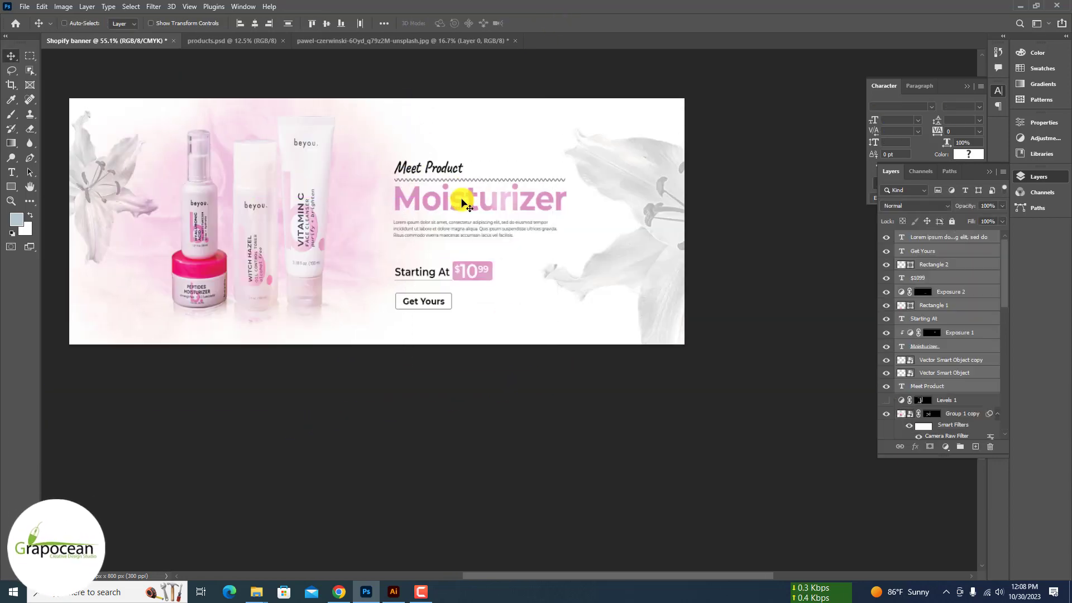
mouse_move(470, 209)
mouse_down()
mouse_move(506, 200)
mouse_move(446, 201)
mouse_up()
key(ctrl+z)
scroll(965, 363, down, 5)
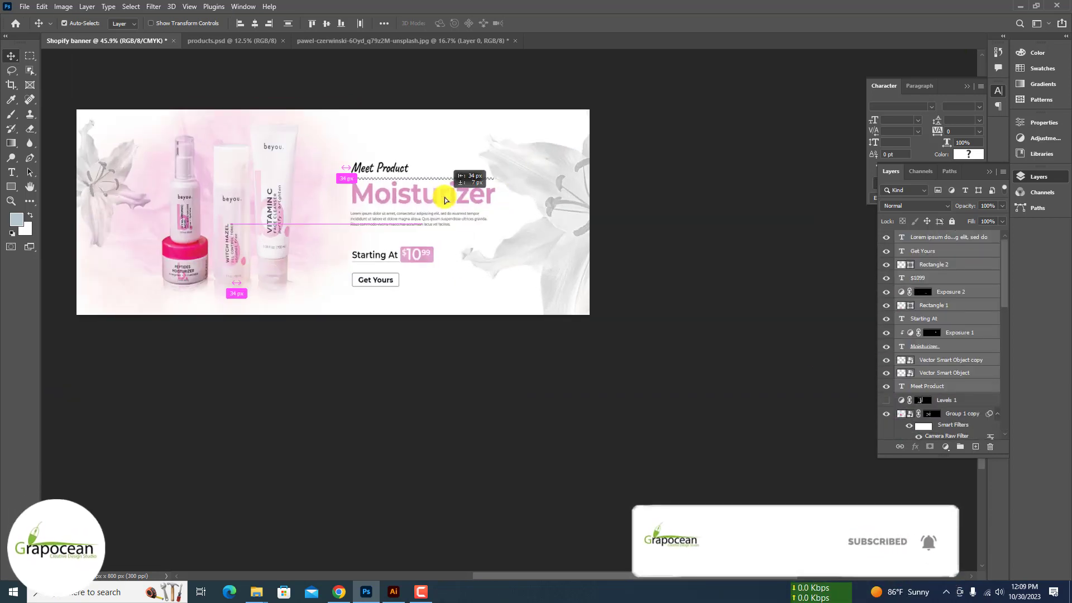
Try a brighter pink for Color Fill 1, then discard the change
click(208, 182)
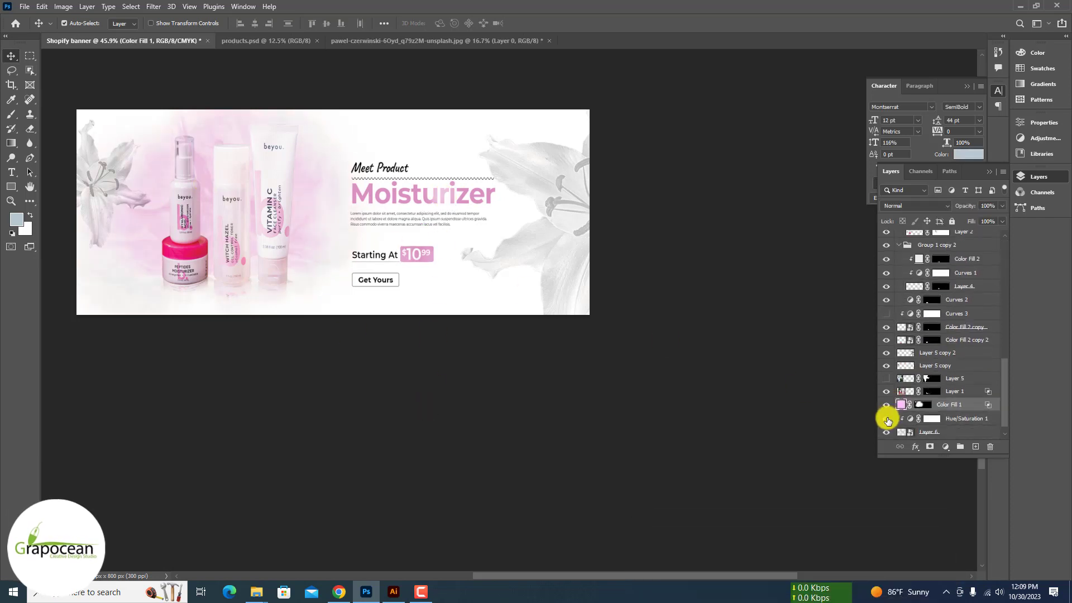
double_click(901, 407)
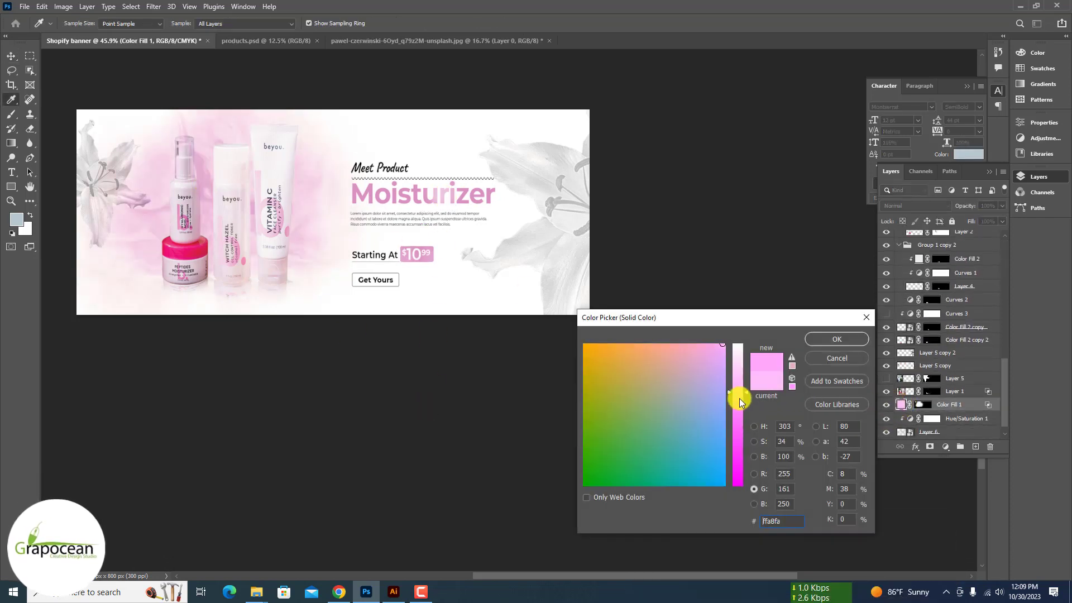
mouse_move(737, 395)
mouse_down()
mouse_move(744, 413)
mouse_move(739, 371)
mouse_move(745, 445)
mouse_move(749, 382)
mouse_up()
click(840, 357)
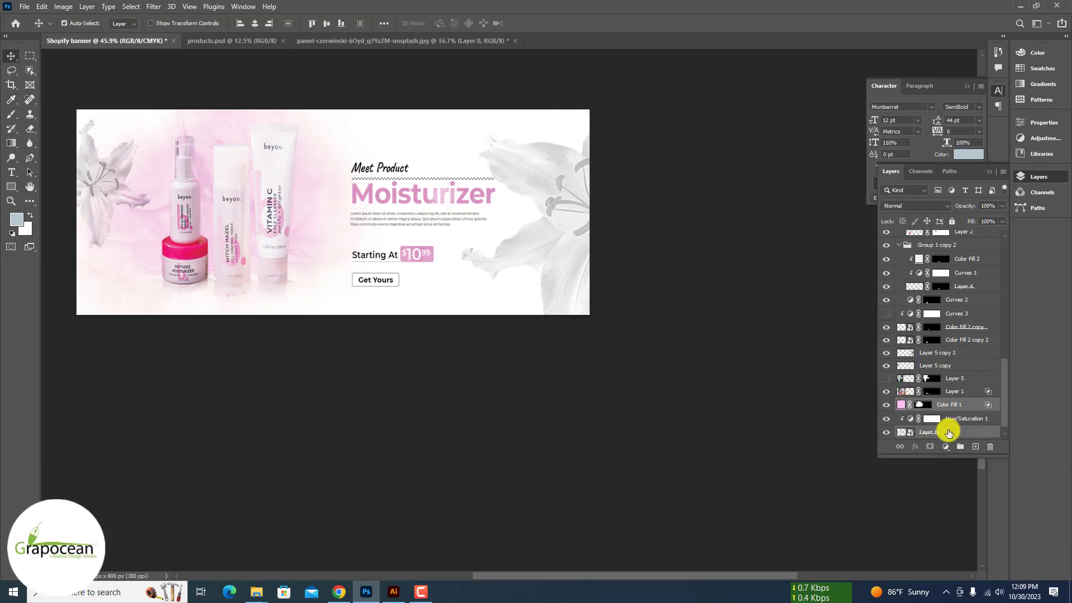
Enlarge the watercolor Layer 6 to 167% and shift it left across the banner
drag(539, 252, 515, 263)
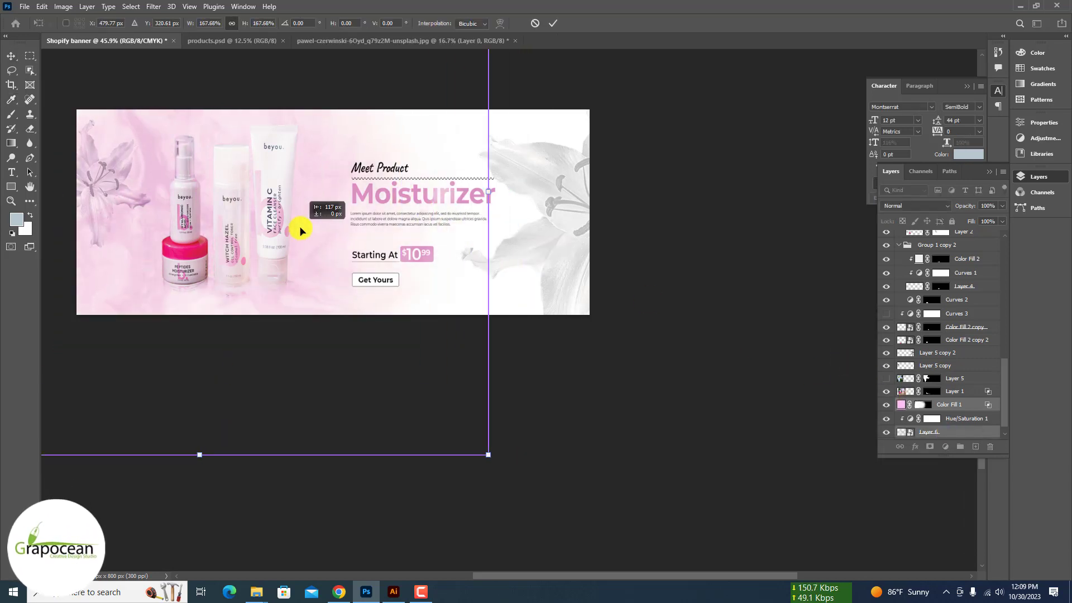
mouse_move(331, 229)
mouse_down()
mouse_move(245, 230)
mouse_move(269, 232)
mouse_up()
click(551, 28)
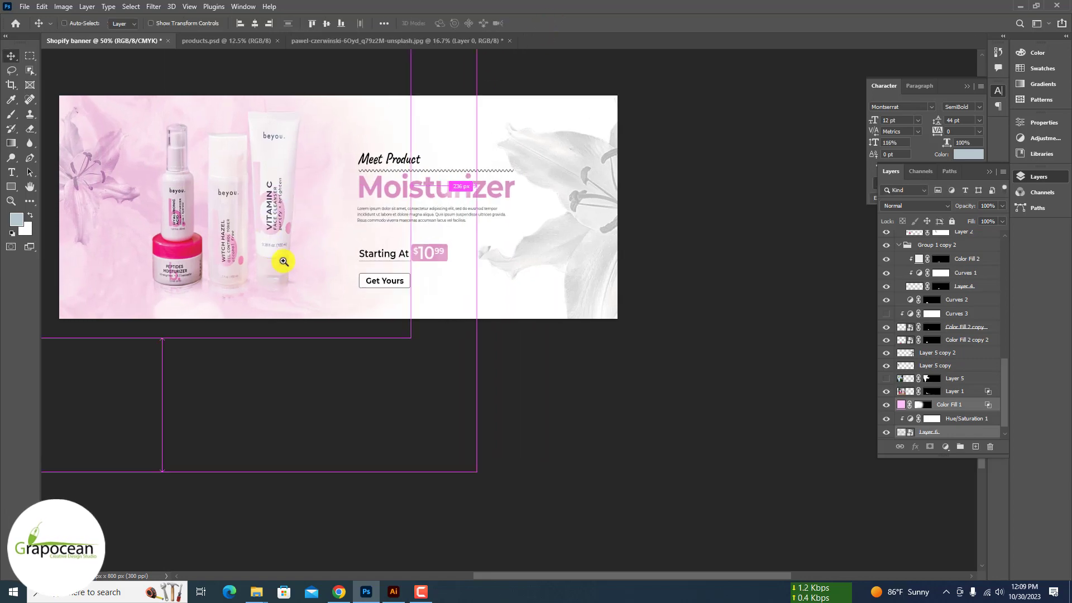
scroll(383, 438, up, 3)
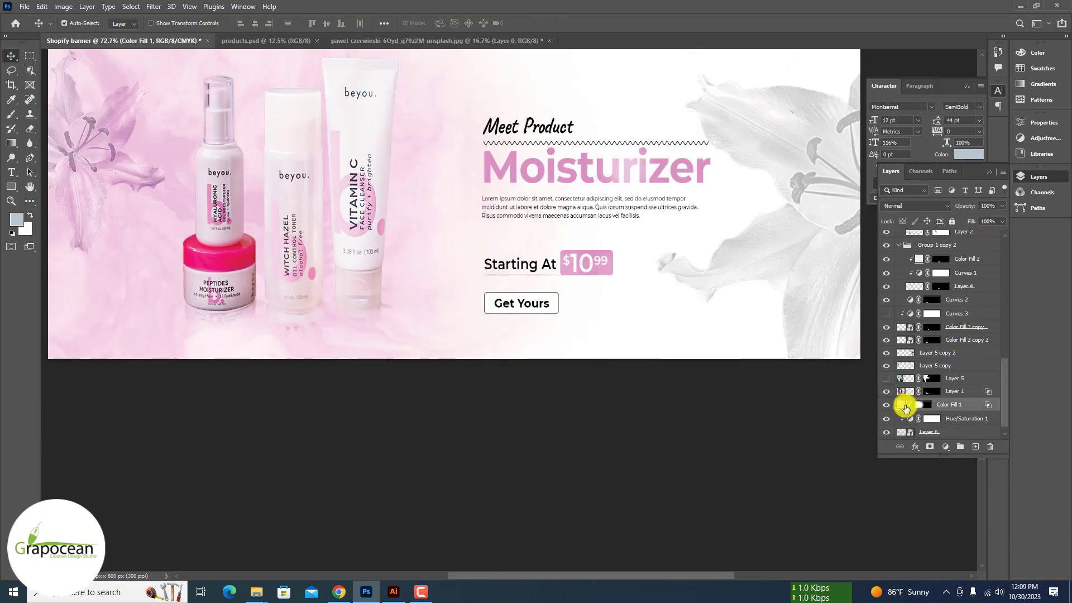
Cancel a deeper Color Fill 1 tint and set Color Fill 2 copy opacity to 27%
double_click(906, 408)
drag(738, 375, 756, 447)
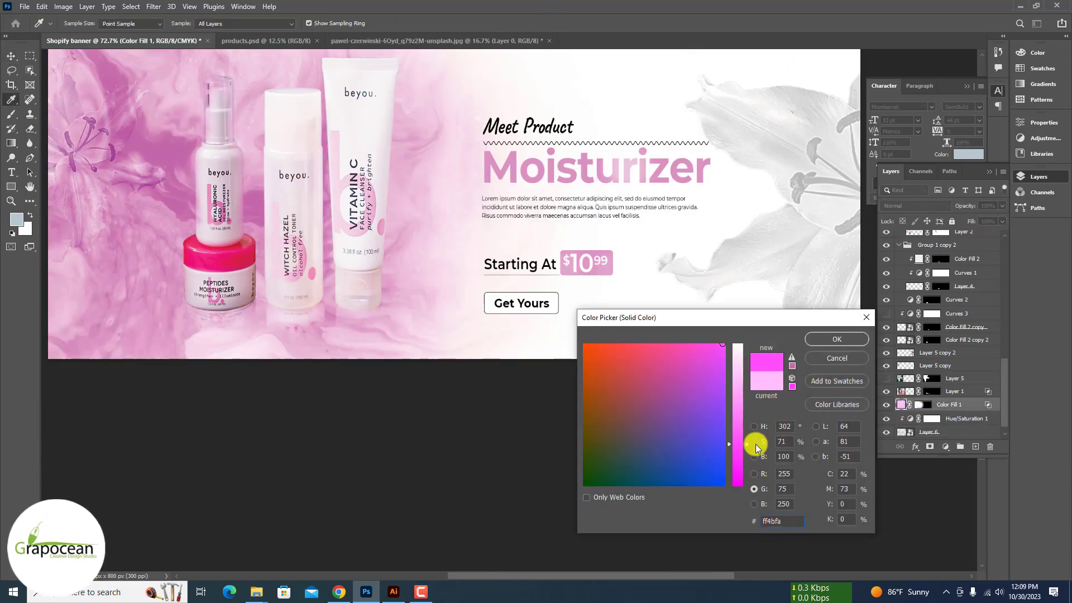
click(846, 363)
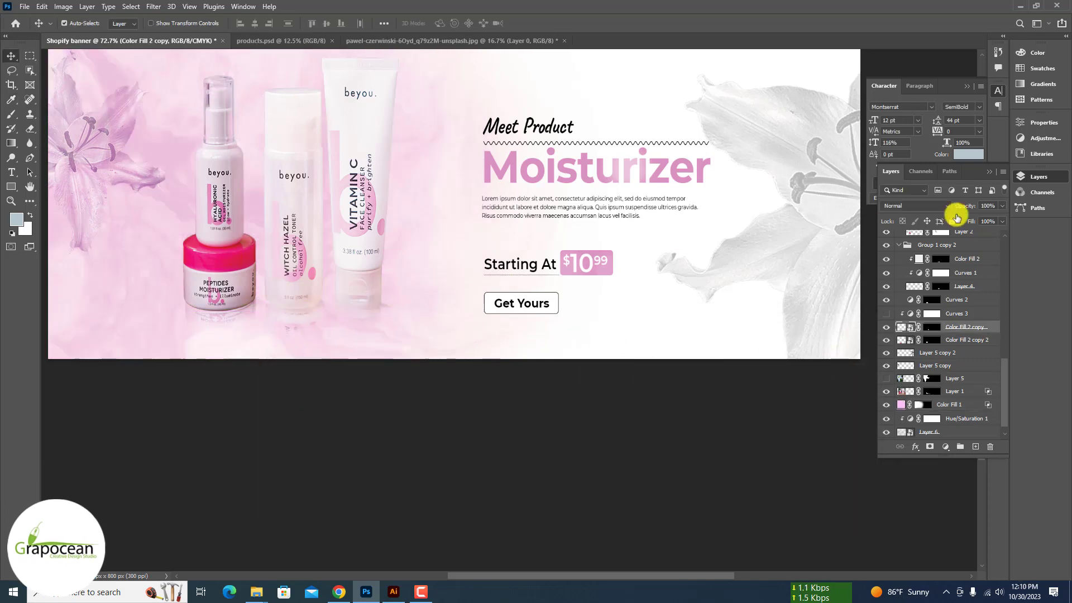
drag(956, 218, 976, 220)
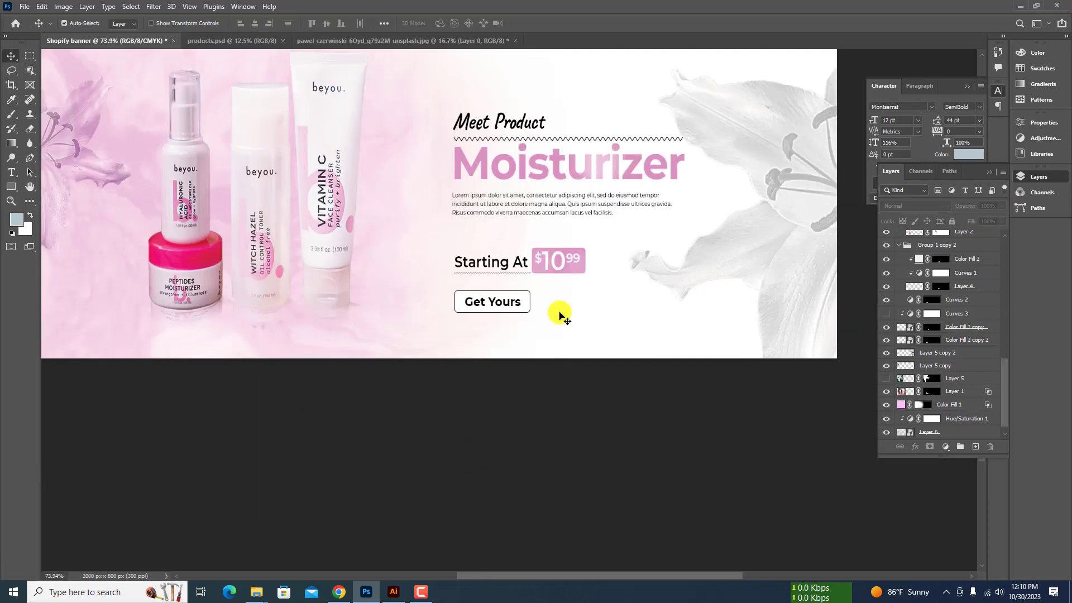